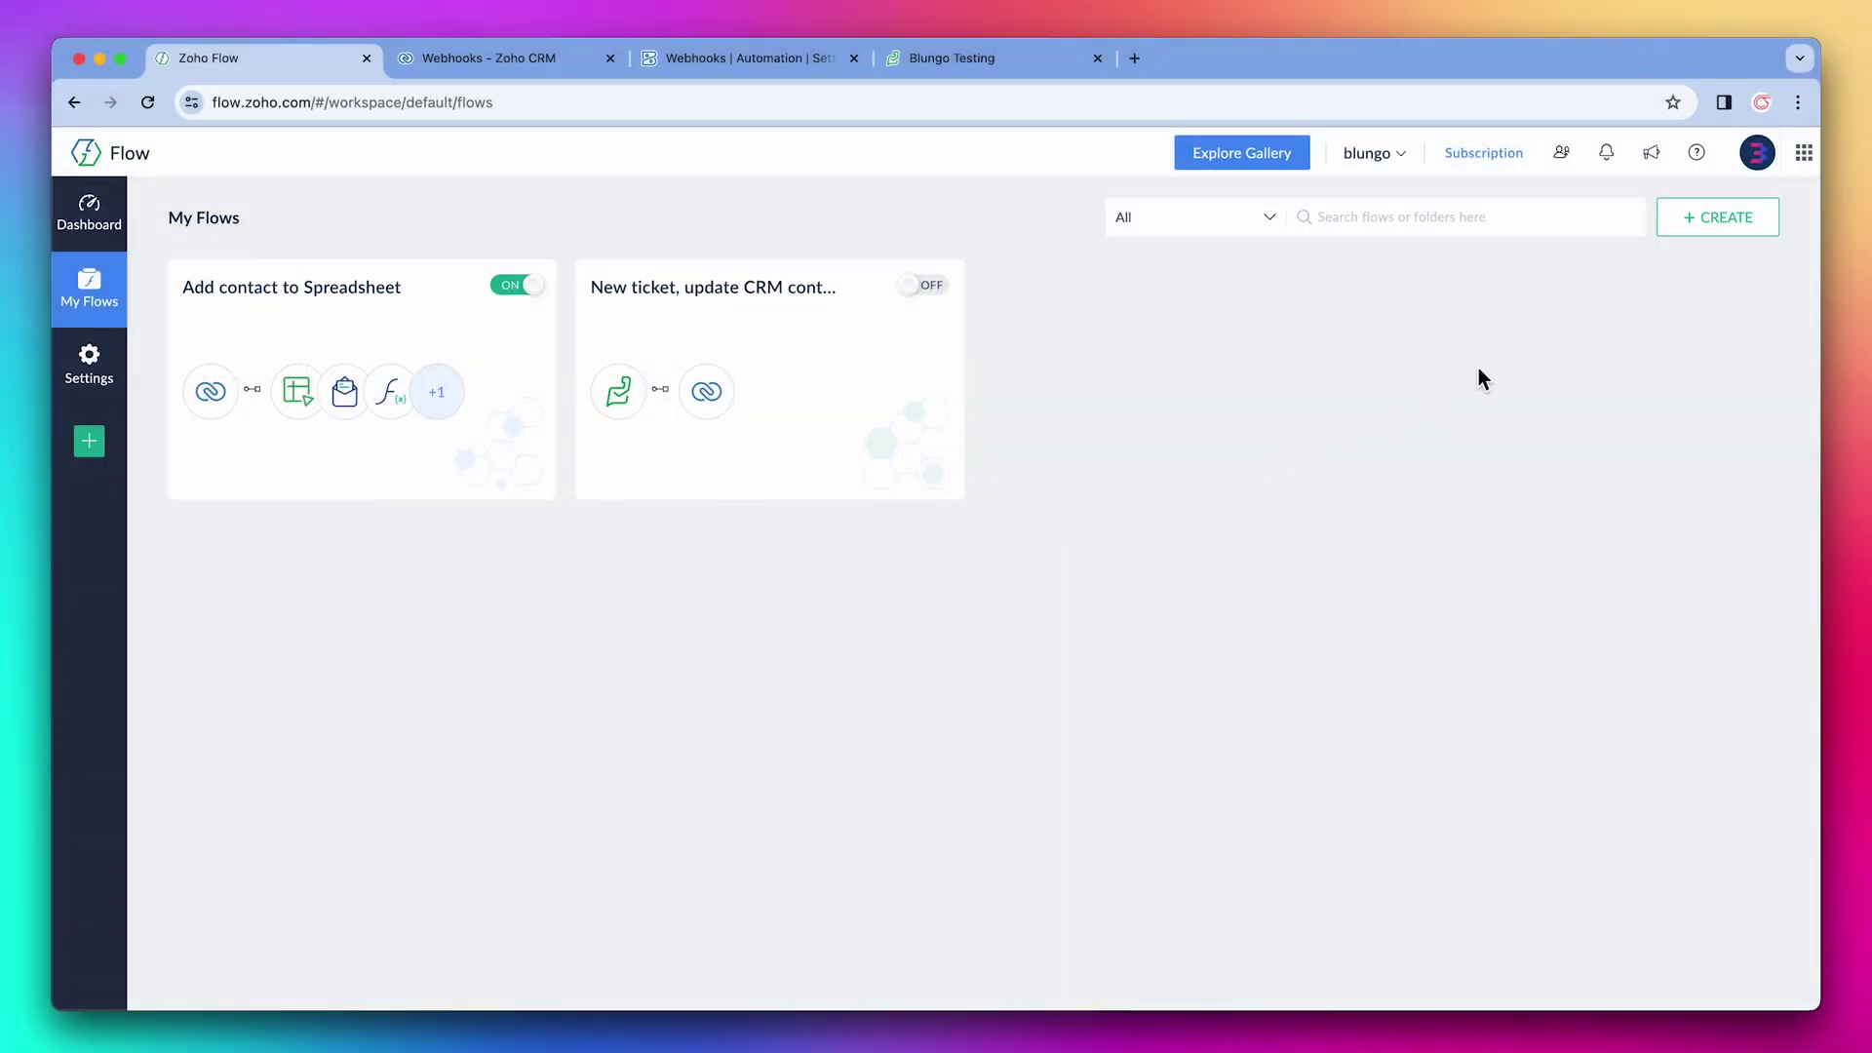
Create a new flow named 'Test'
{"action": "left_click", "coordinate": [1719, 225]}
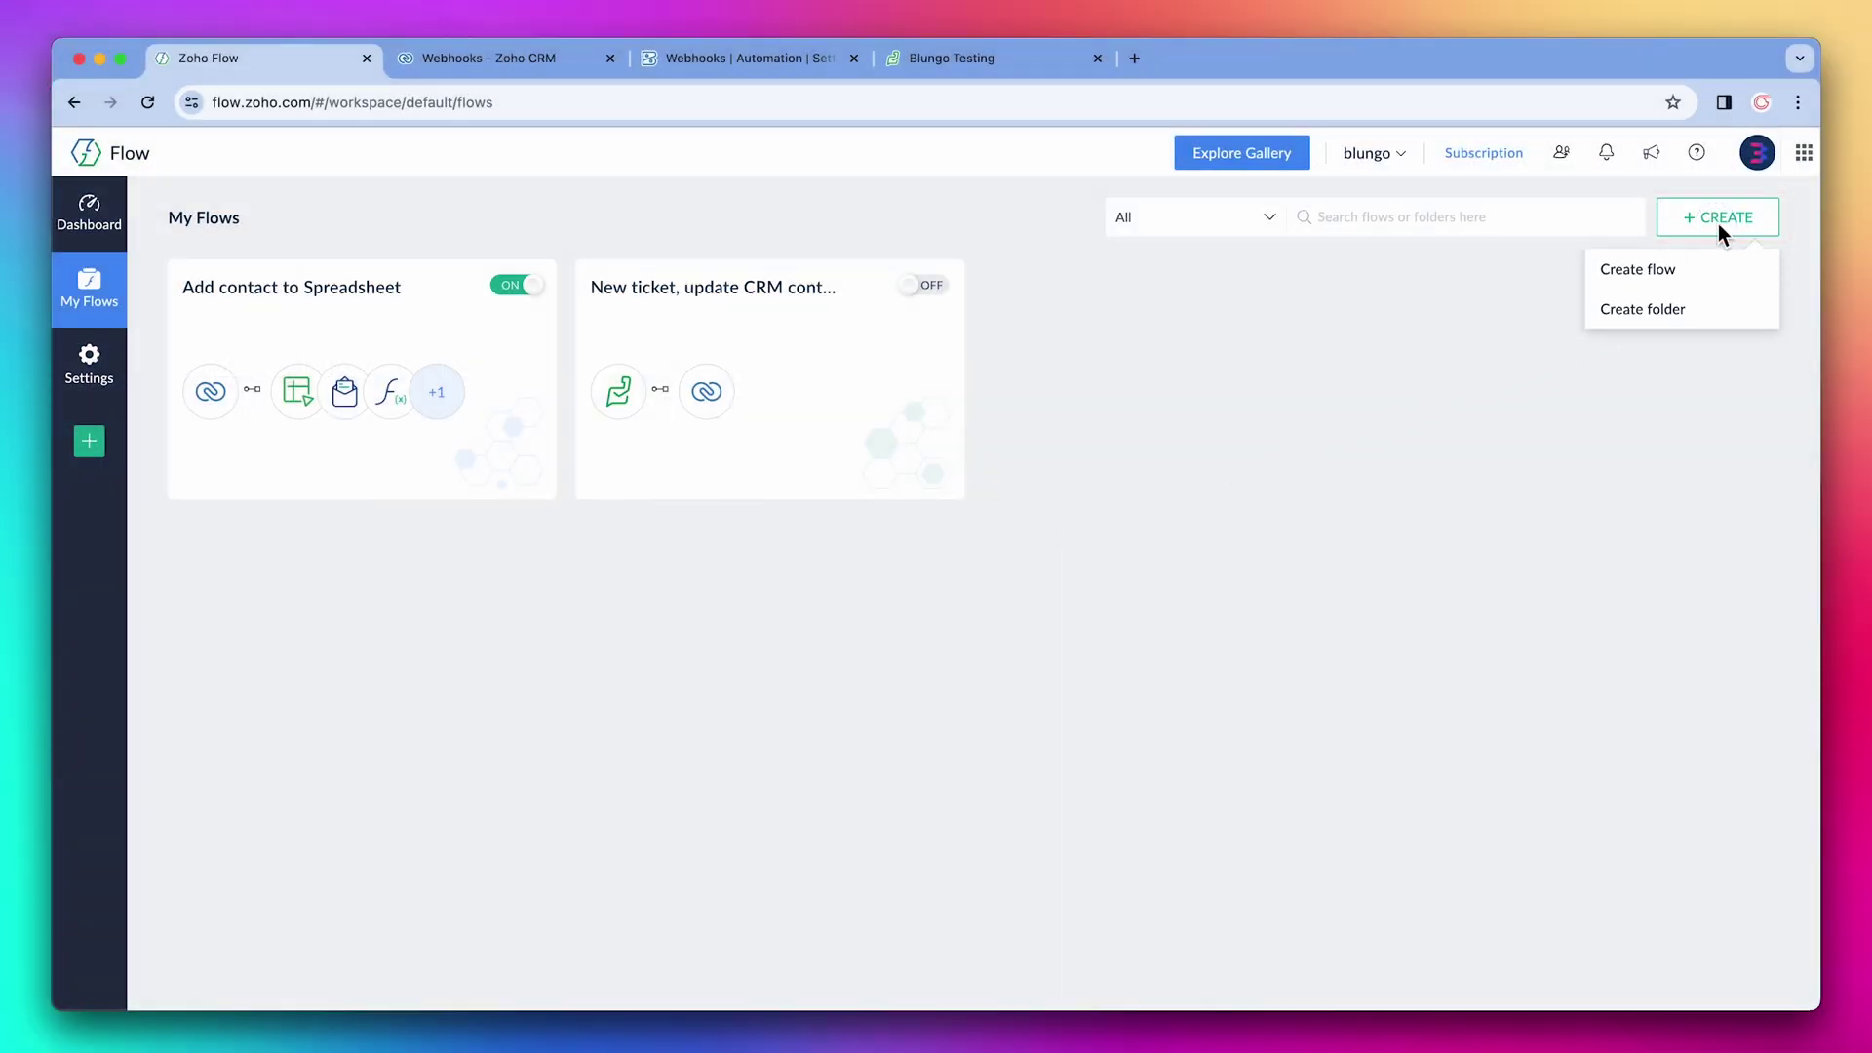
{"action": "left_click", "coordinate": [1677, 267]}
{"action": "type", "text": "Test"}
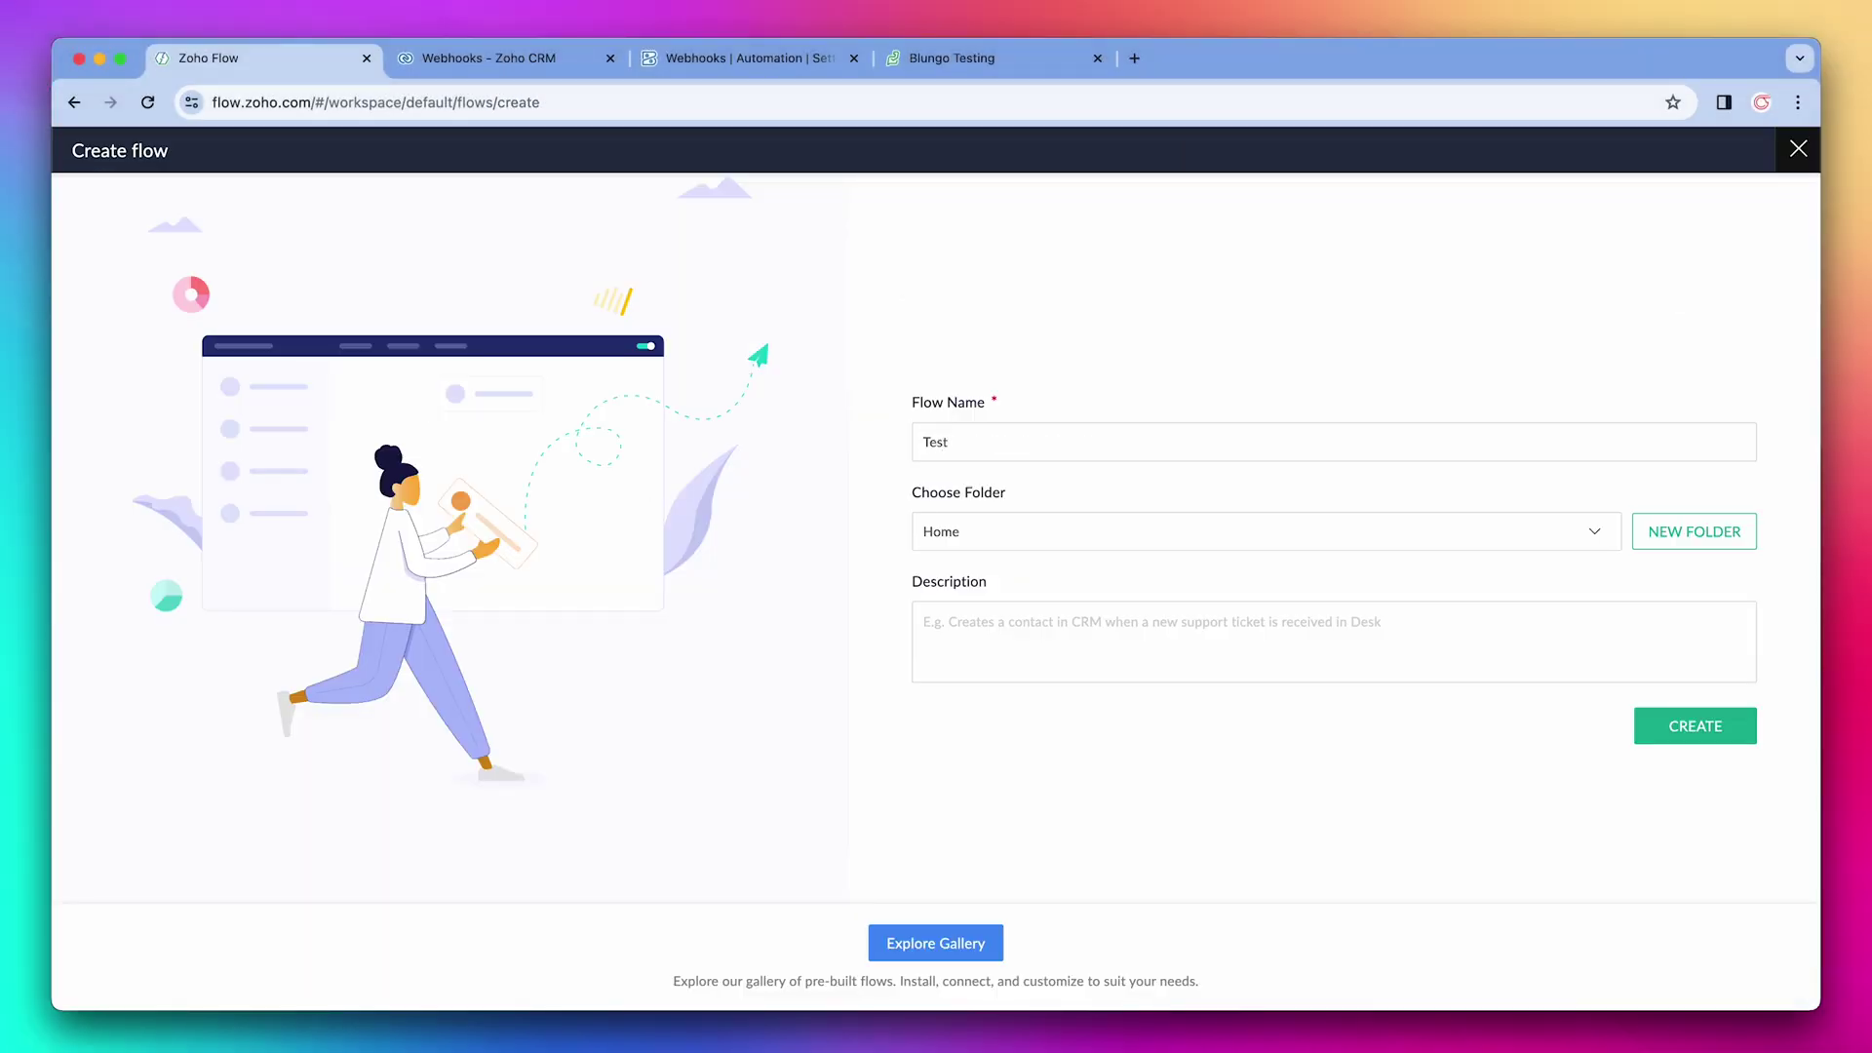
{"action": "left_click", "coordinate": [1685, 726]}
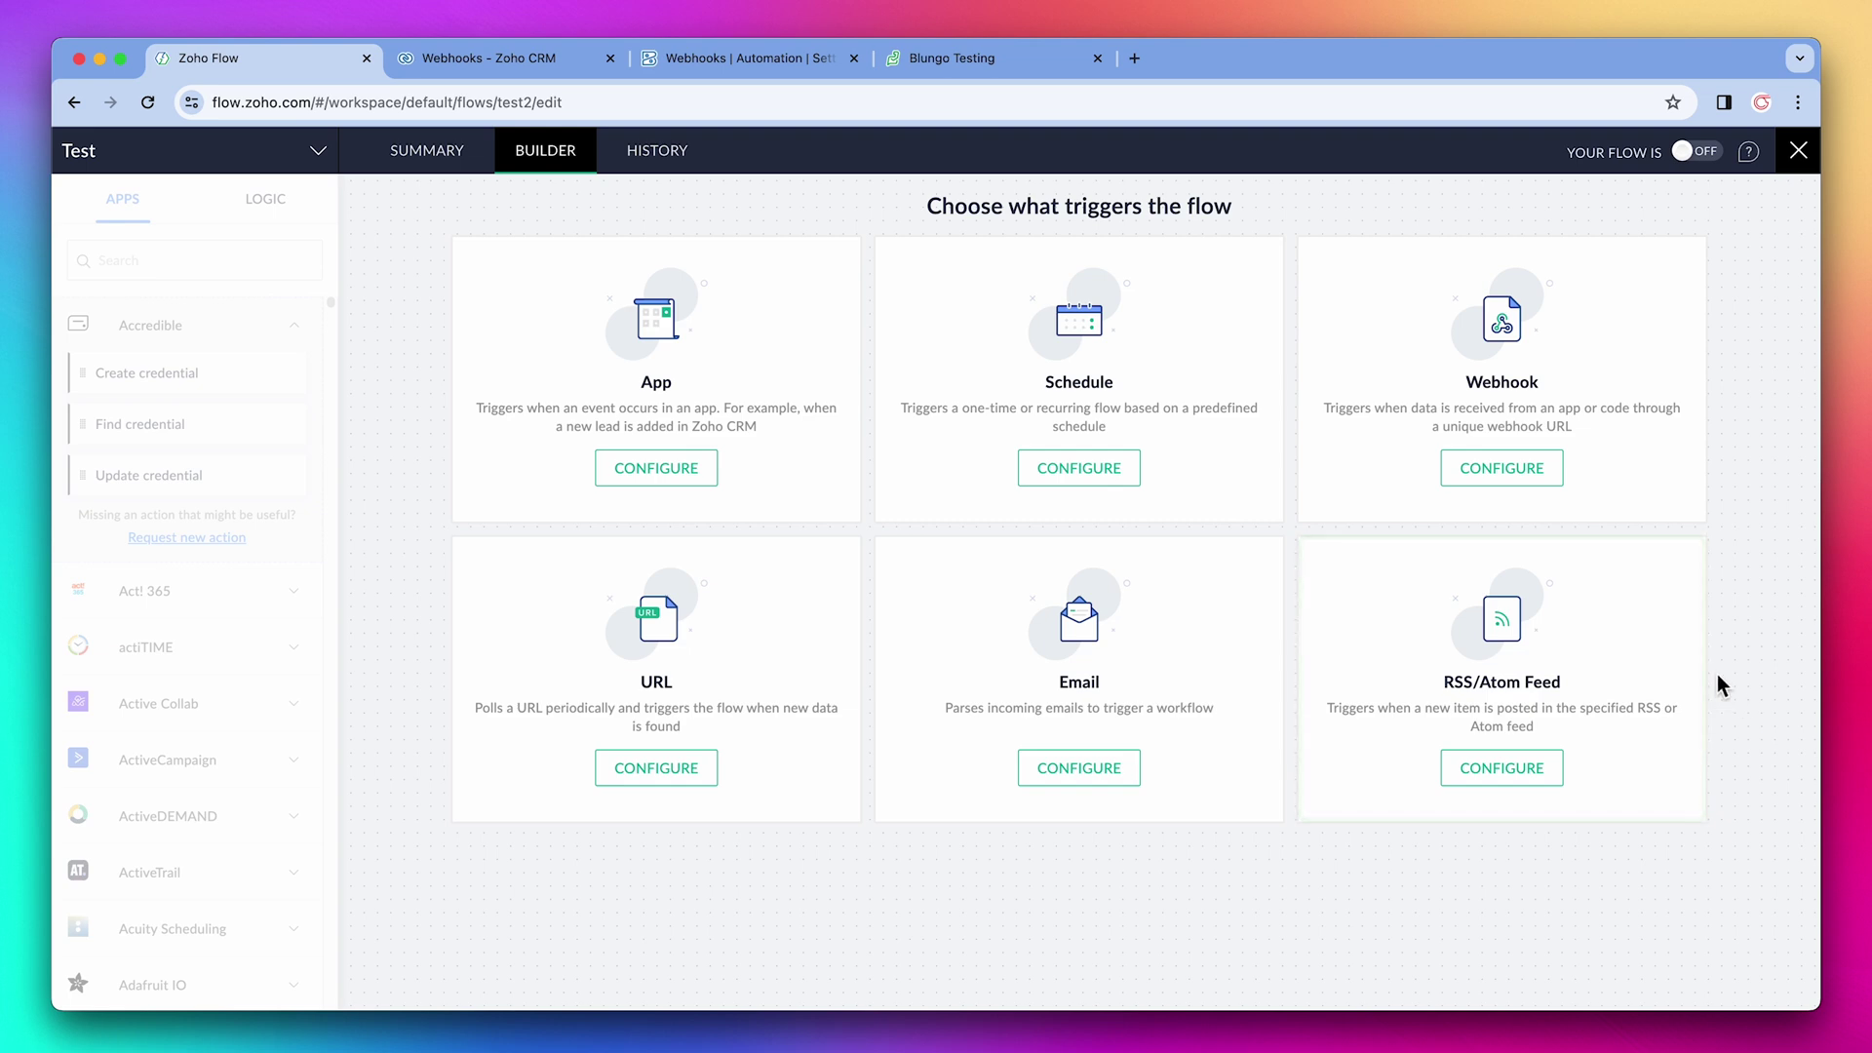
Choose Webhook as the Test flow's trigger
{"action": "left_click", "coordinate": [1527, 478]}
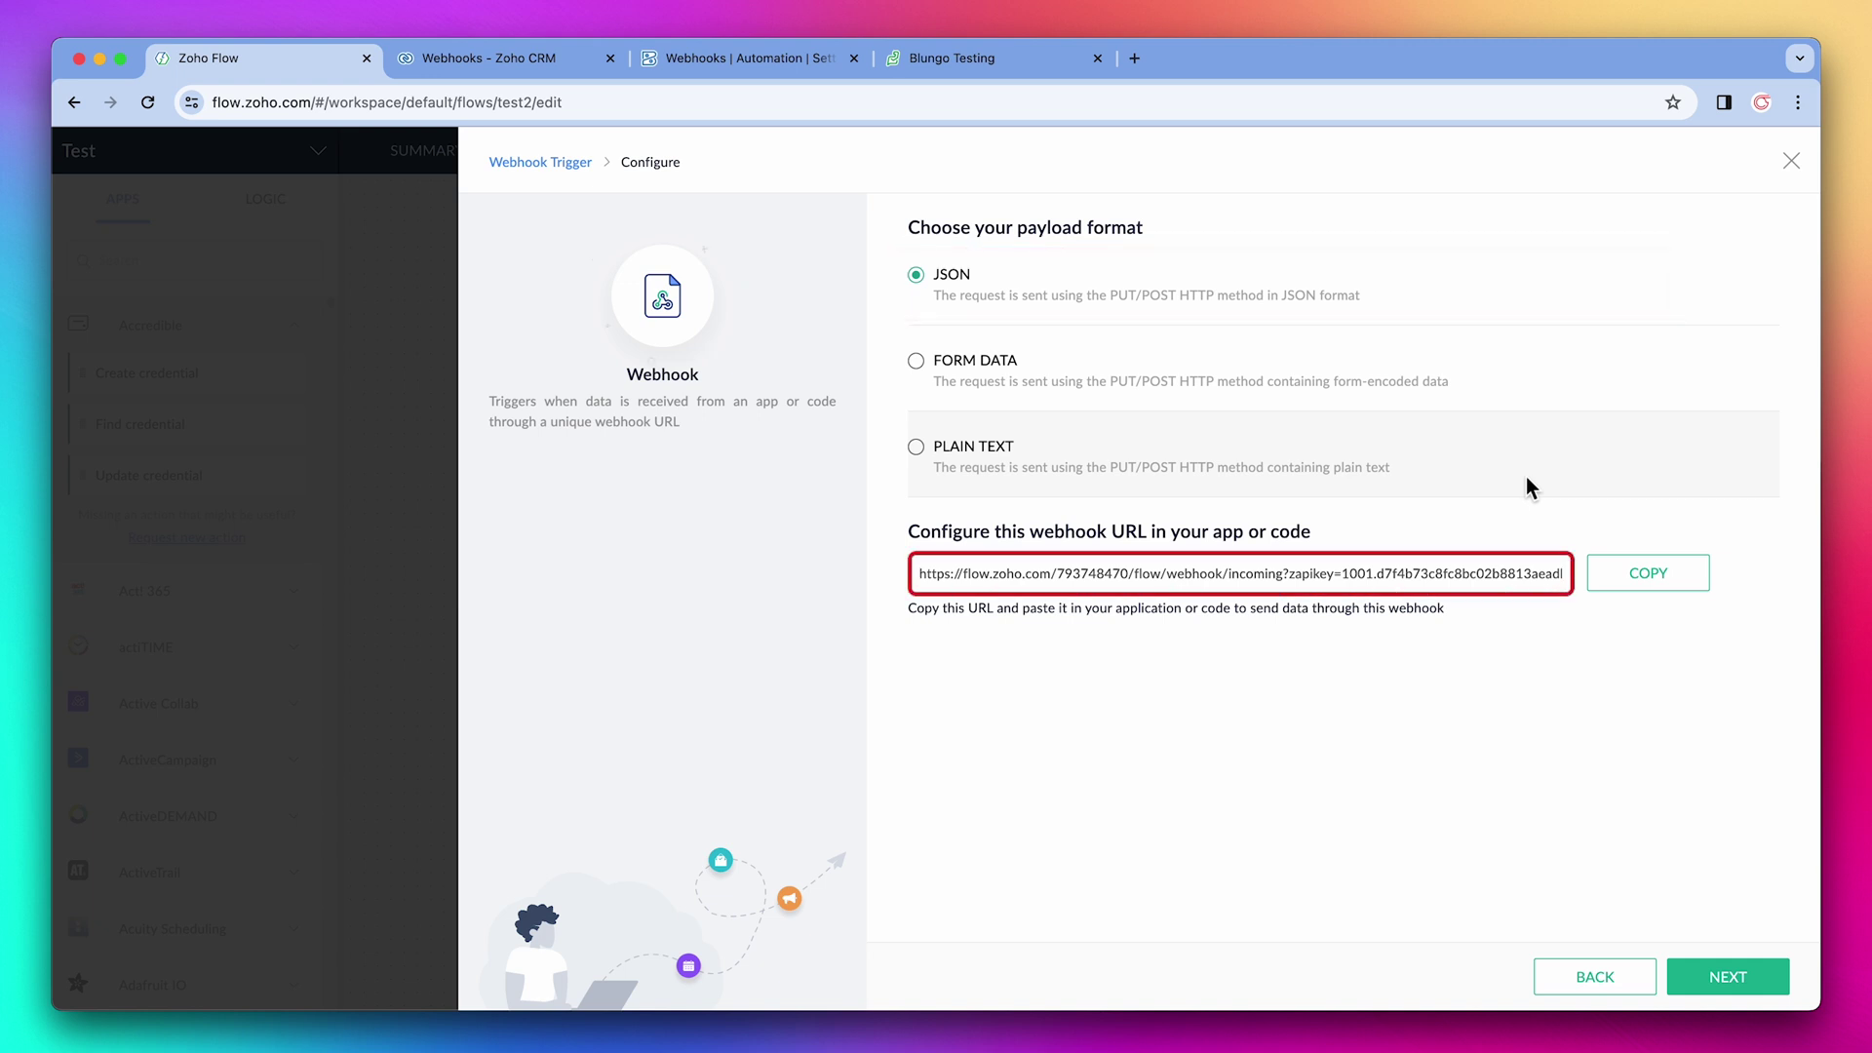
Copy the JSON webhook URL and switch to Zoho CRM's Webhooks settings
{"action": "left_click", "coordinate": [1628, 577]}
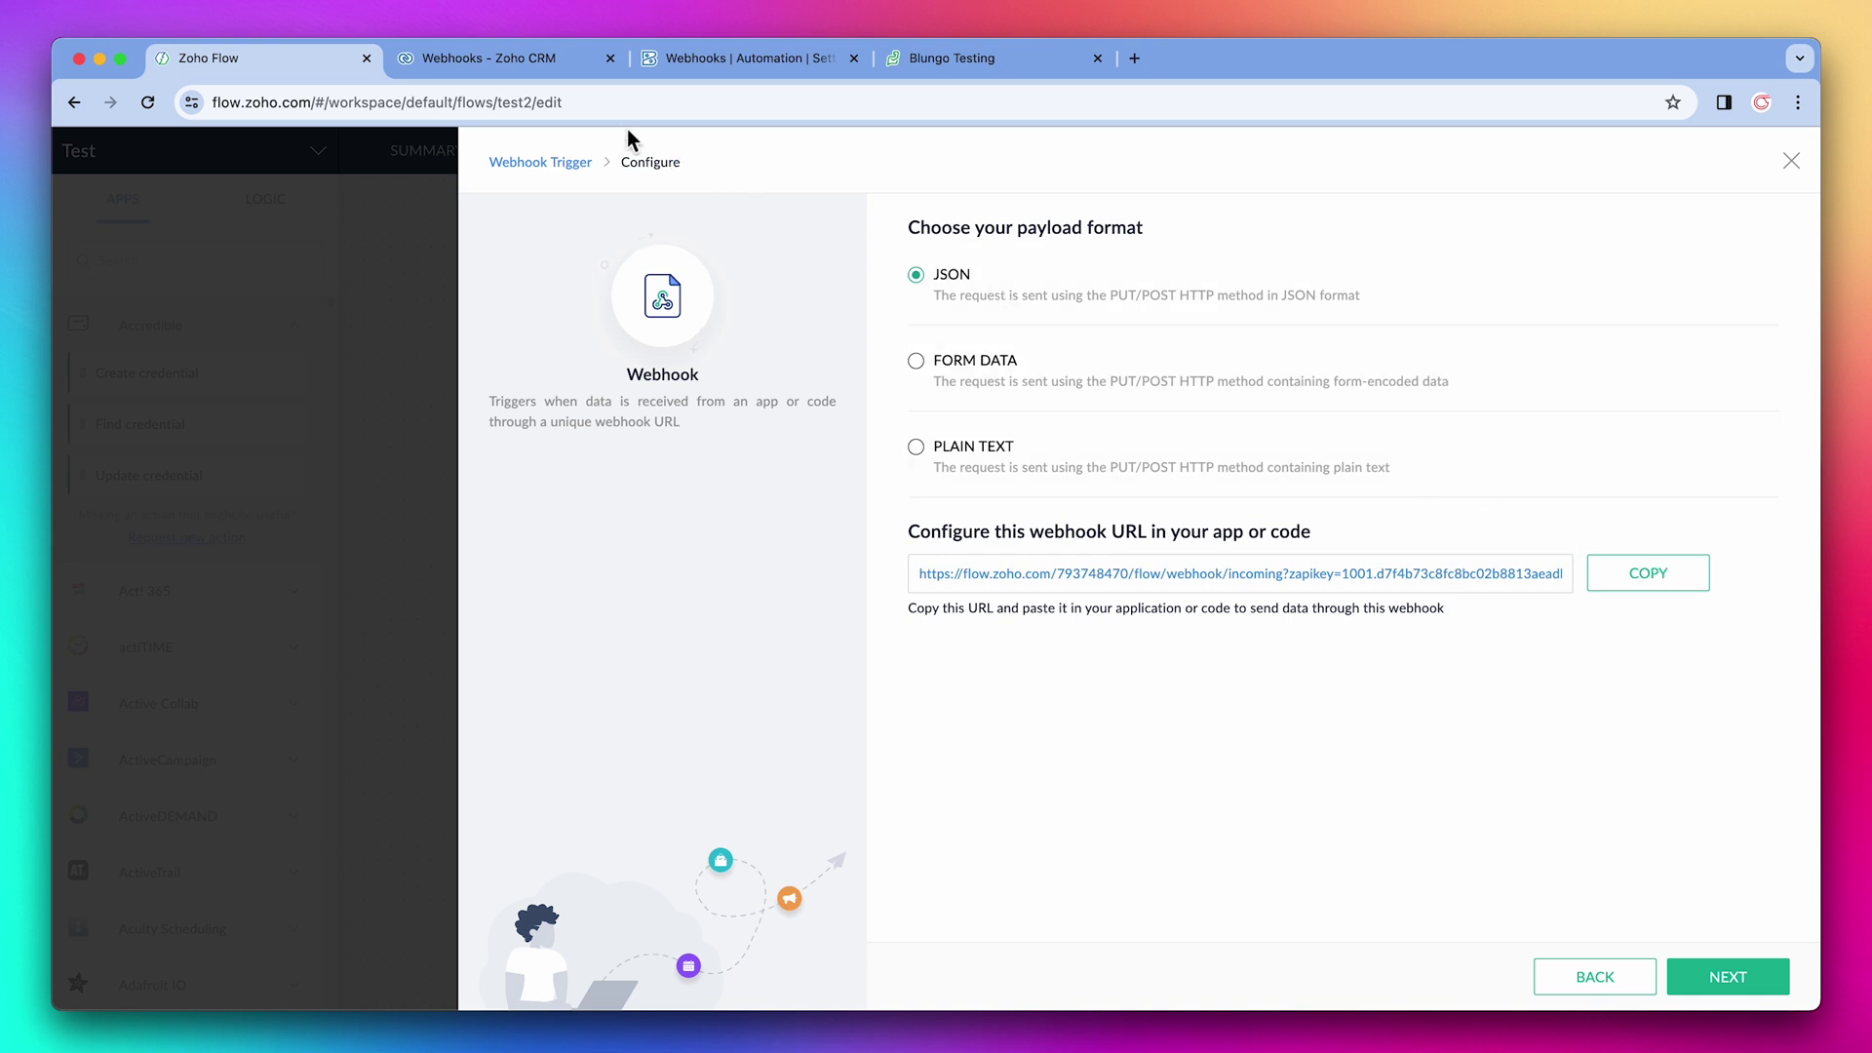
{"action": "left_click", "coordinate": [561, 64]}
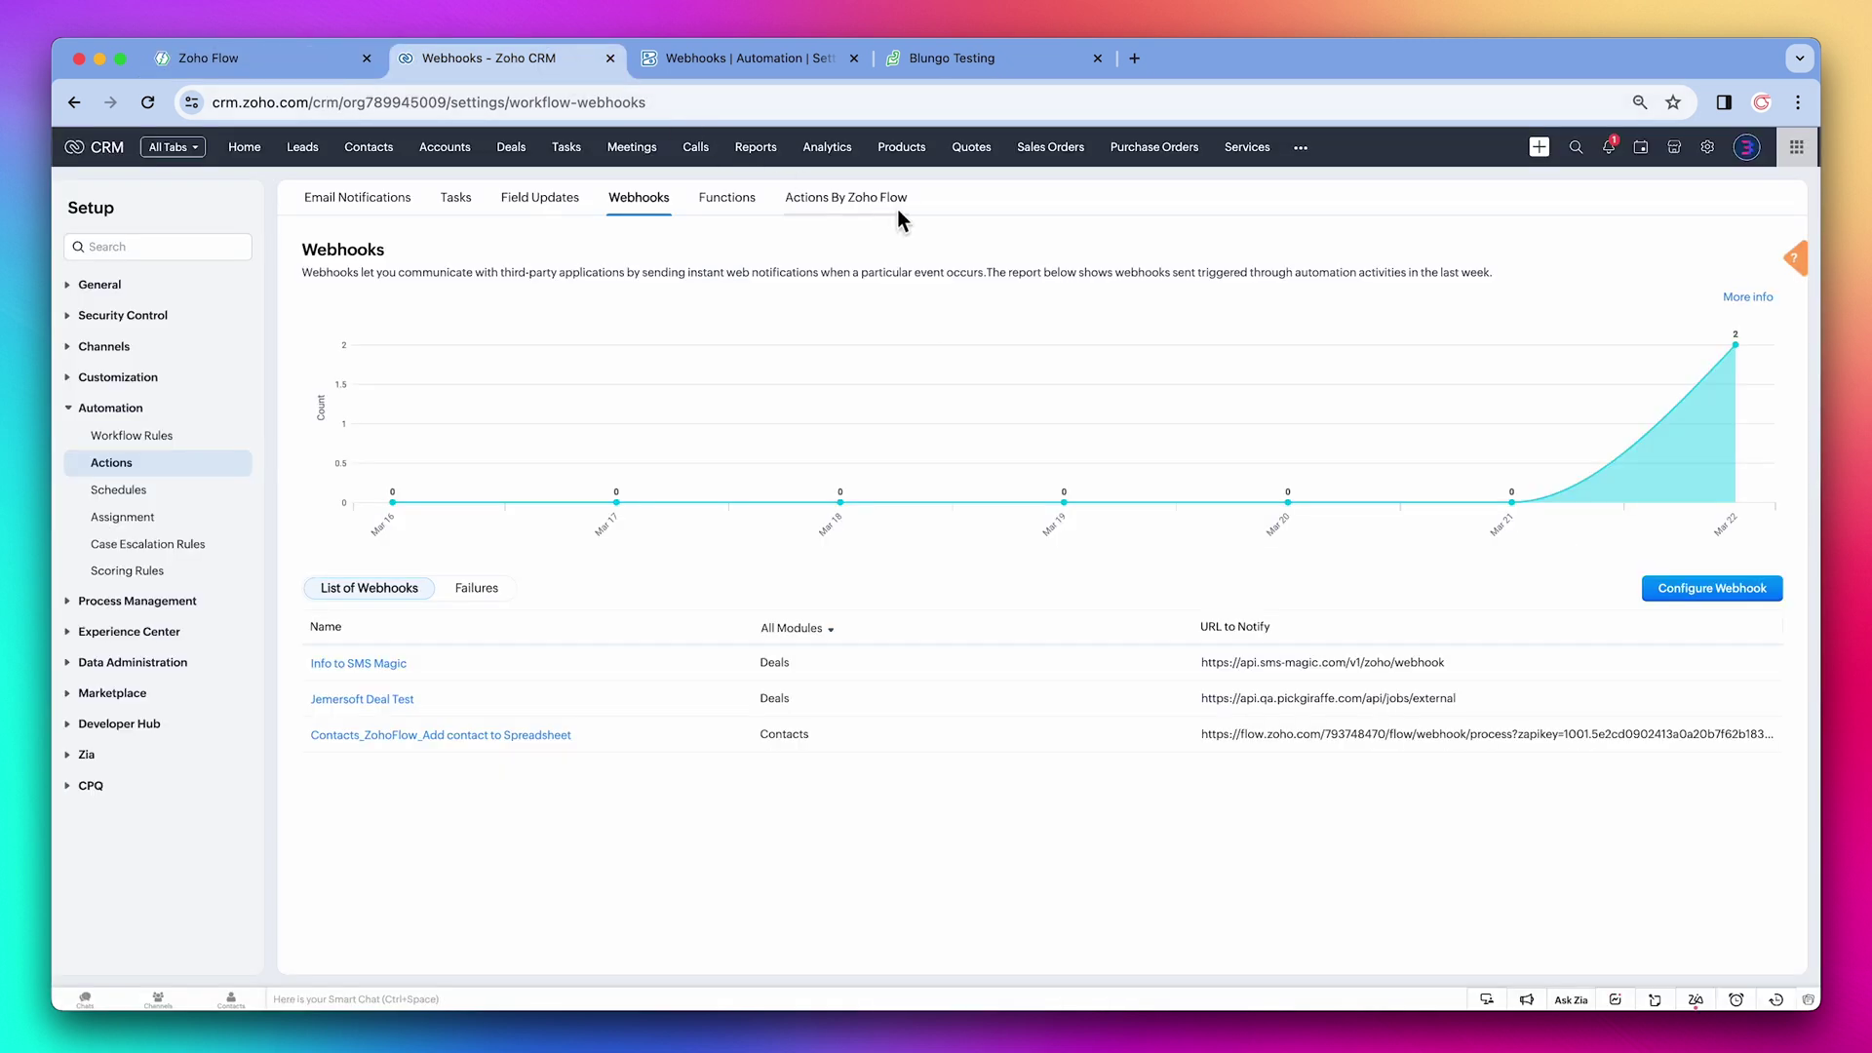
Create a CRM webhook 'Zoho Flow Test' using GET, notifying the pasted Zoho Flow URL
{"action": "left_click", "coordinate": [1673, 589]}
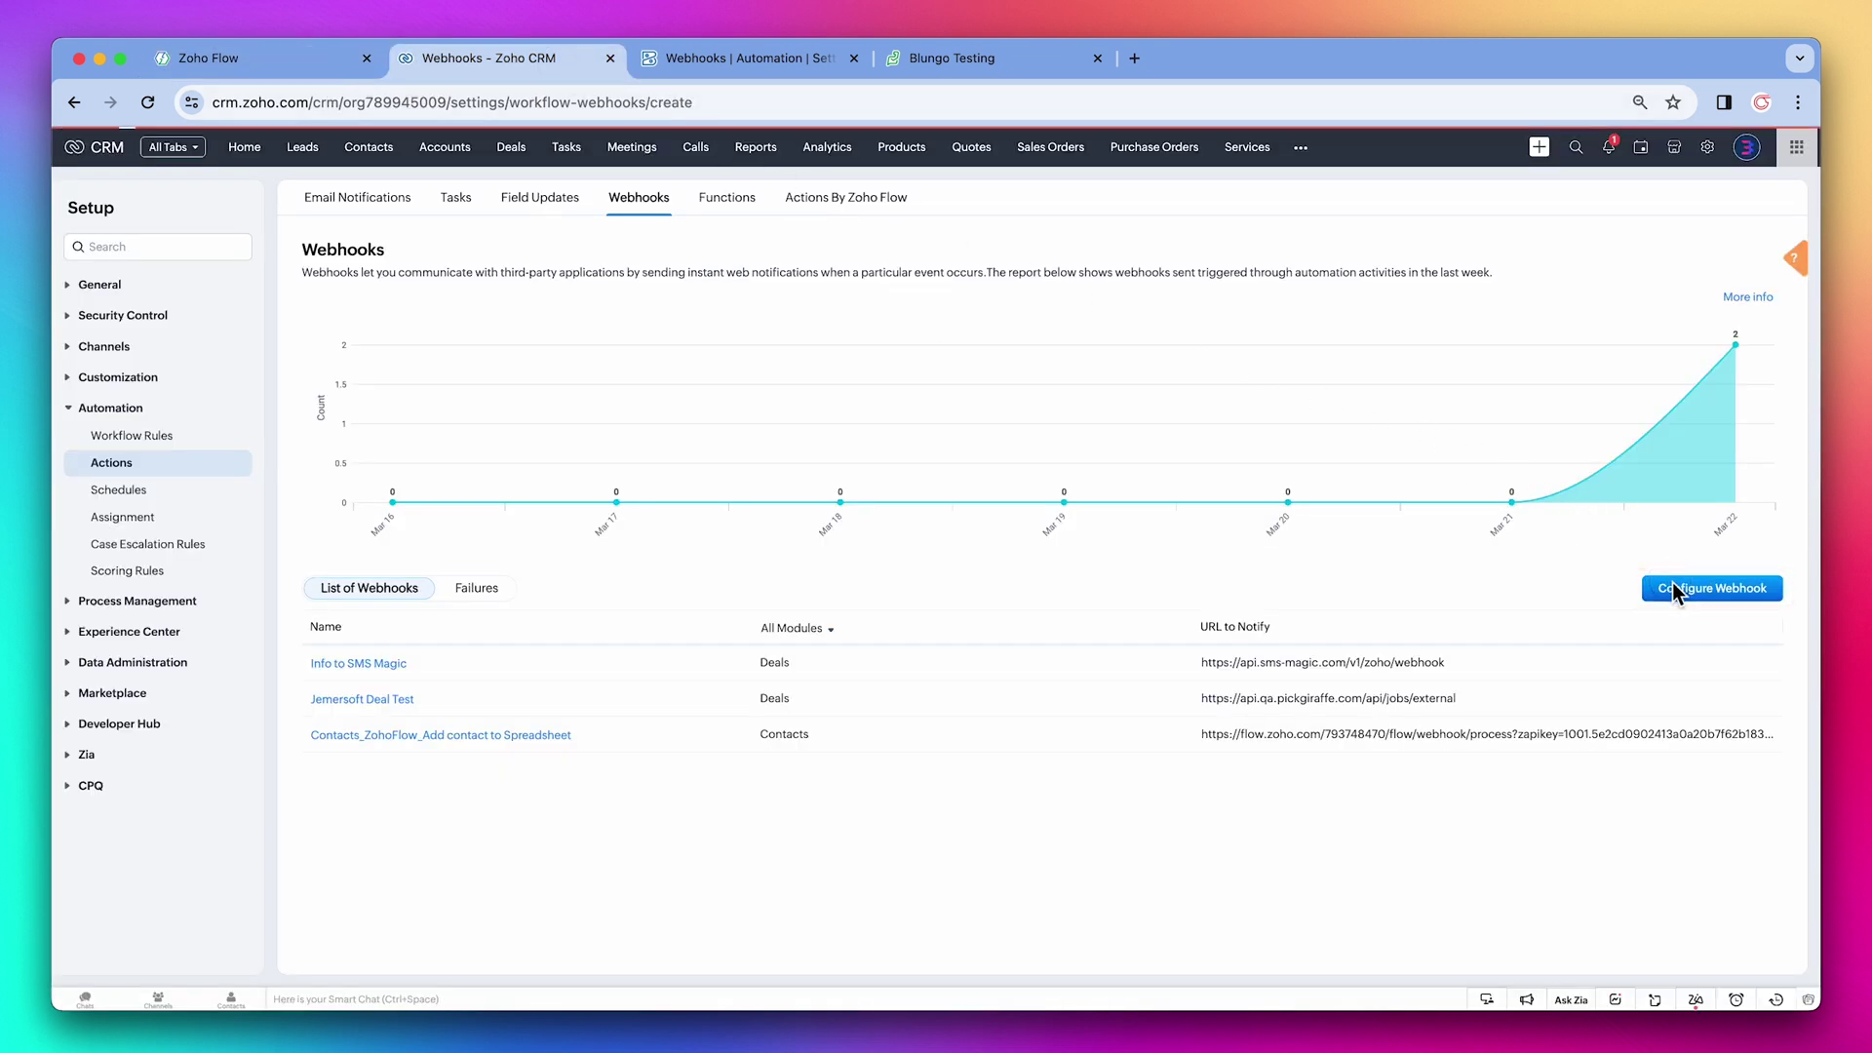
{"action": "type", "text": "Zoho Flow Test"}
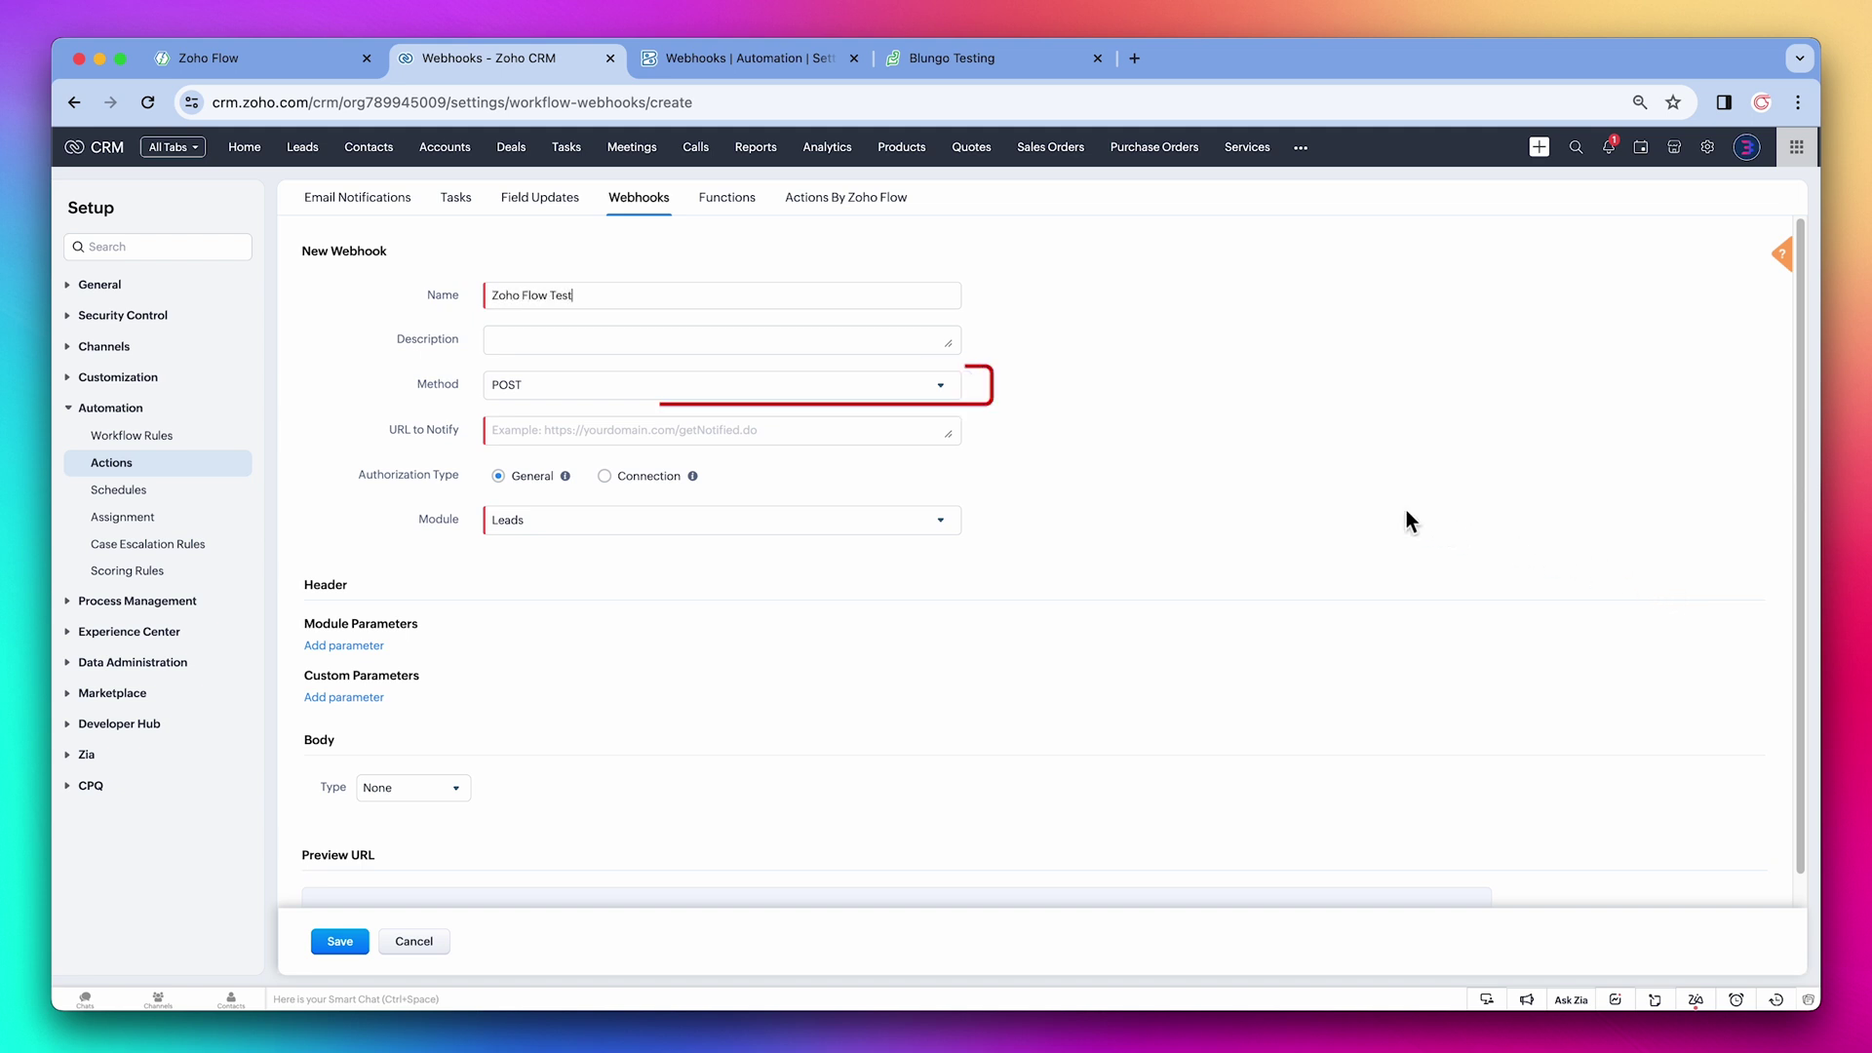
{"action": "left_click", "coordinate": [942, 385]}
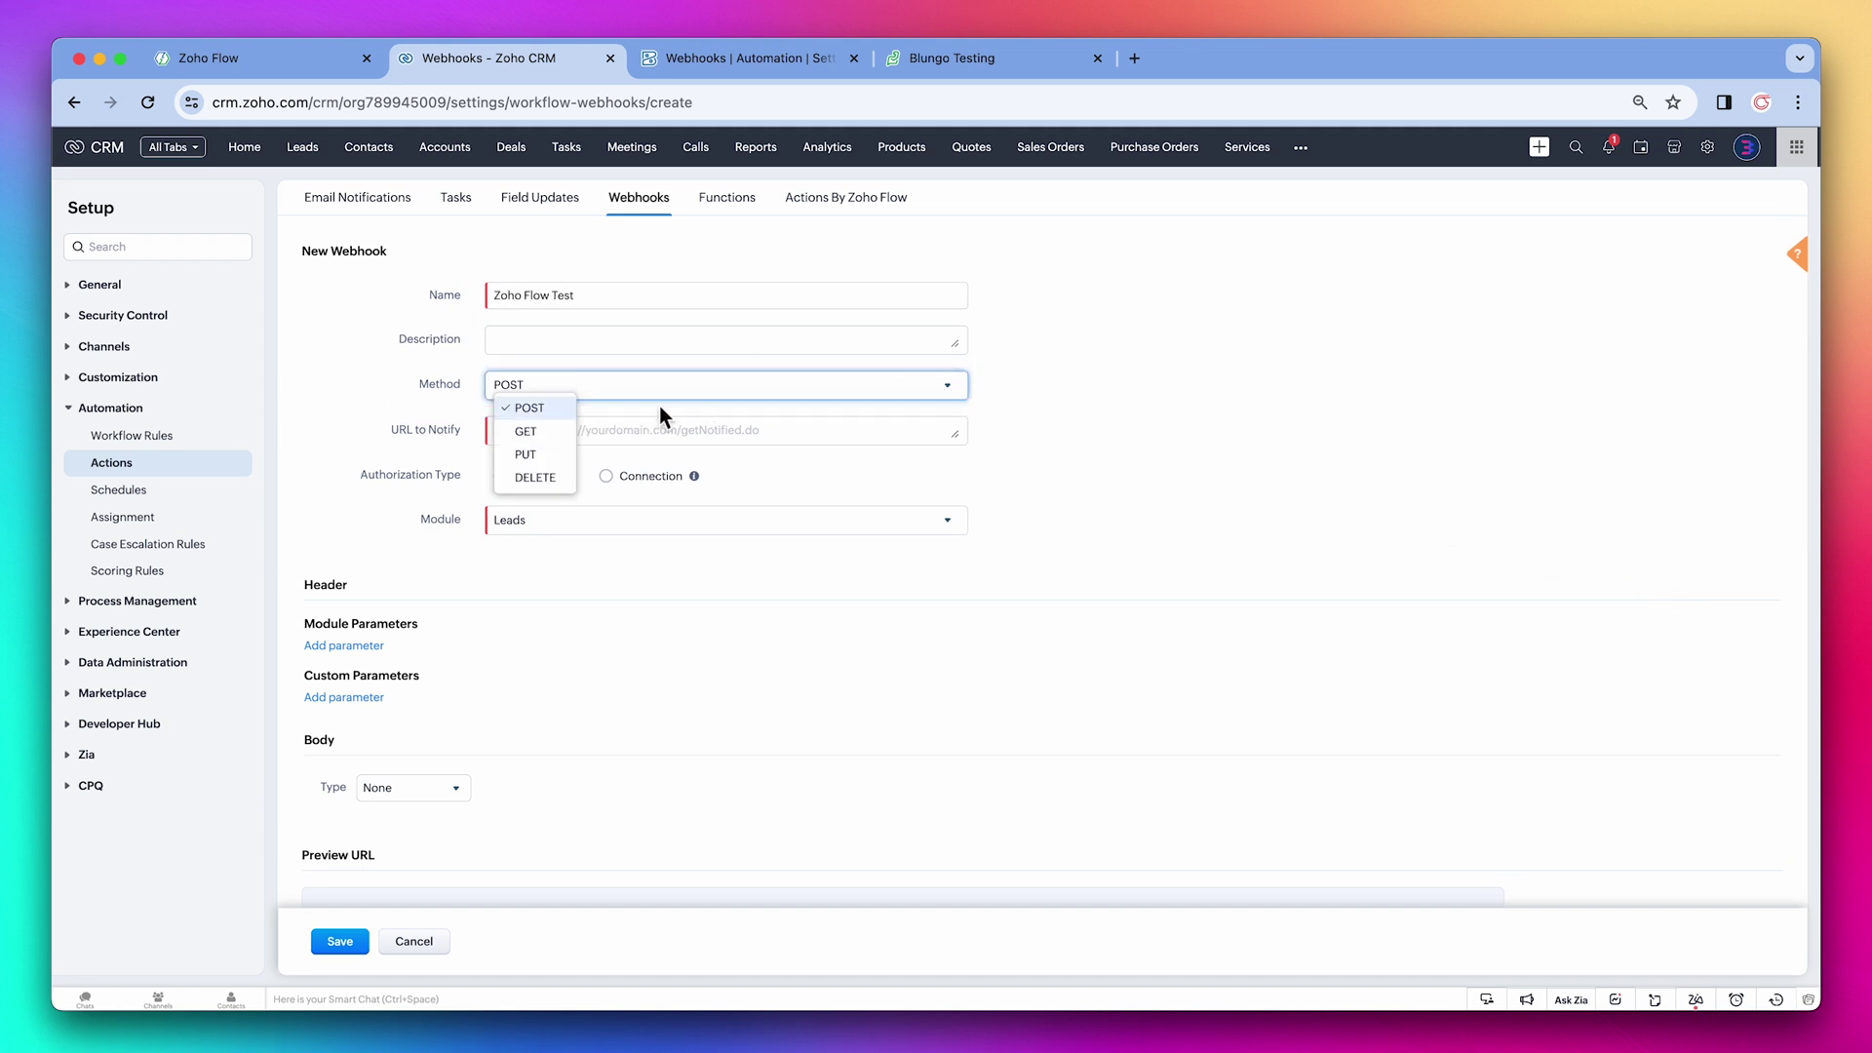
{"action": "left_click", "coordinate": [552, 429]}
{"action": "left_click", "coordinate": [560, 432]}
{"action": "right_click", "coordinate": [566, 432]}
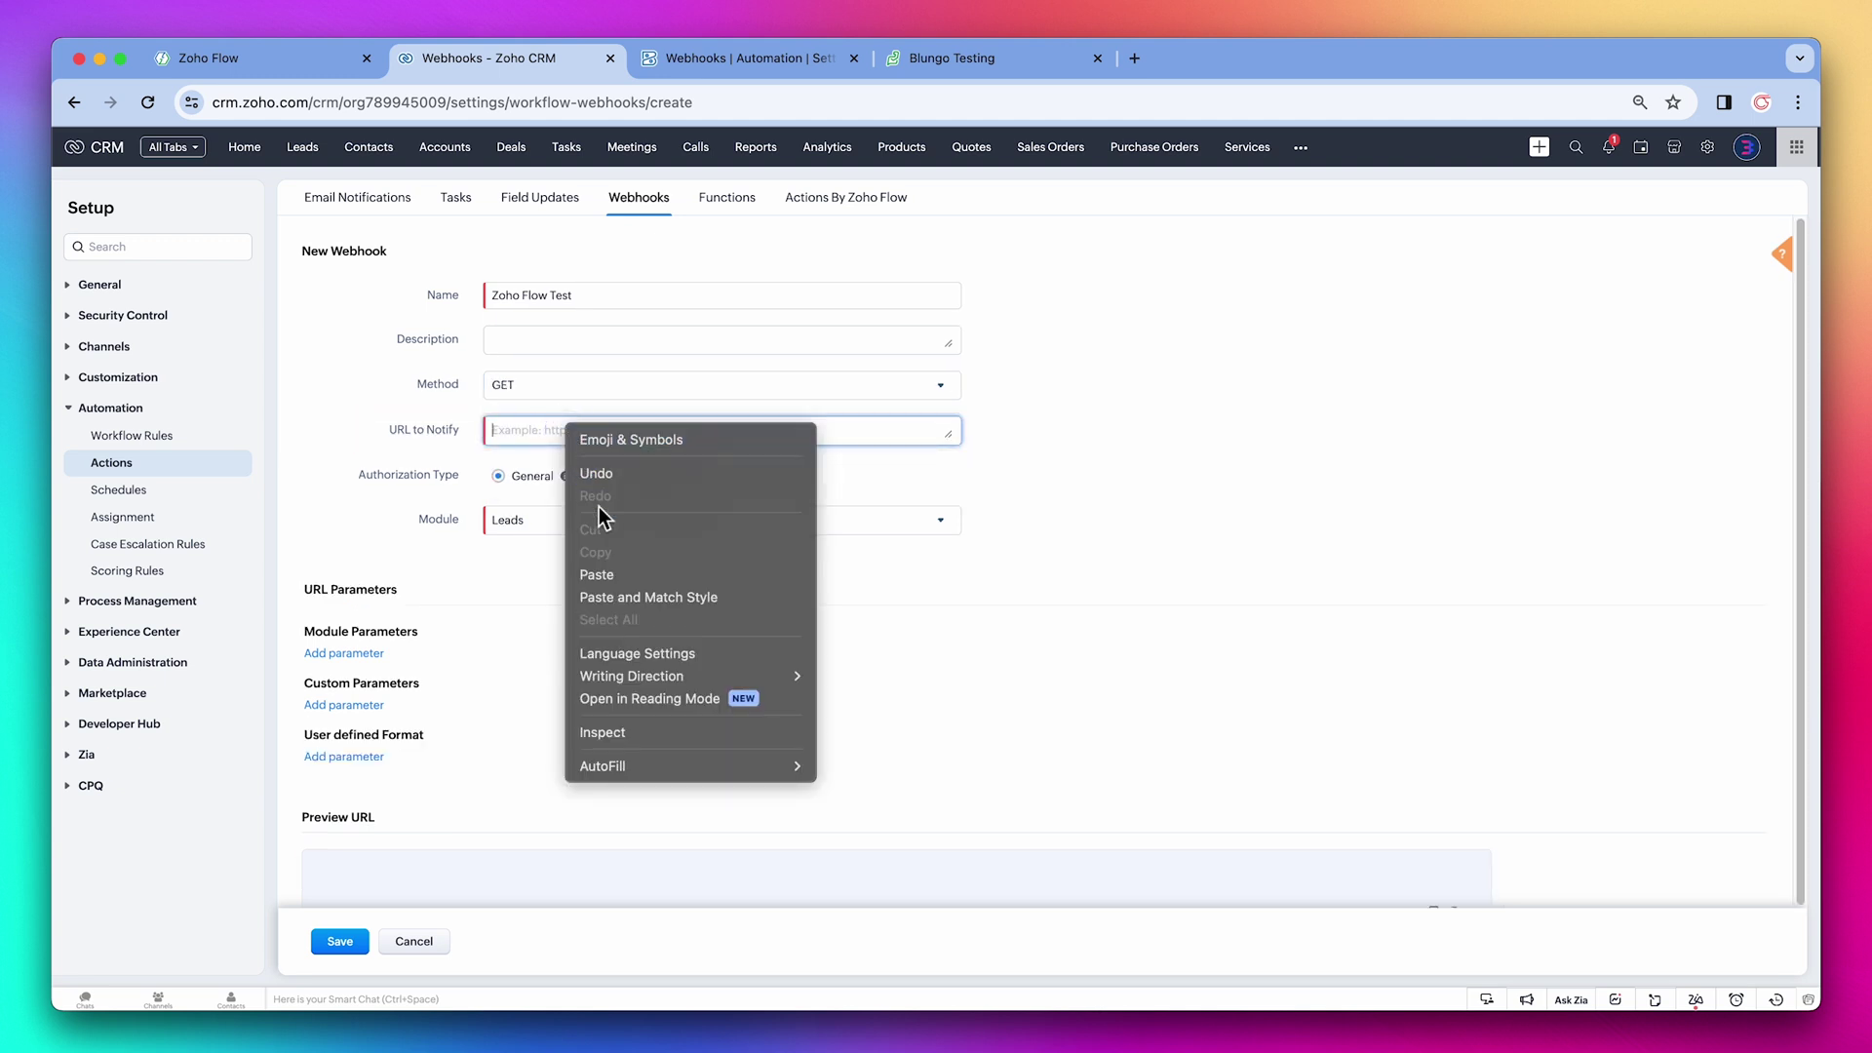
{"action": "left_click", "coordinate": [626, 573]}
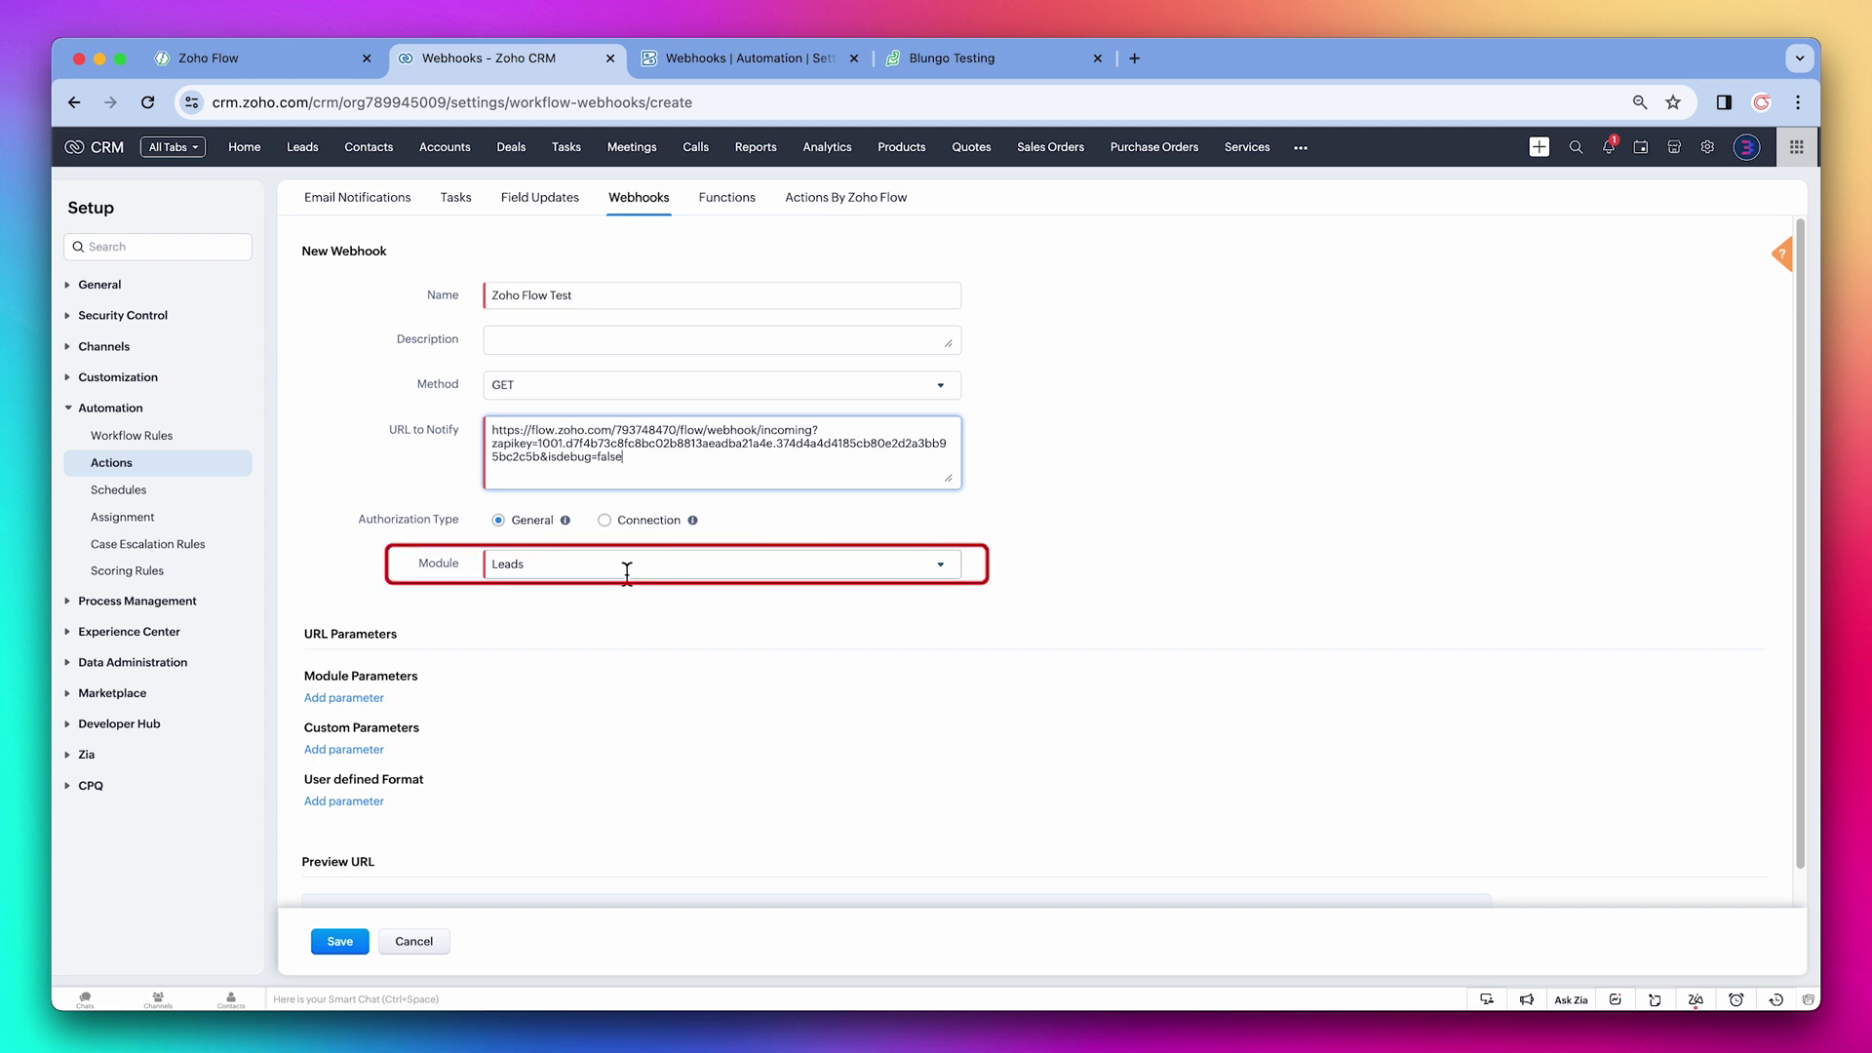
Add webhook parameters firstname and lastname mapped to the lead's First Name and Last Name
{"action": "scroll", "coordinate": [627, 573], "scroll_direction": "down", "scroll_amount": 2}
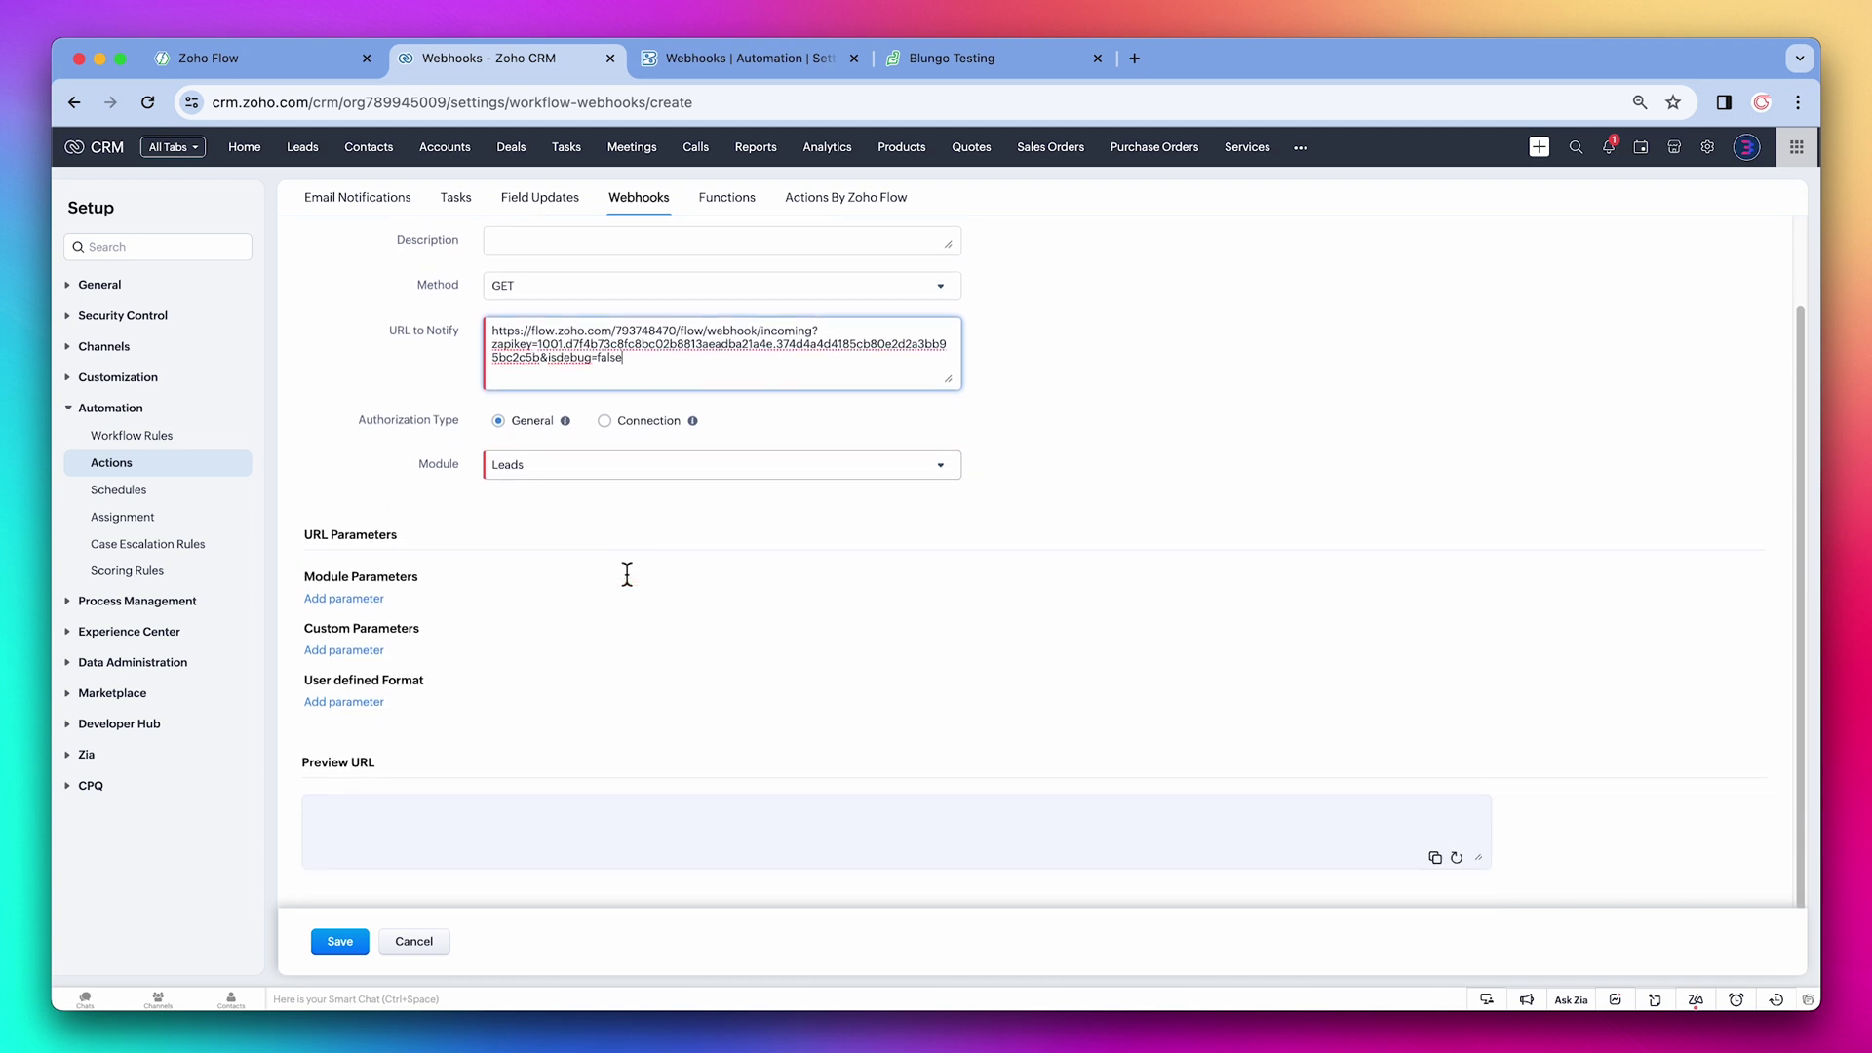
{"action": "left_click", "coordinate": [376, 599]}
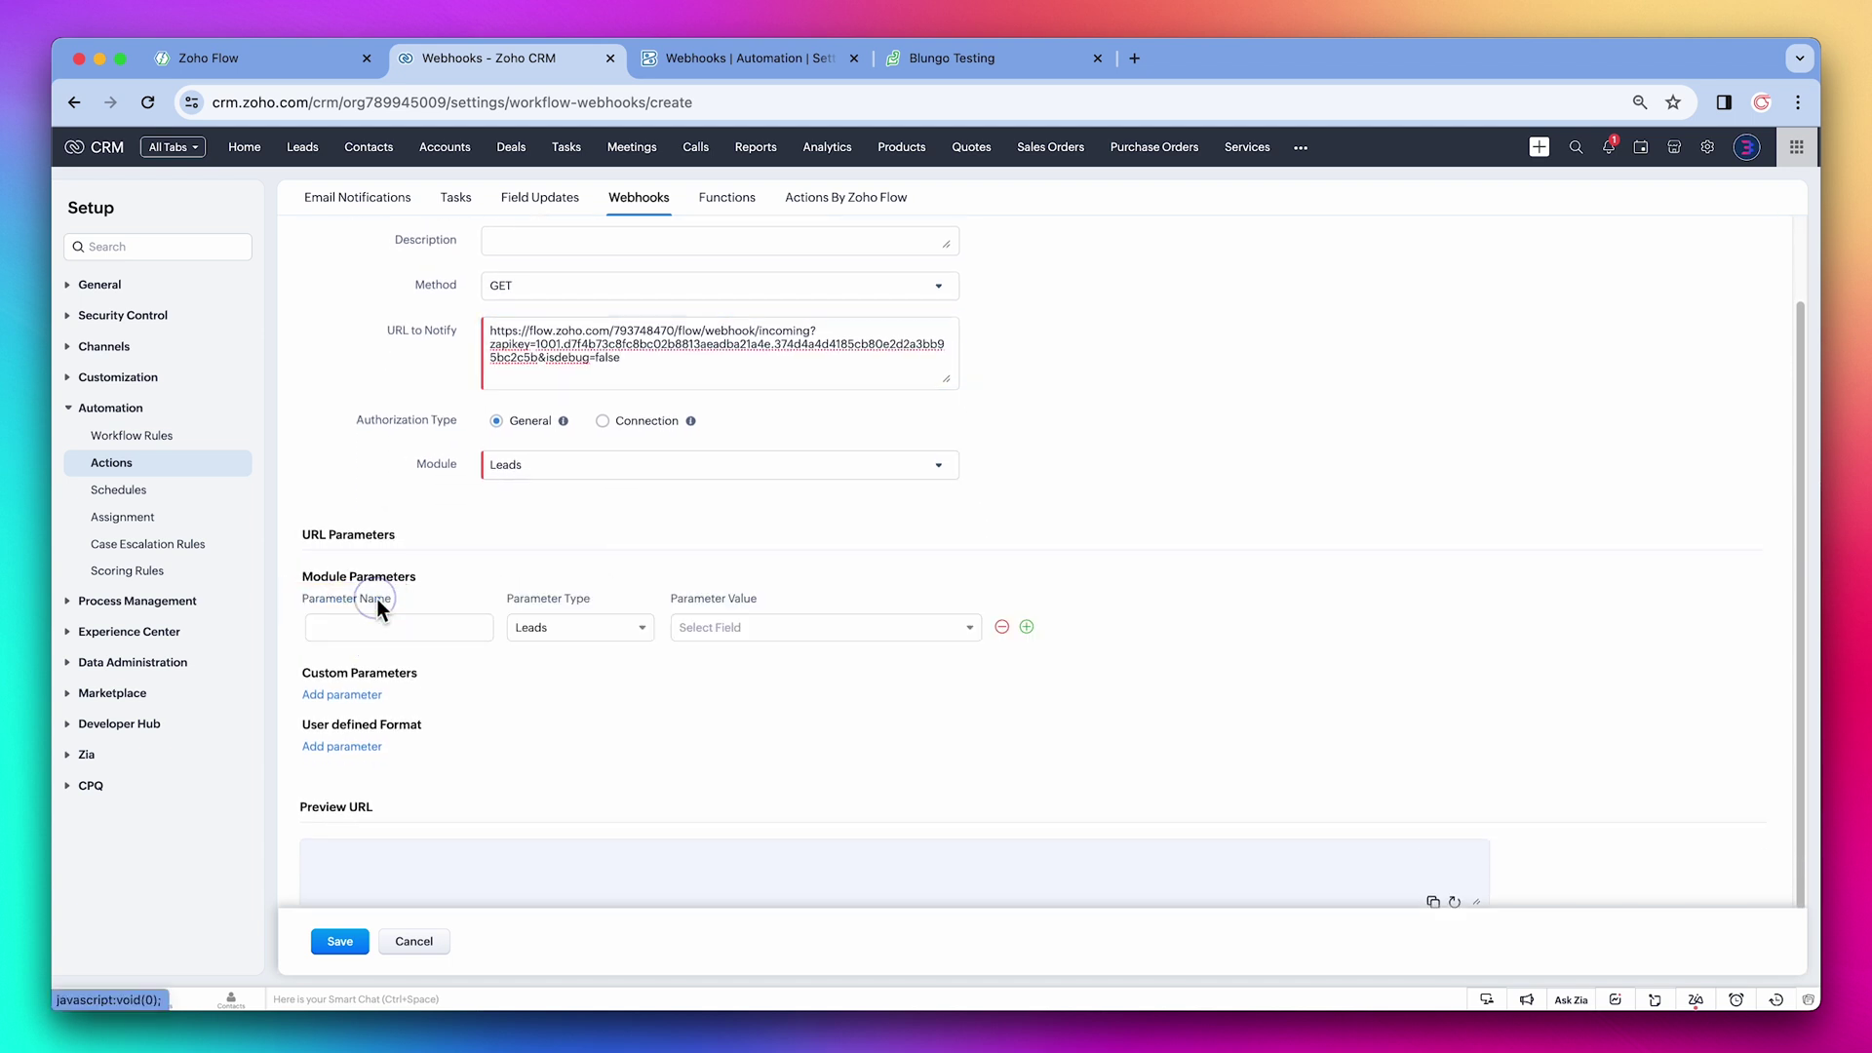
{"action": "left_click", "coordinate": [402, 627]}
{"action": "type", "text": "flrstname"}
{"action": "left_click", "coordinate": [714, 629]}
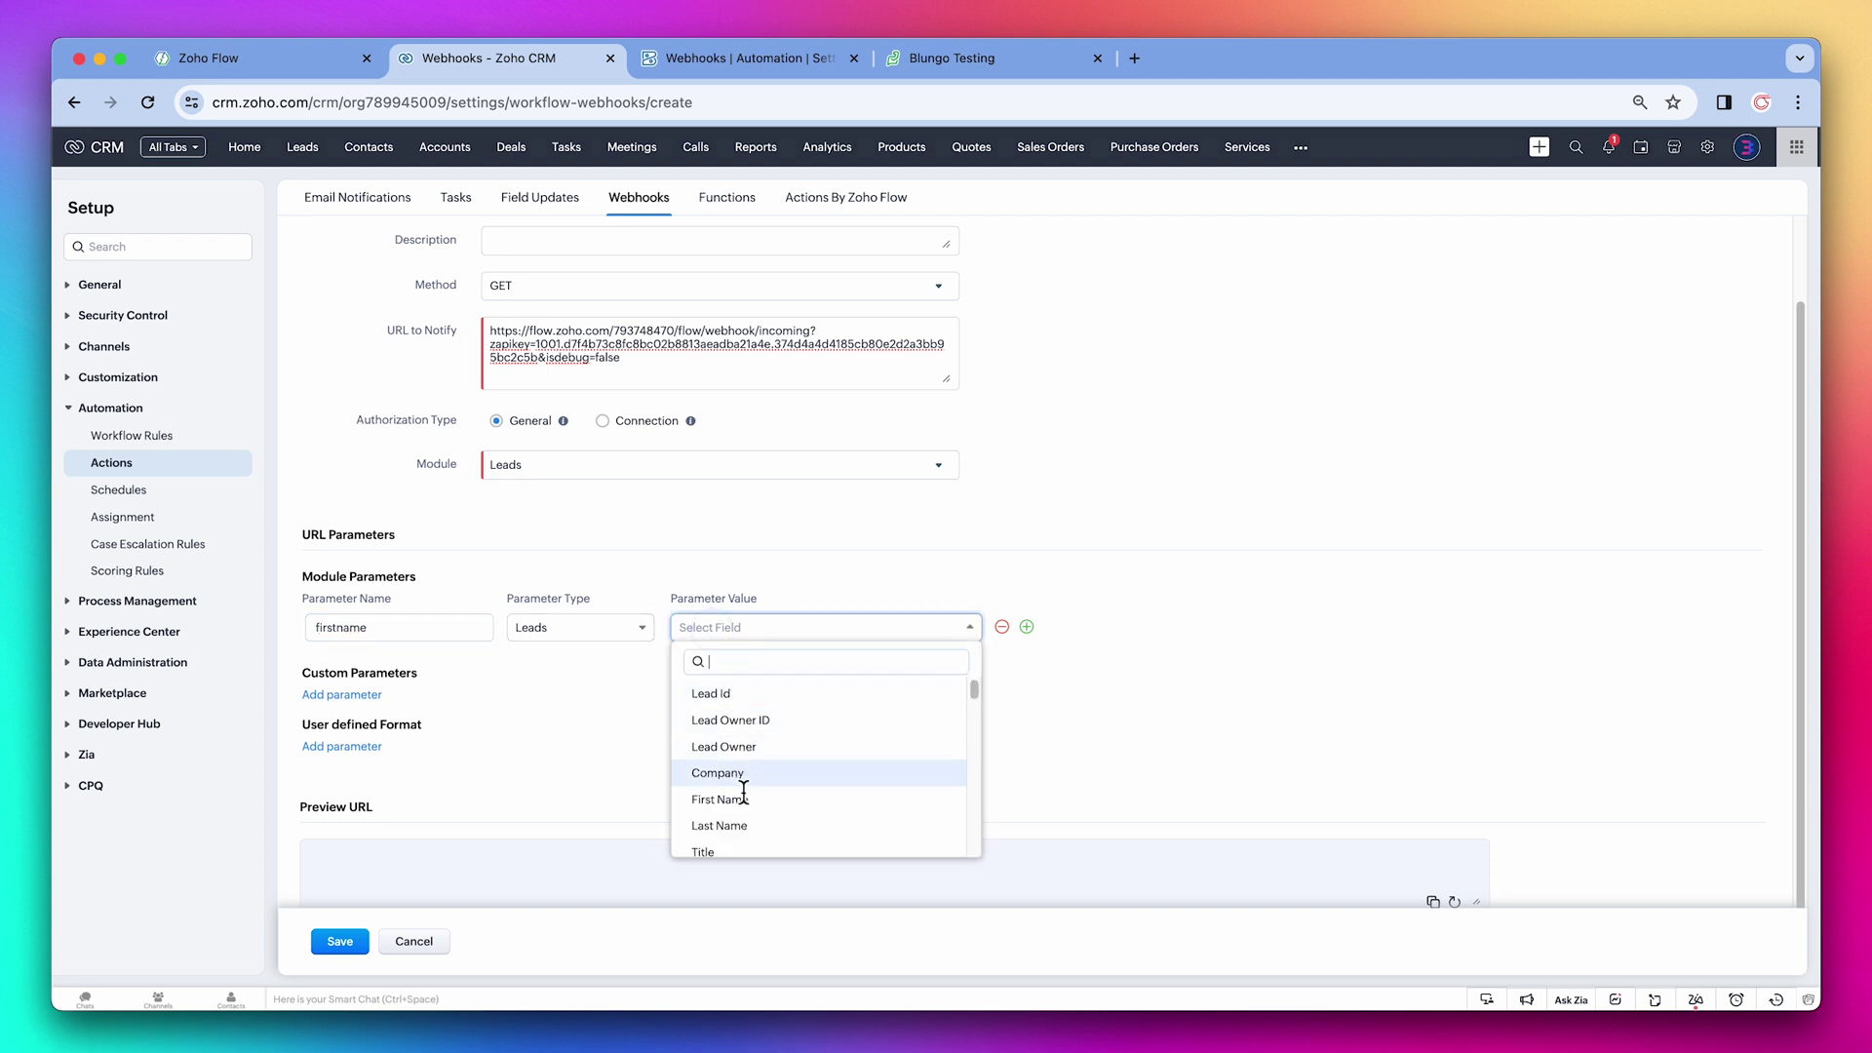
{"action": "left_click", "coordinate": [744, 800]}
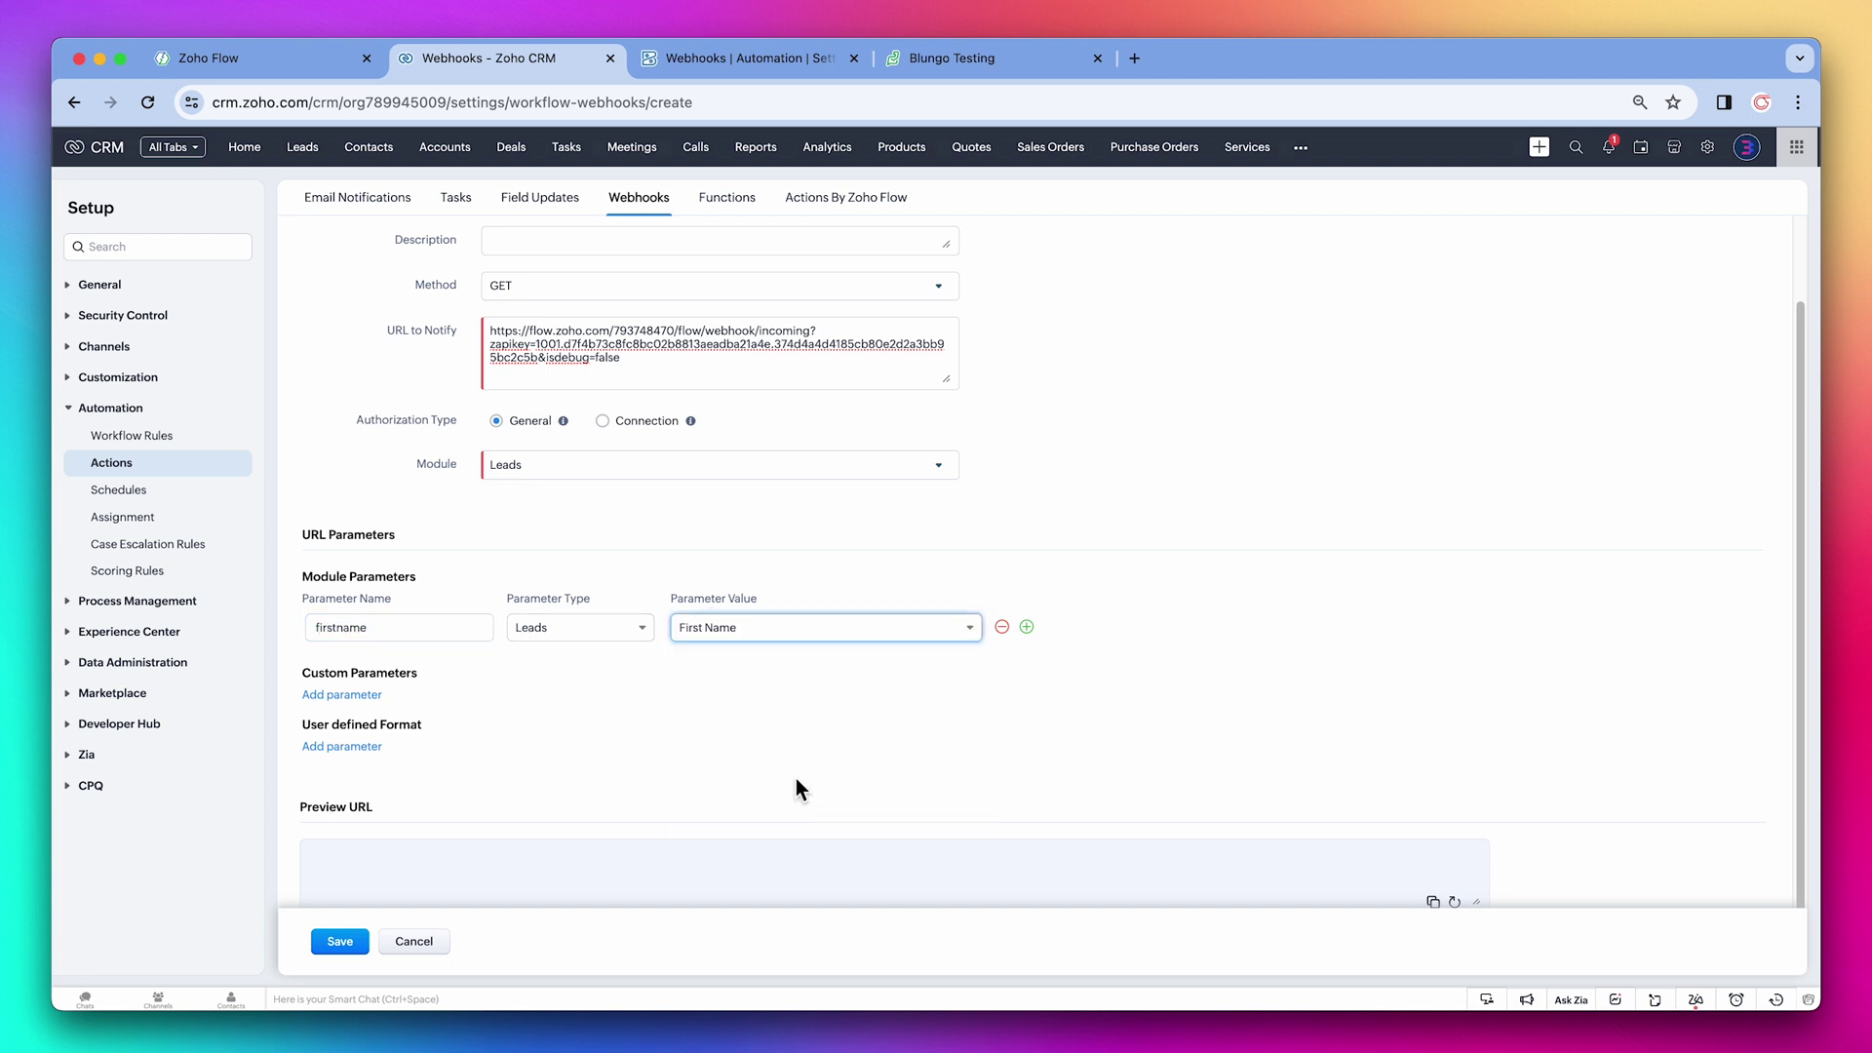
{"action": "left_click", "coordinate": [1027, 627]}
{"action": "left_click", "coordinate": [467, 671]}
{"action": "type", "text": "lastname"}
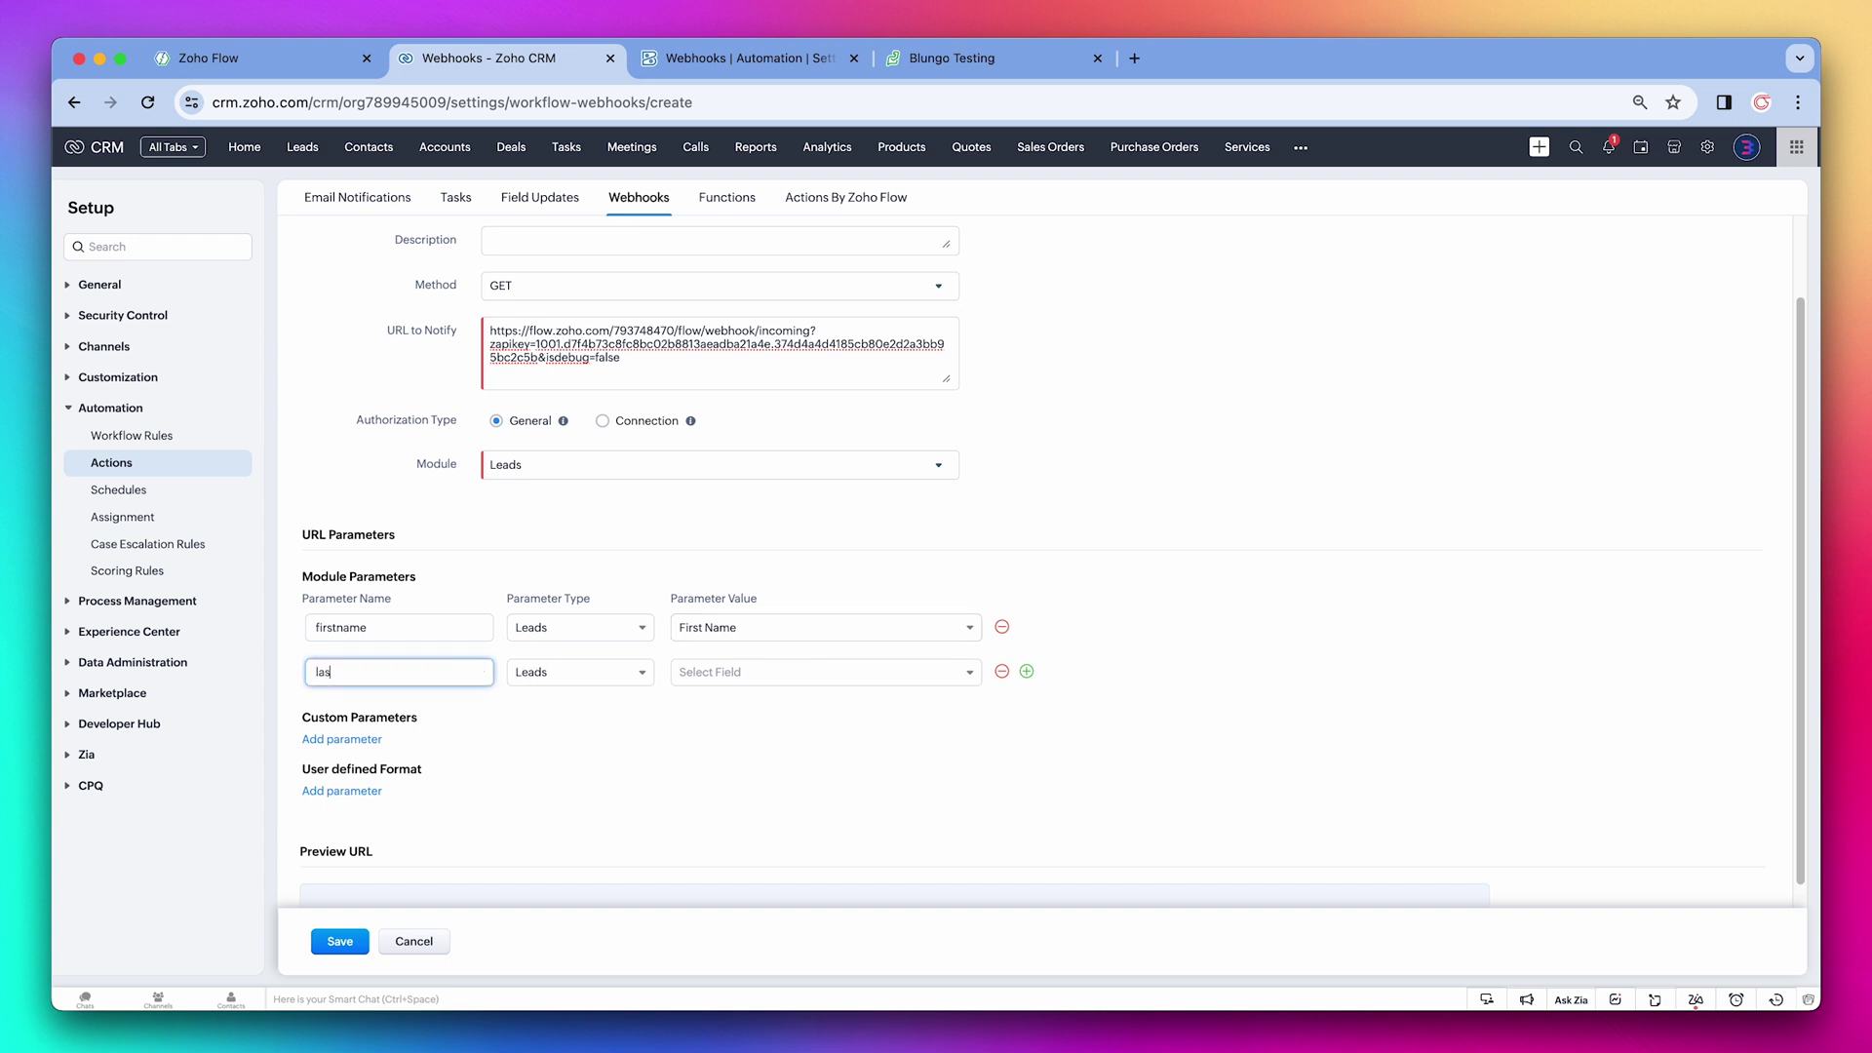
{"action": "left_click", "coordinate": [703, 671]}
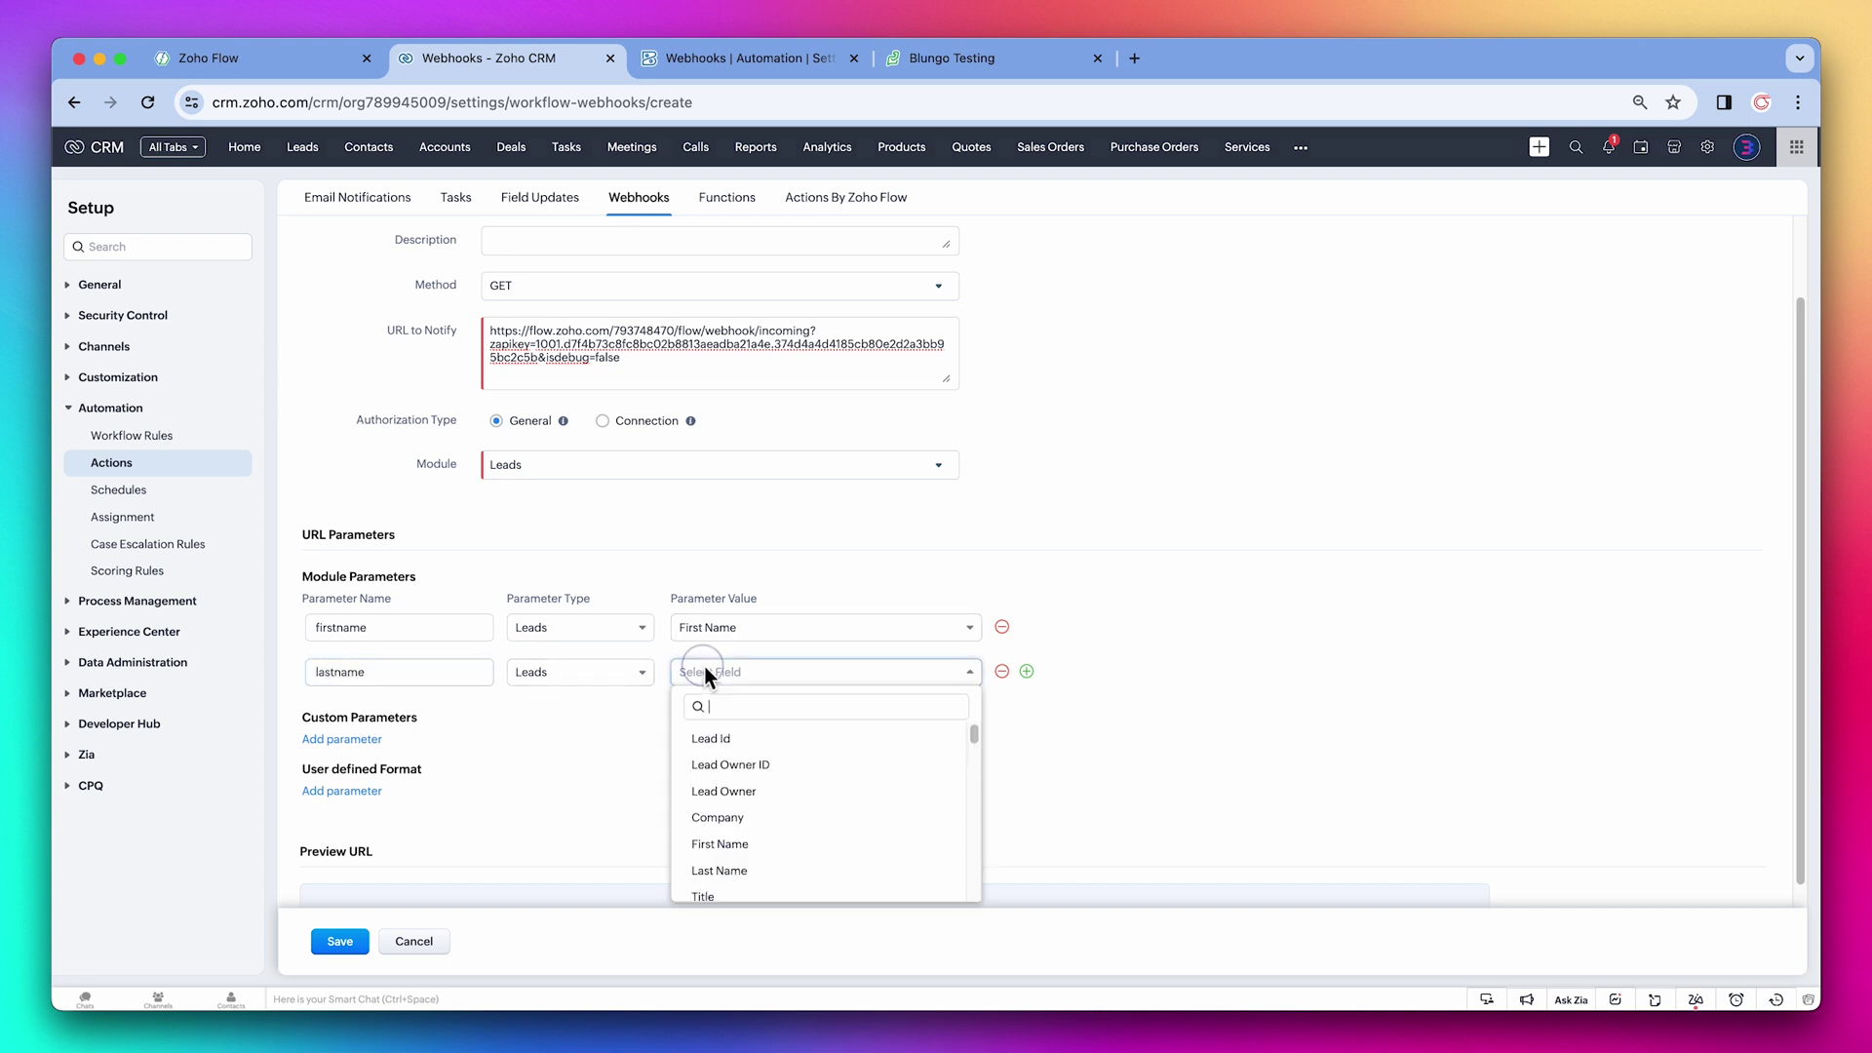
{"action": "left_click", "coordinate": [746, 869]}
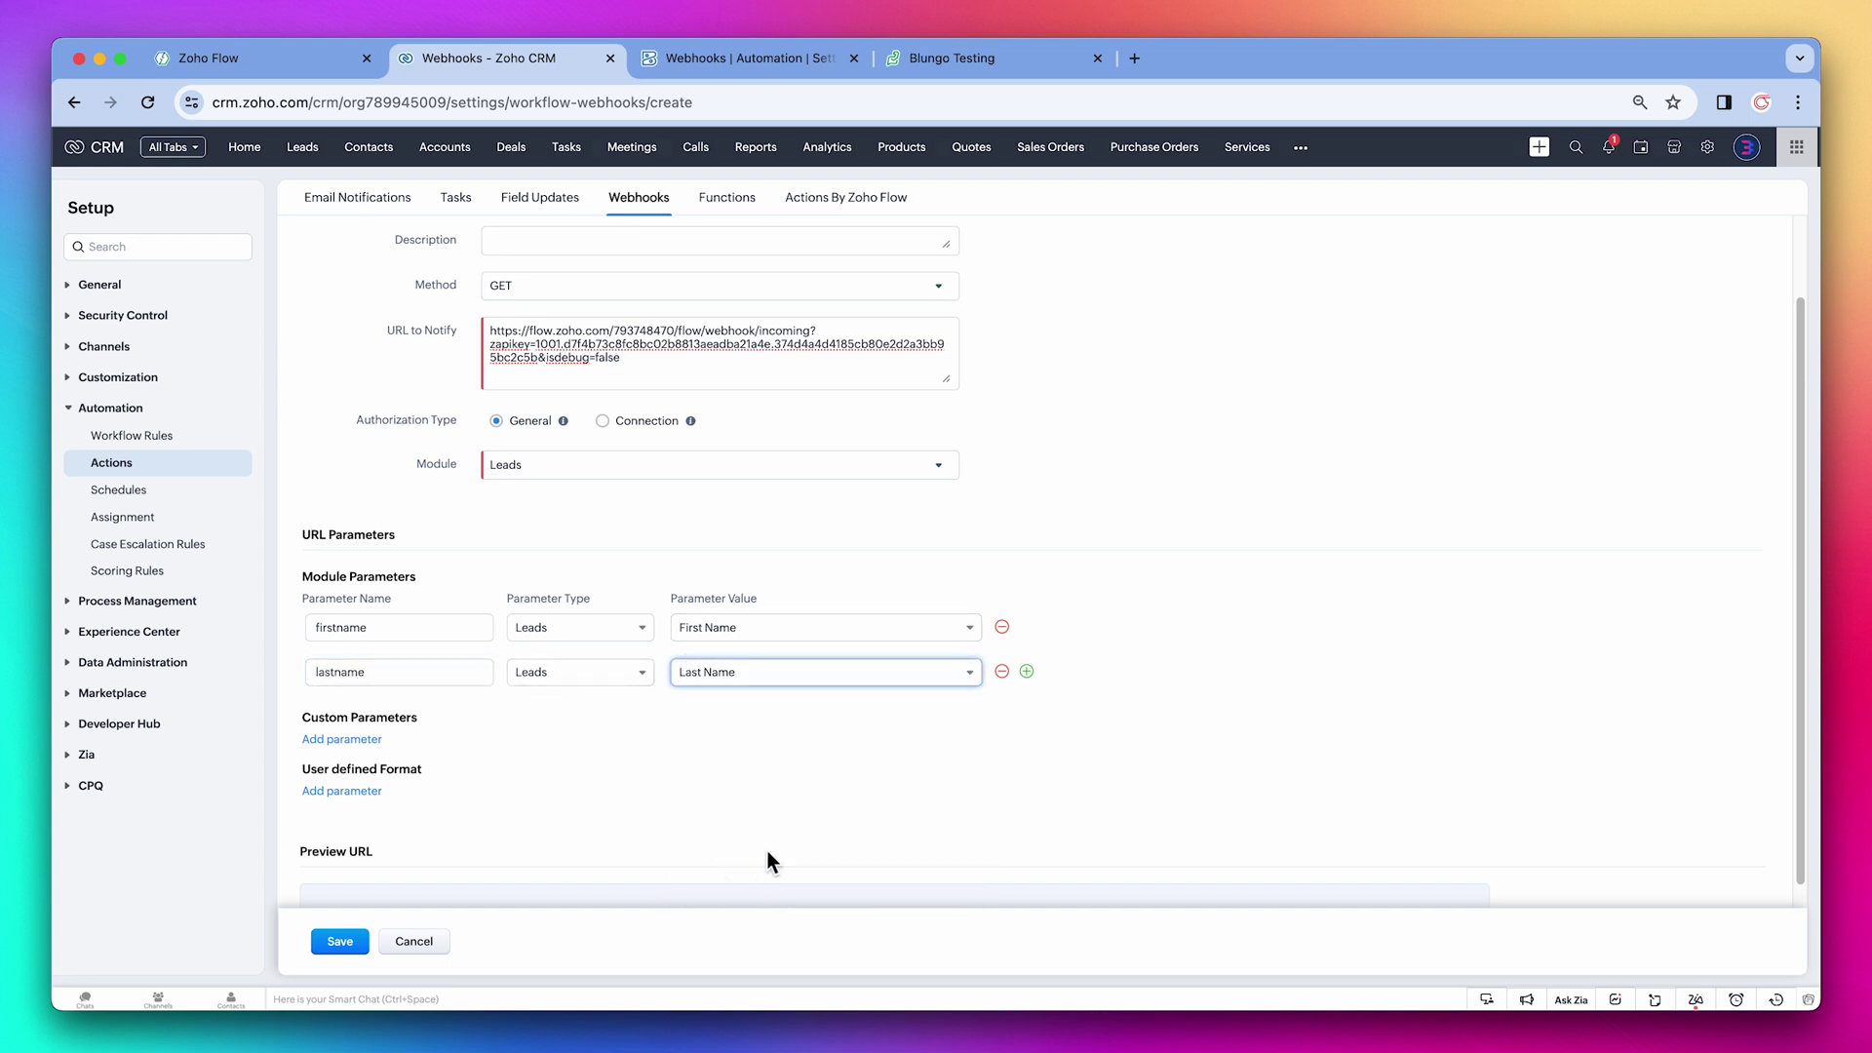
Add an email parameter mapped to the lead's Email
{"action": "left_click", "coordinate": [1026, 672]}
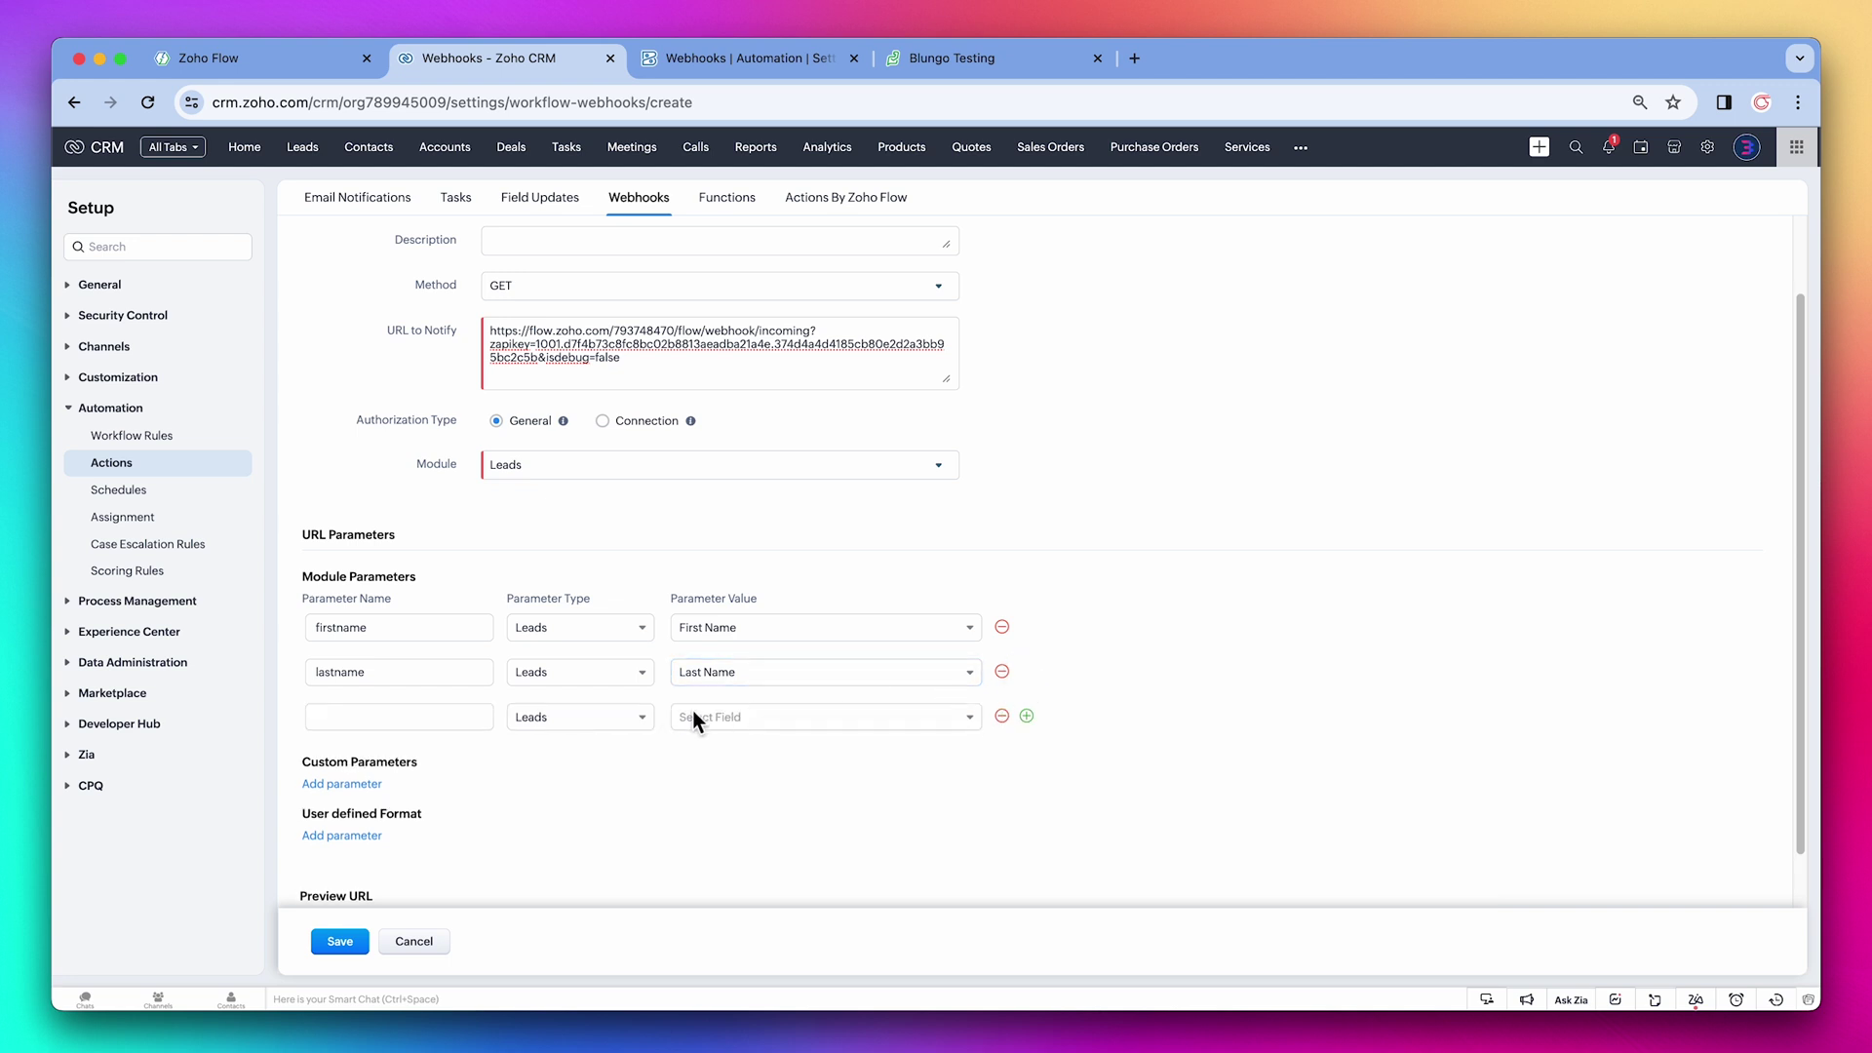
{"action": "left_click", "coordinate": [468, 718]}
{"action": "type", "text": "email"}
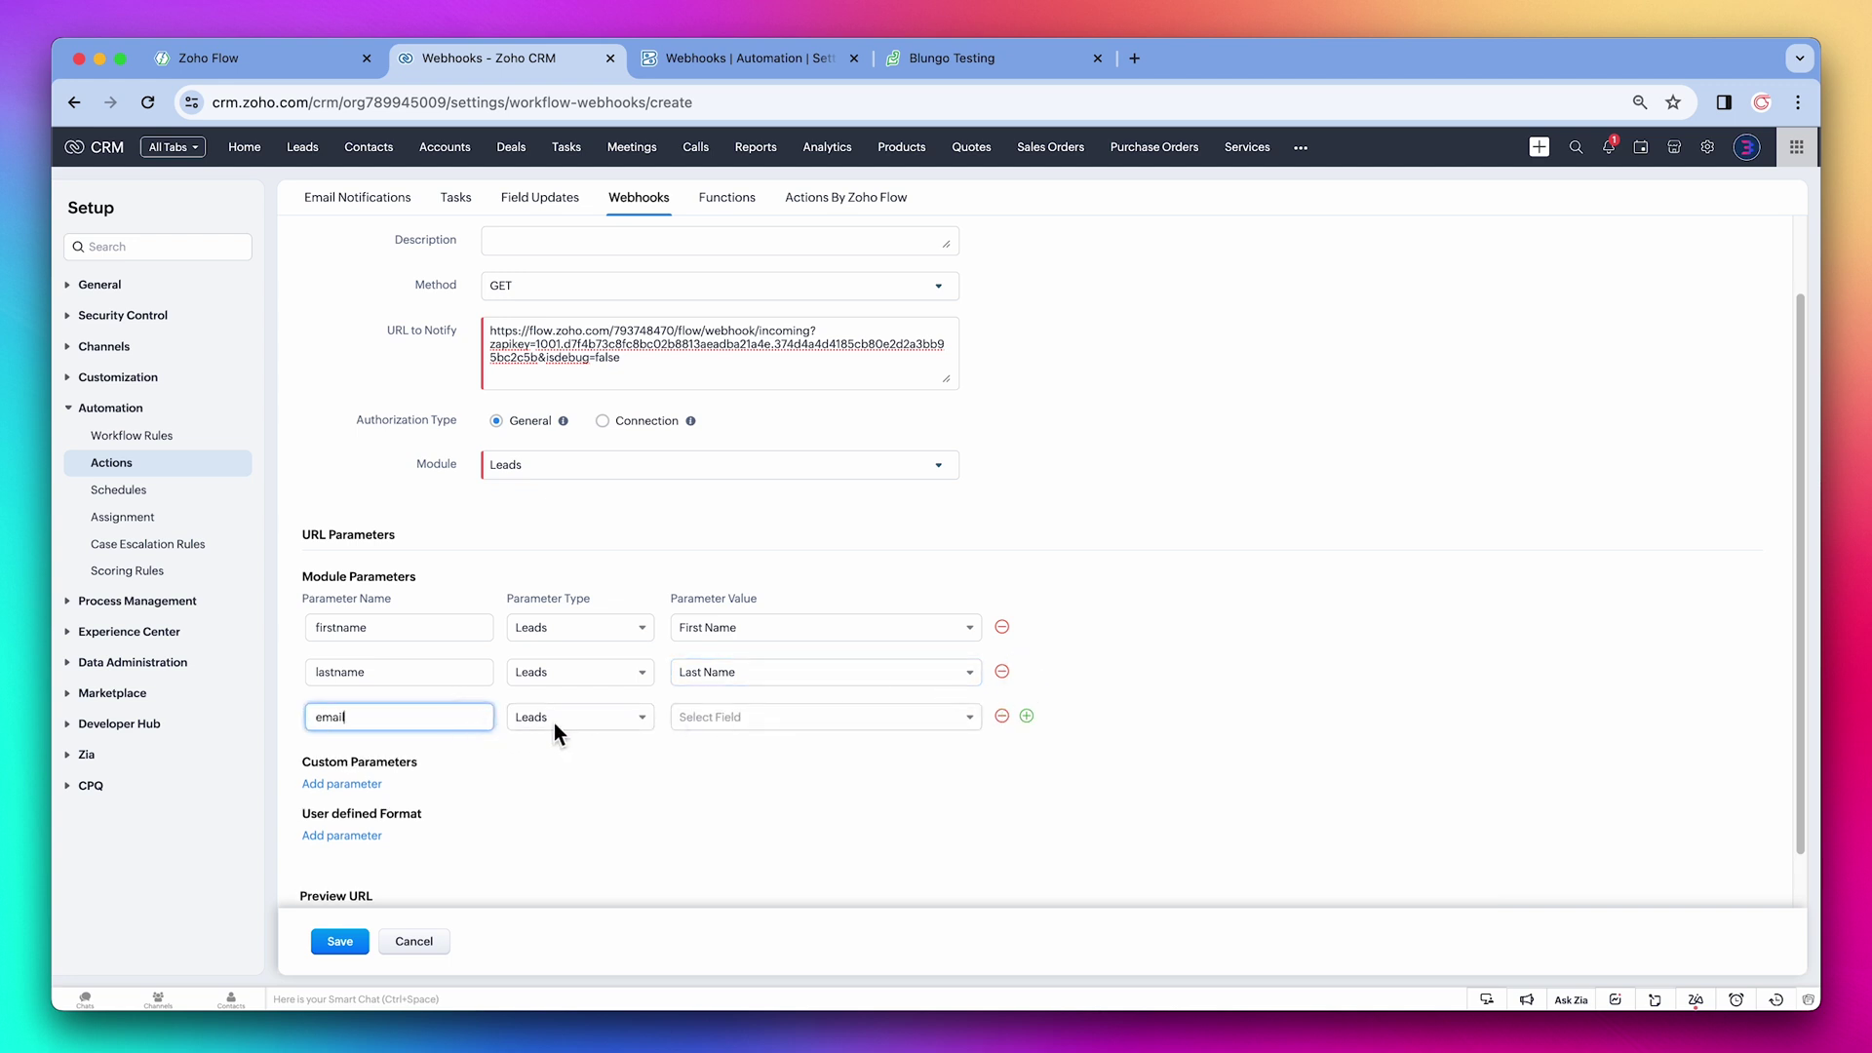
{"action": "left_click", "coordinate": [722, 715]}
{"action": "type", "text": "ema"}
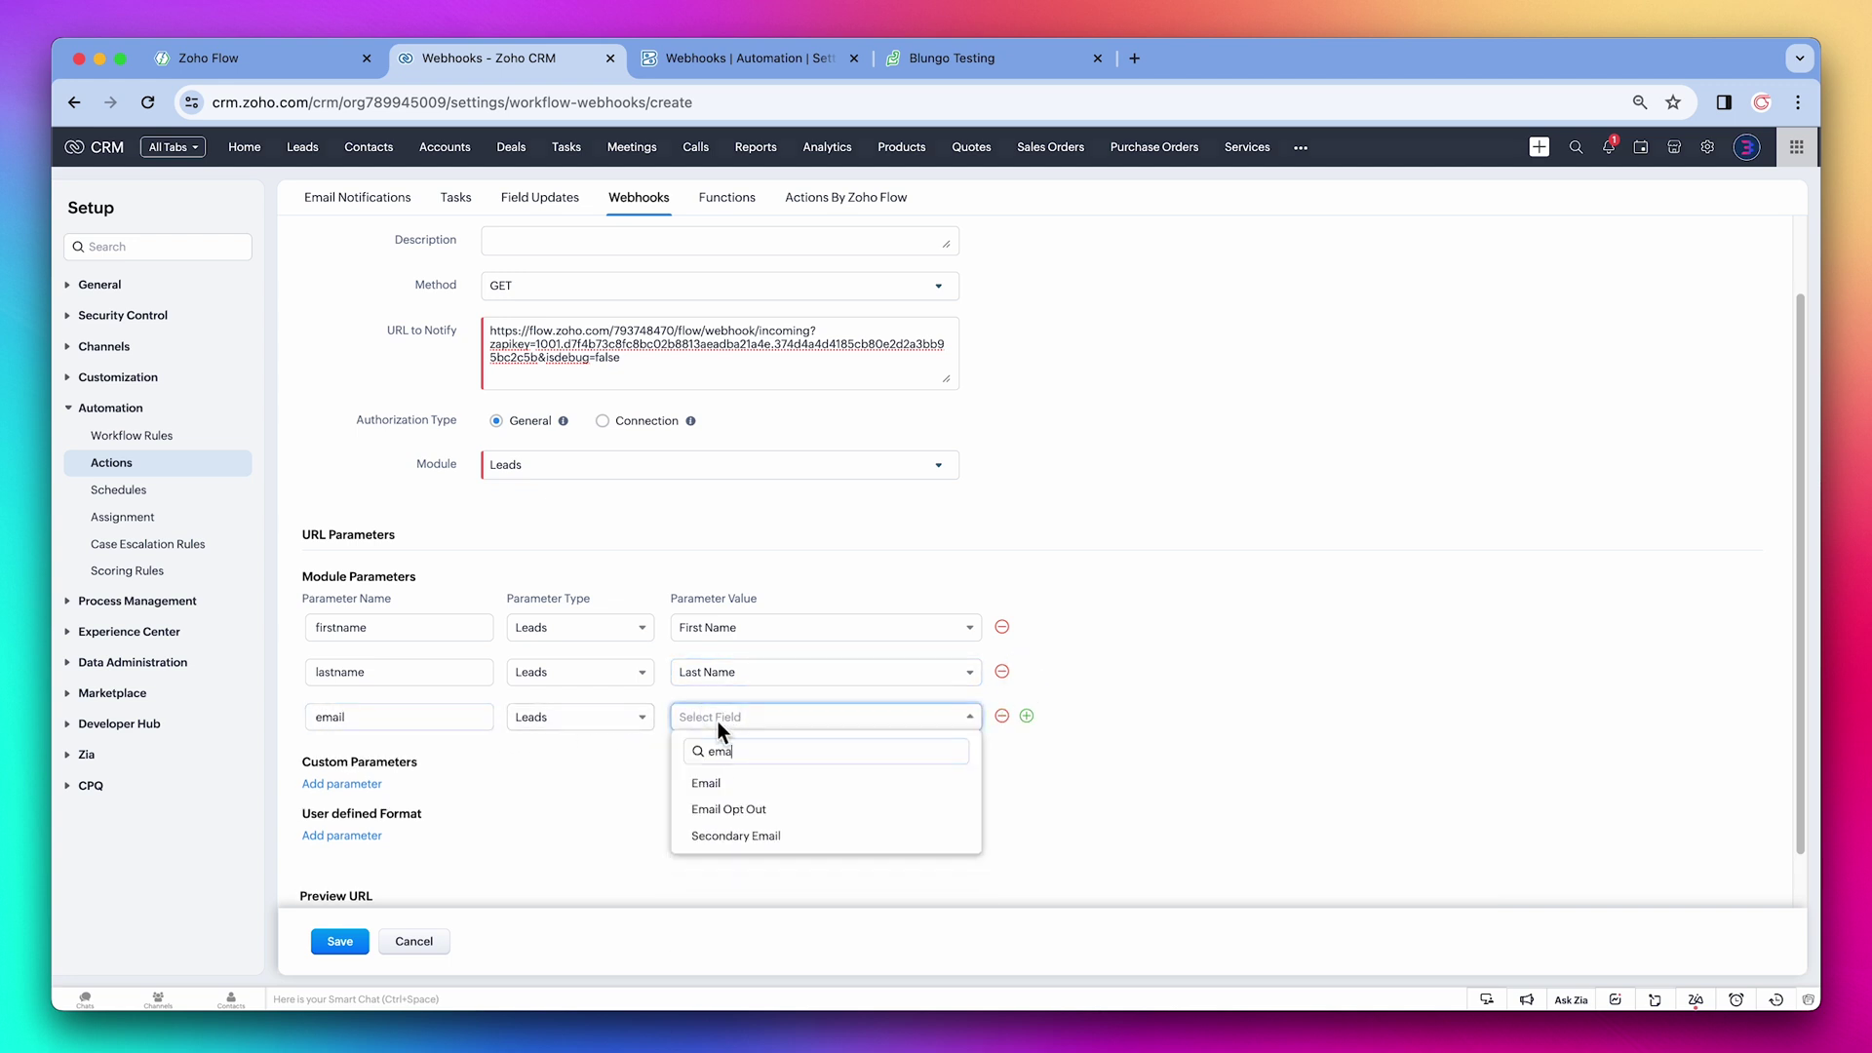
{"action": "left_click", "coordinate": [709, 783]}
Generate the webhook preview URL and copy it
{"action": "scroll", "coordinate": [711, 785], "scroll_direction": "down", "scroll_amount": 3}
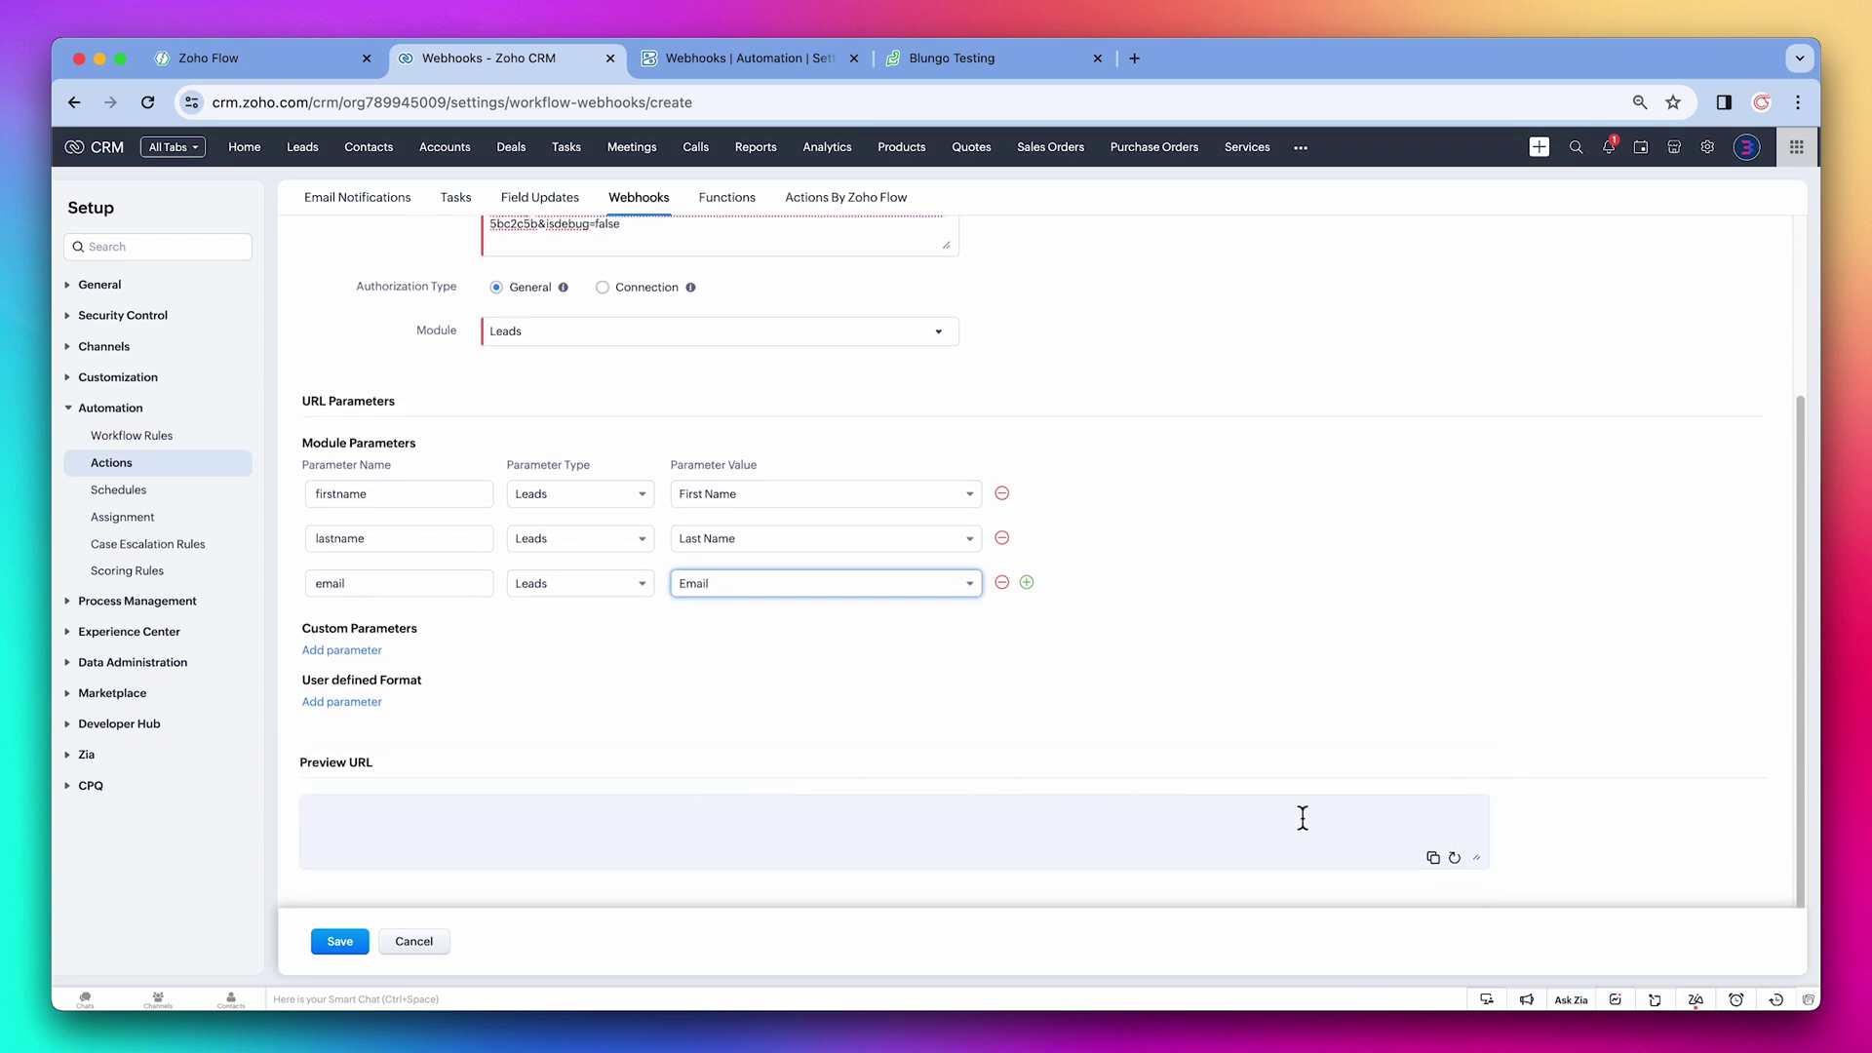
{"action": "left_click", "coordinate": [1456, 858]}
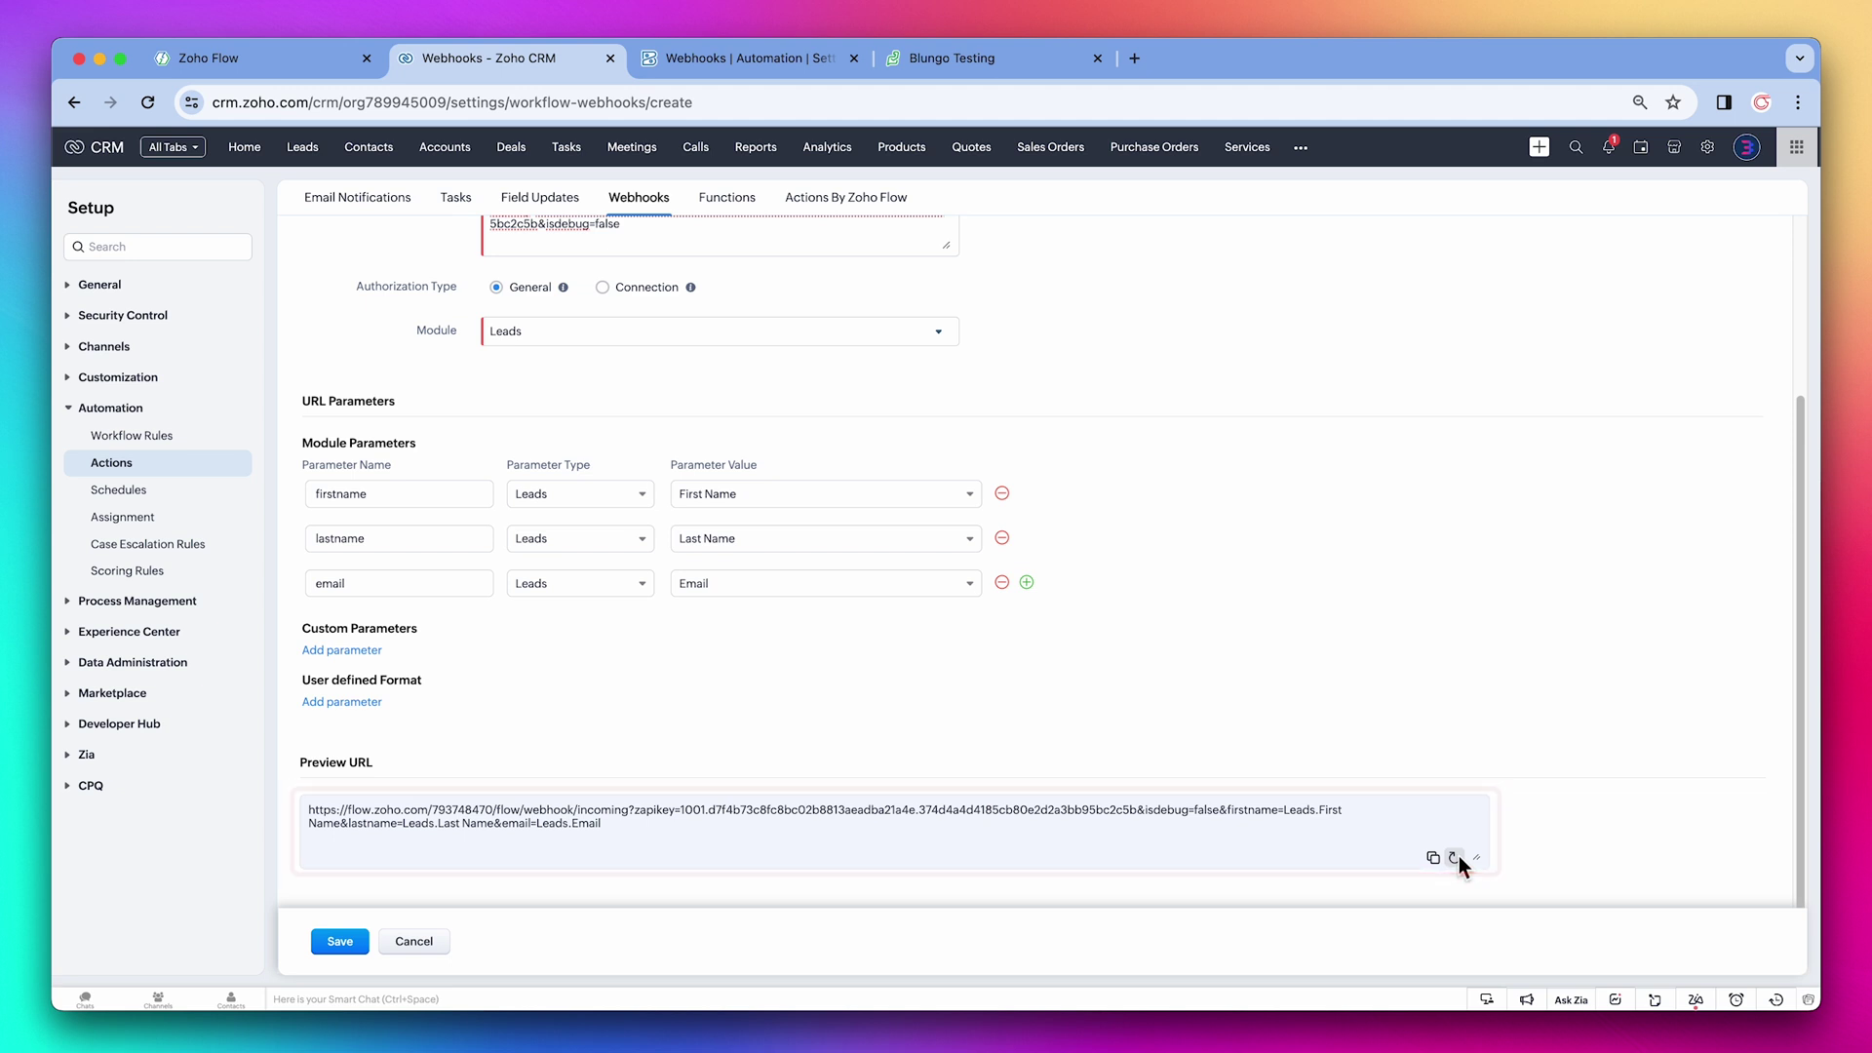
{"action": "left_click", "coordinate": [1433, 858]}
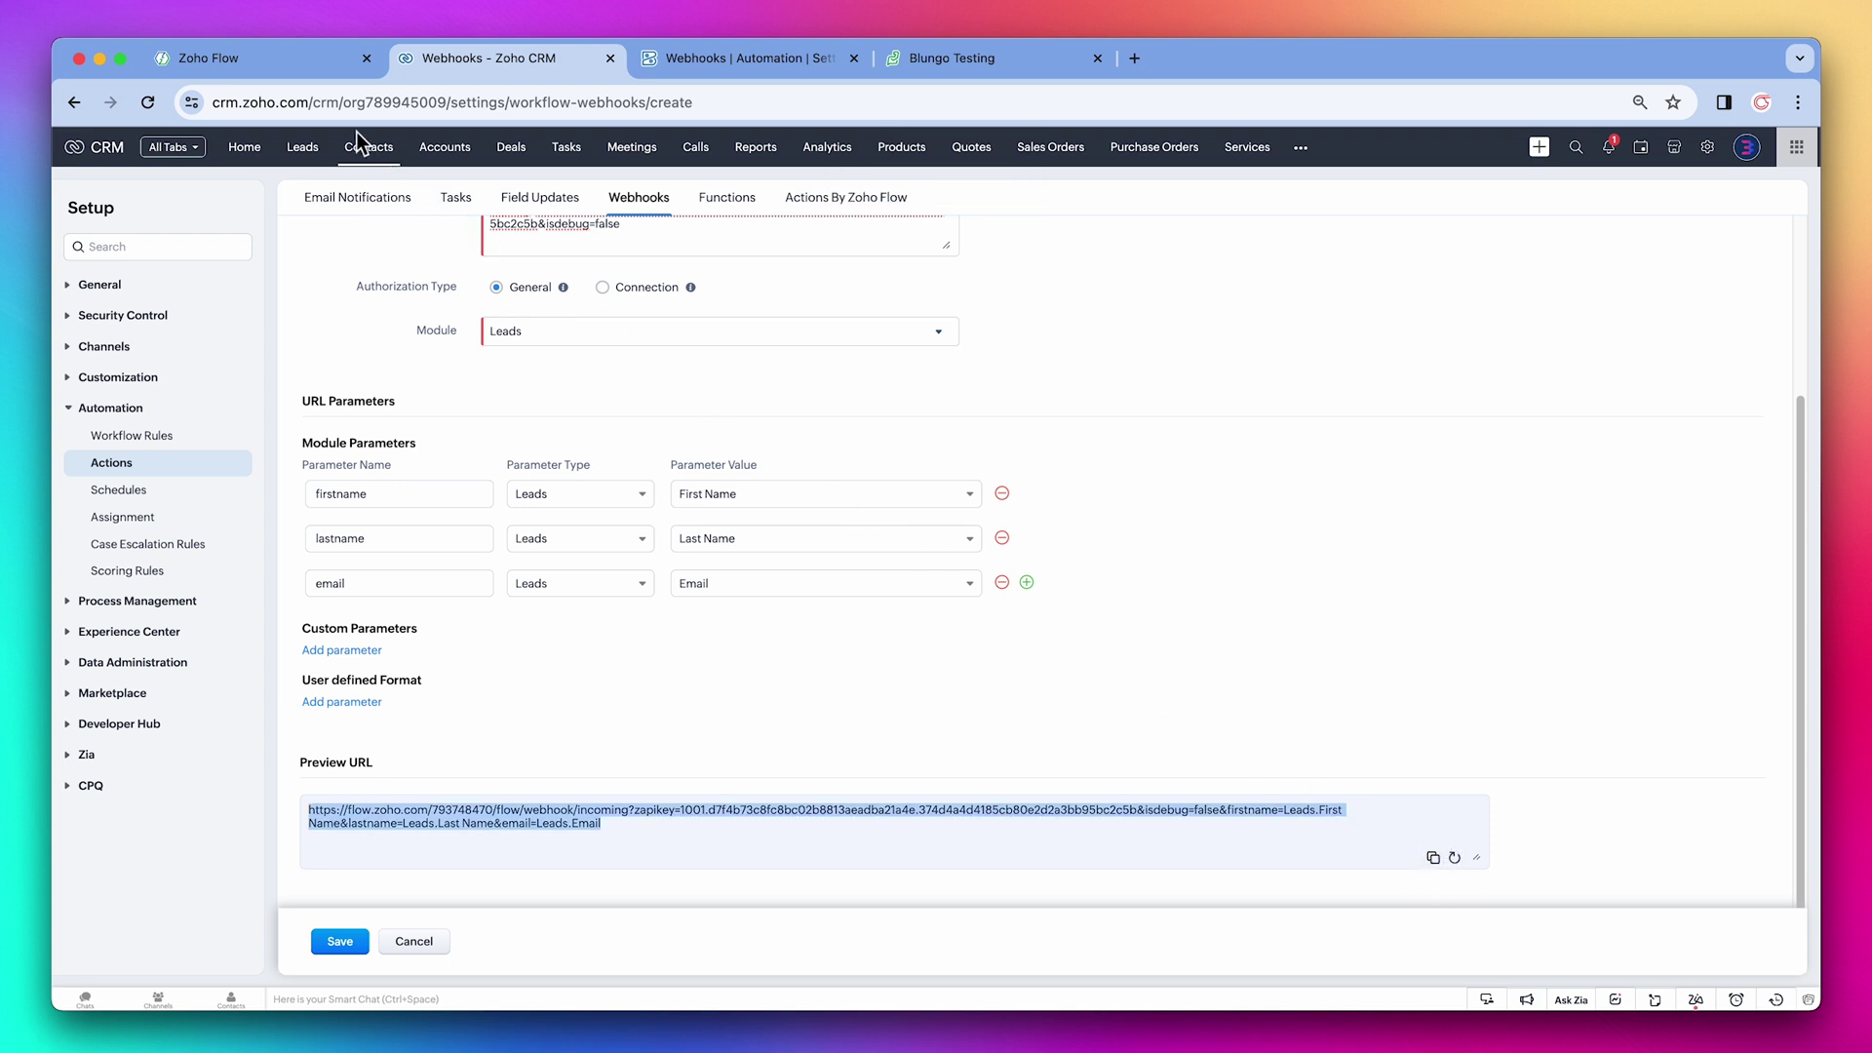
{"action": "left_click", "coordinate": [304, 70]}
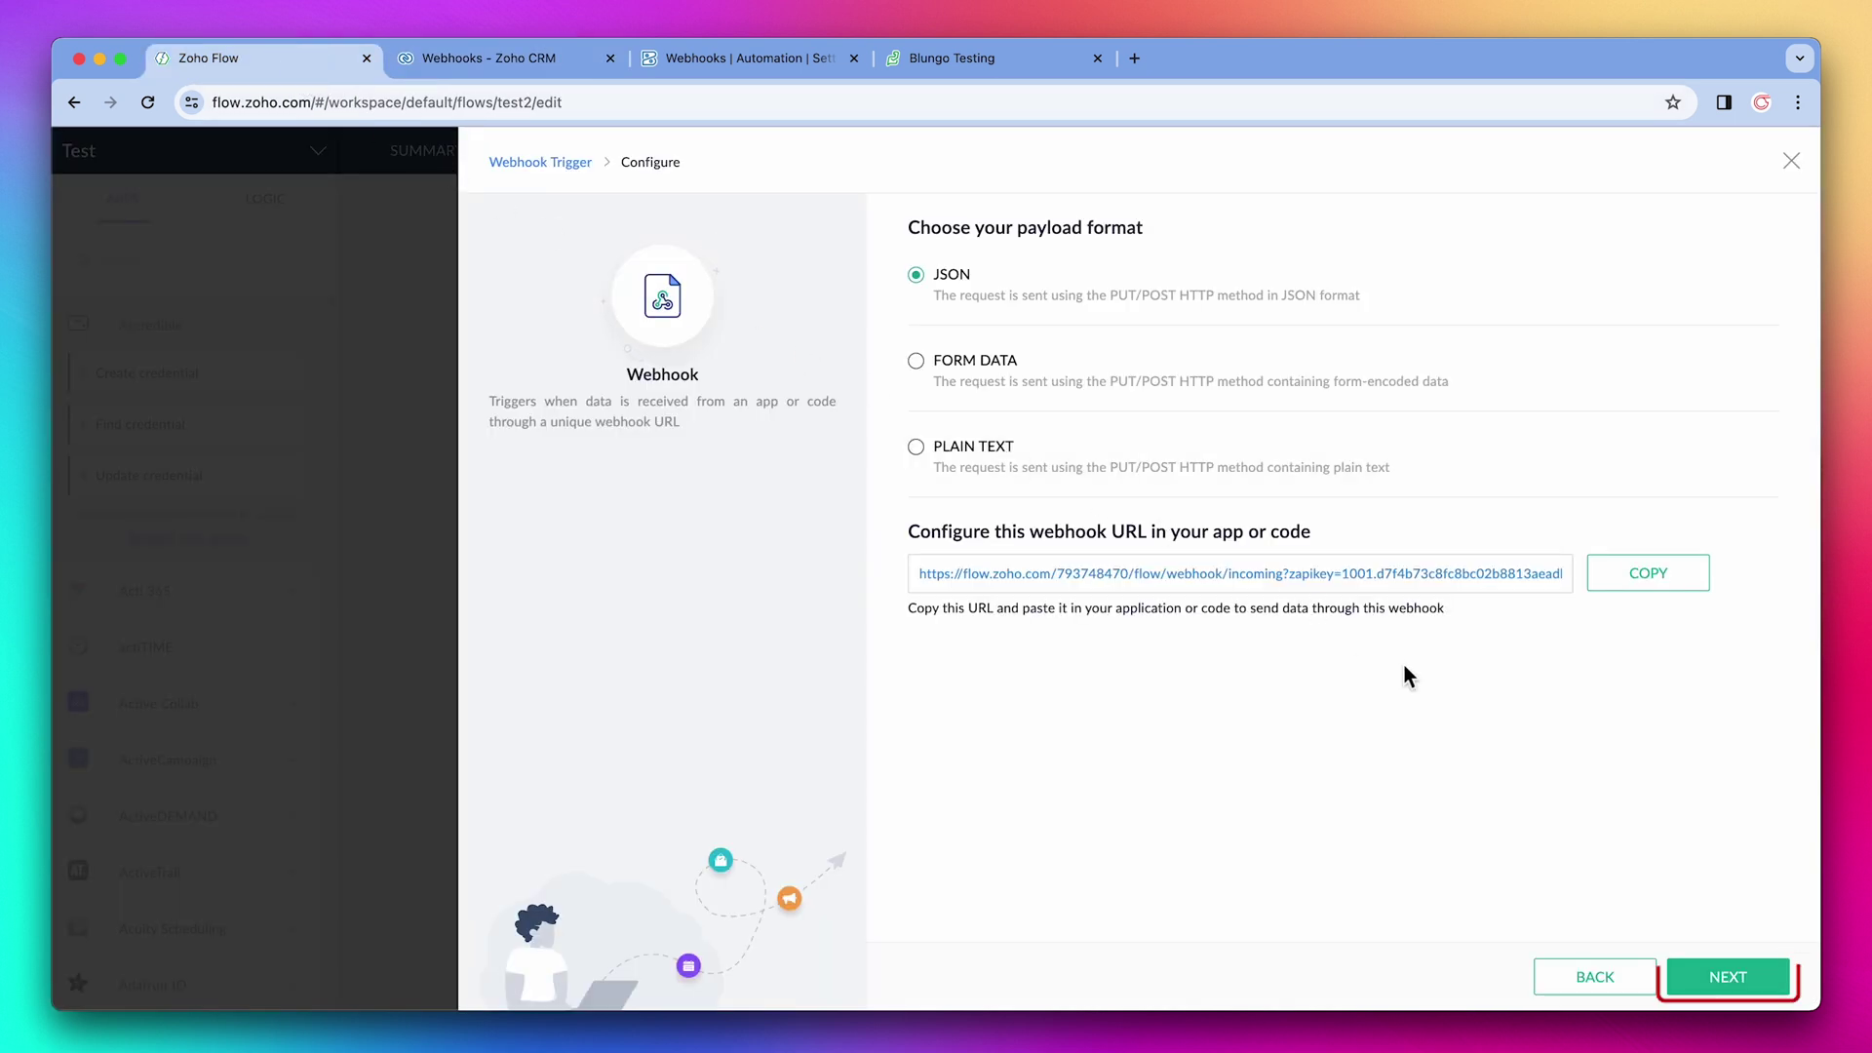
Advance to the webhook test page and start listening for incoming test data
{"action": "left_click", "coordinate": [1688, 971]}
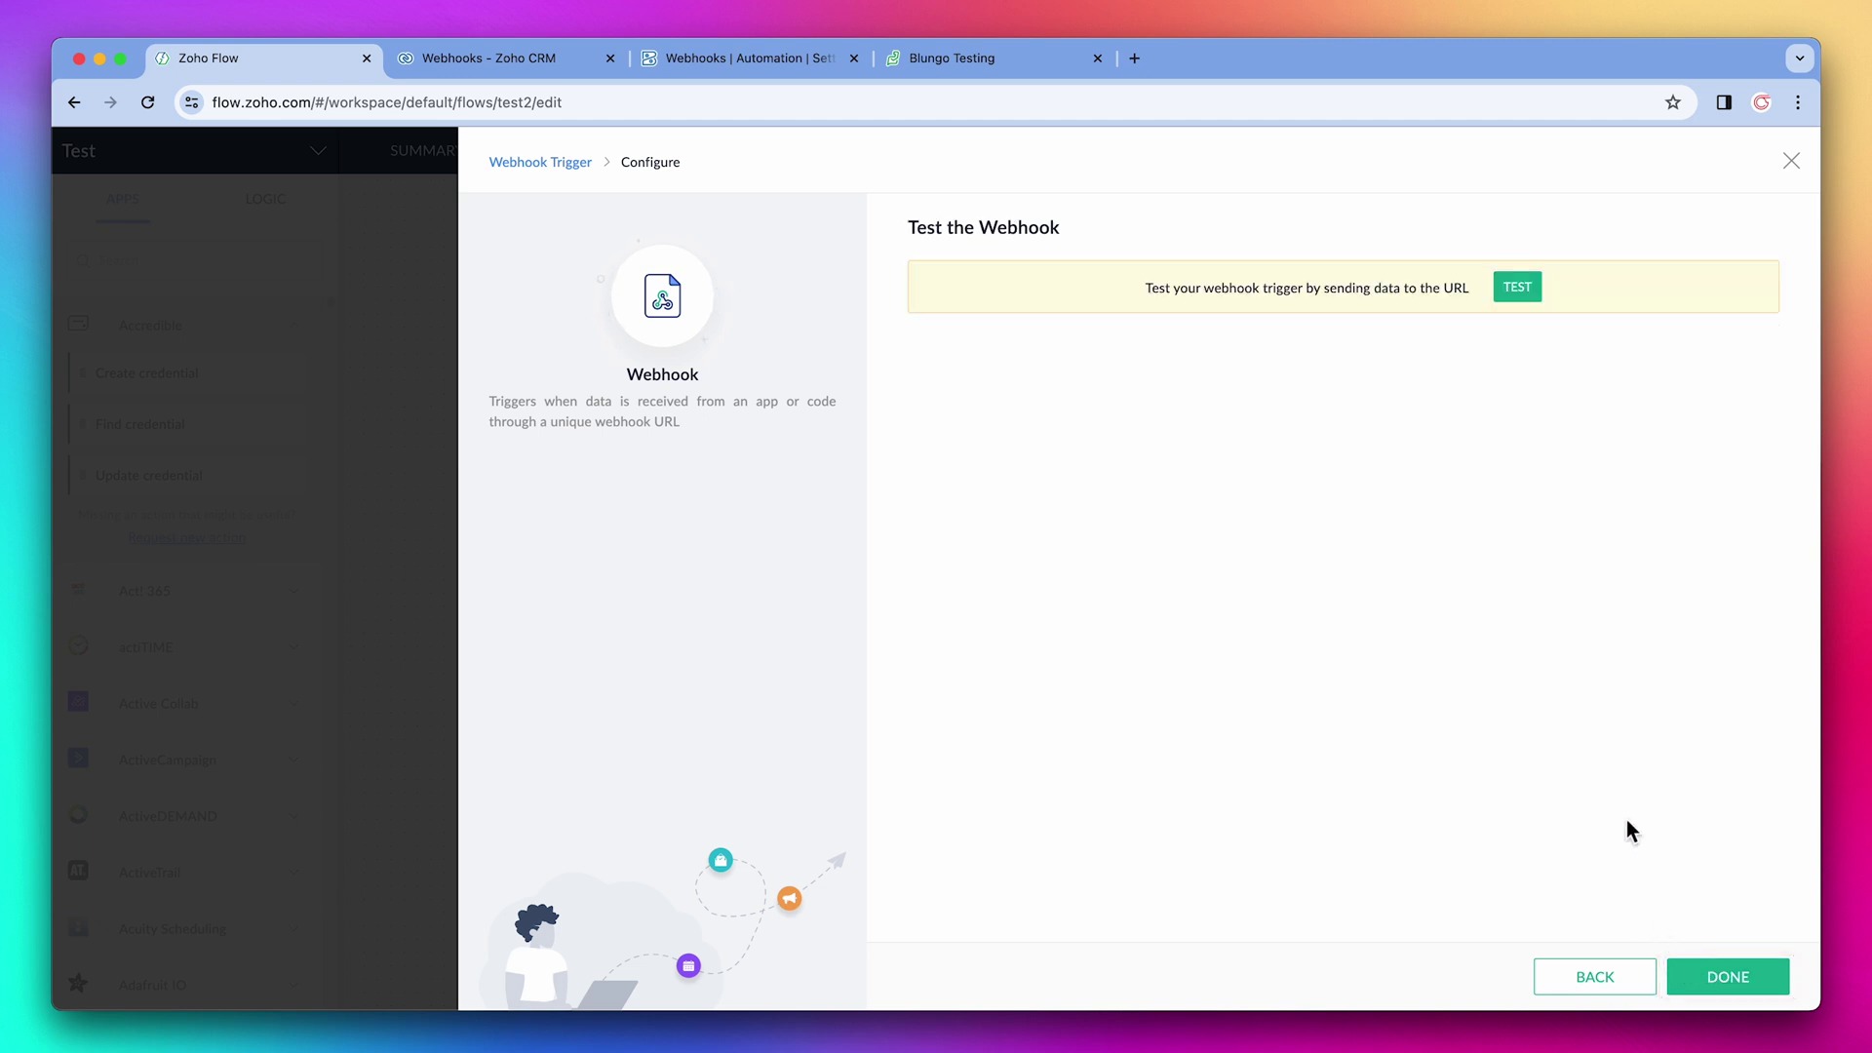
{"action": "left_click", "coordinate": [1526, 290]}
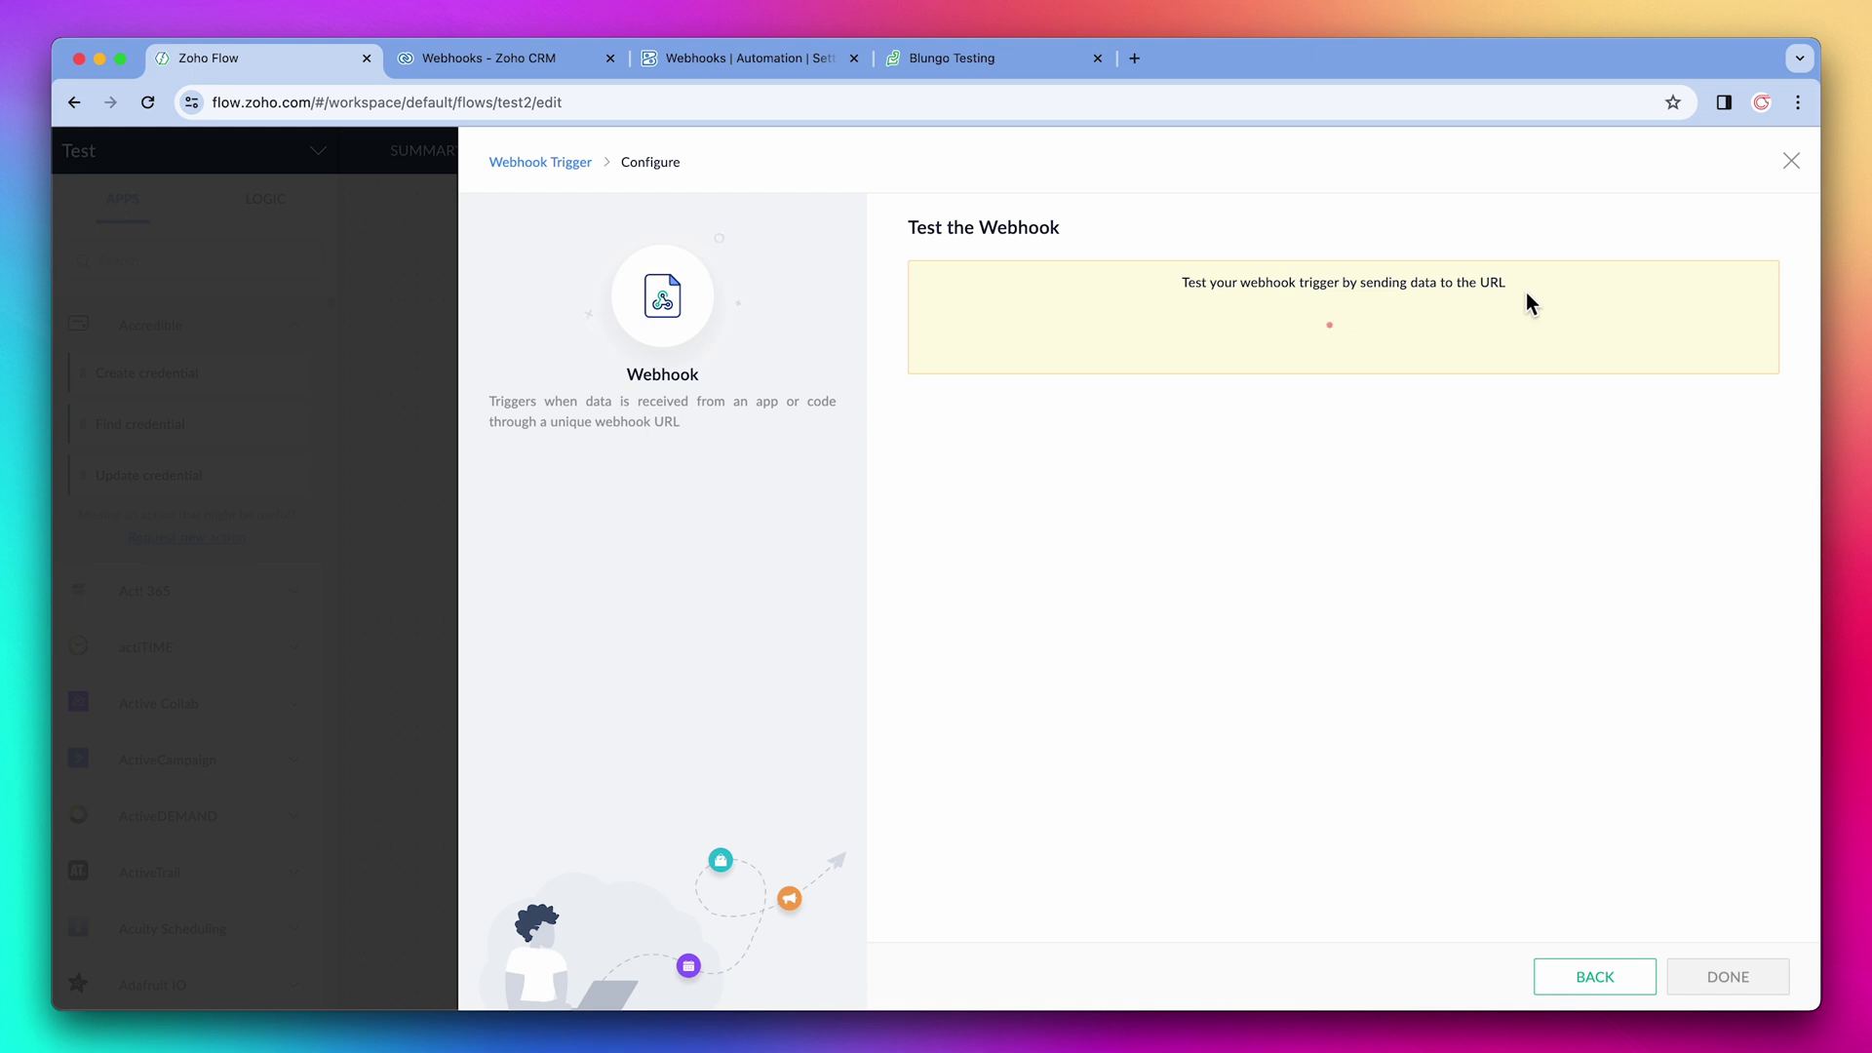
{"action": "left_click", "coordinate": [1135, 59]}
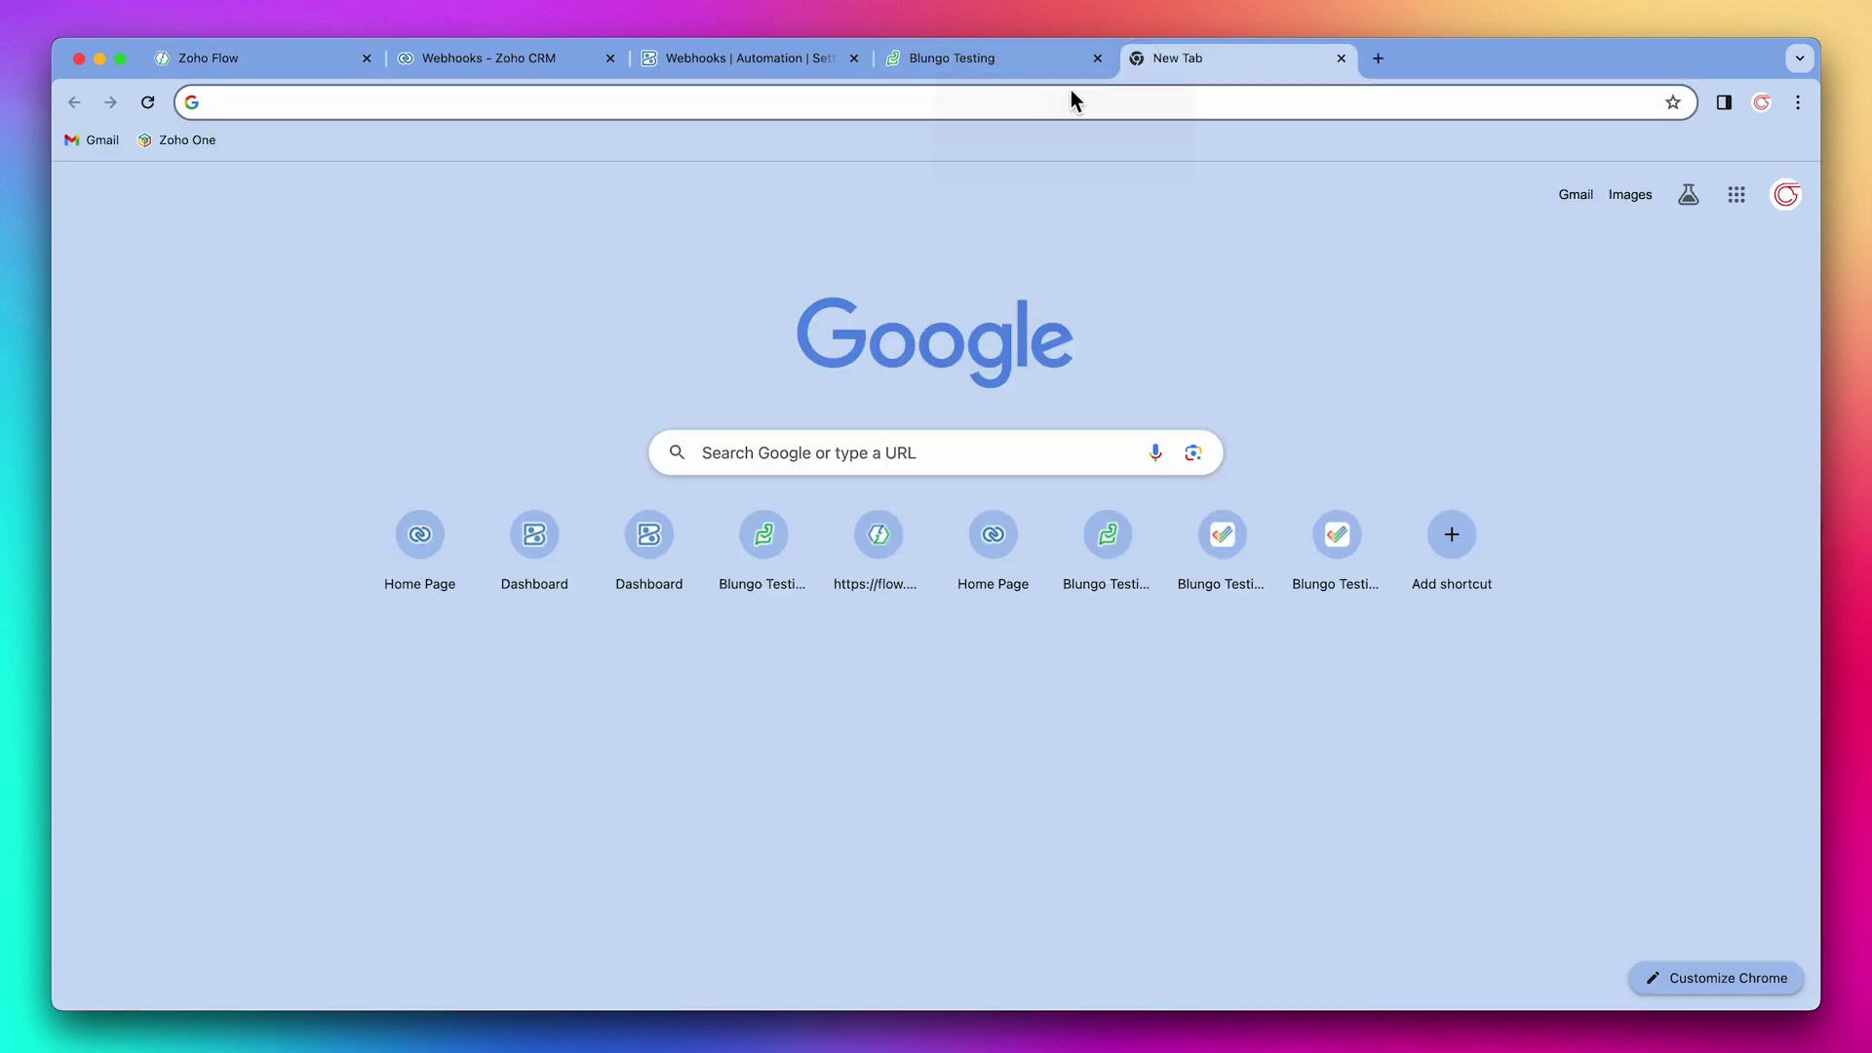
Load the copied preview URL in a new tab to send test lead data
{"action": "right_click", "coordinate": [1034, 103]}
{"action": "left_click", "coordinate": [1078, 224]}
{"action": "key", "text": "Return"}
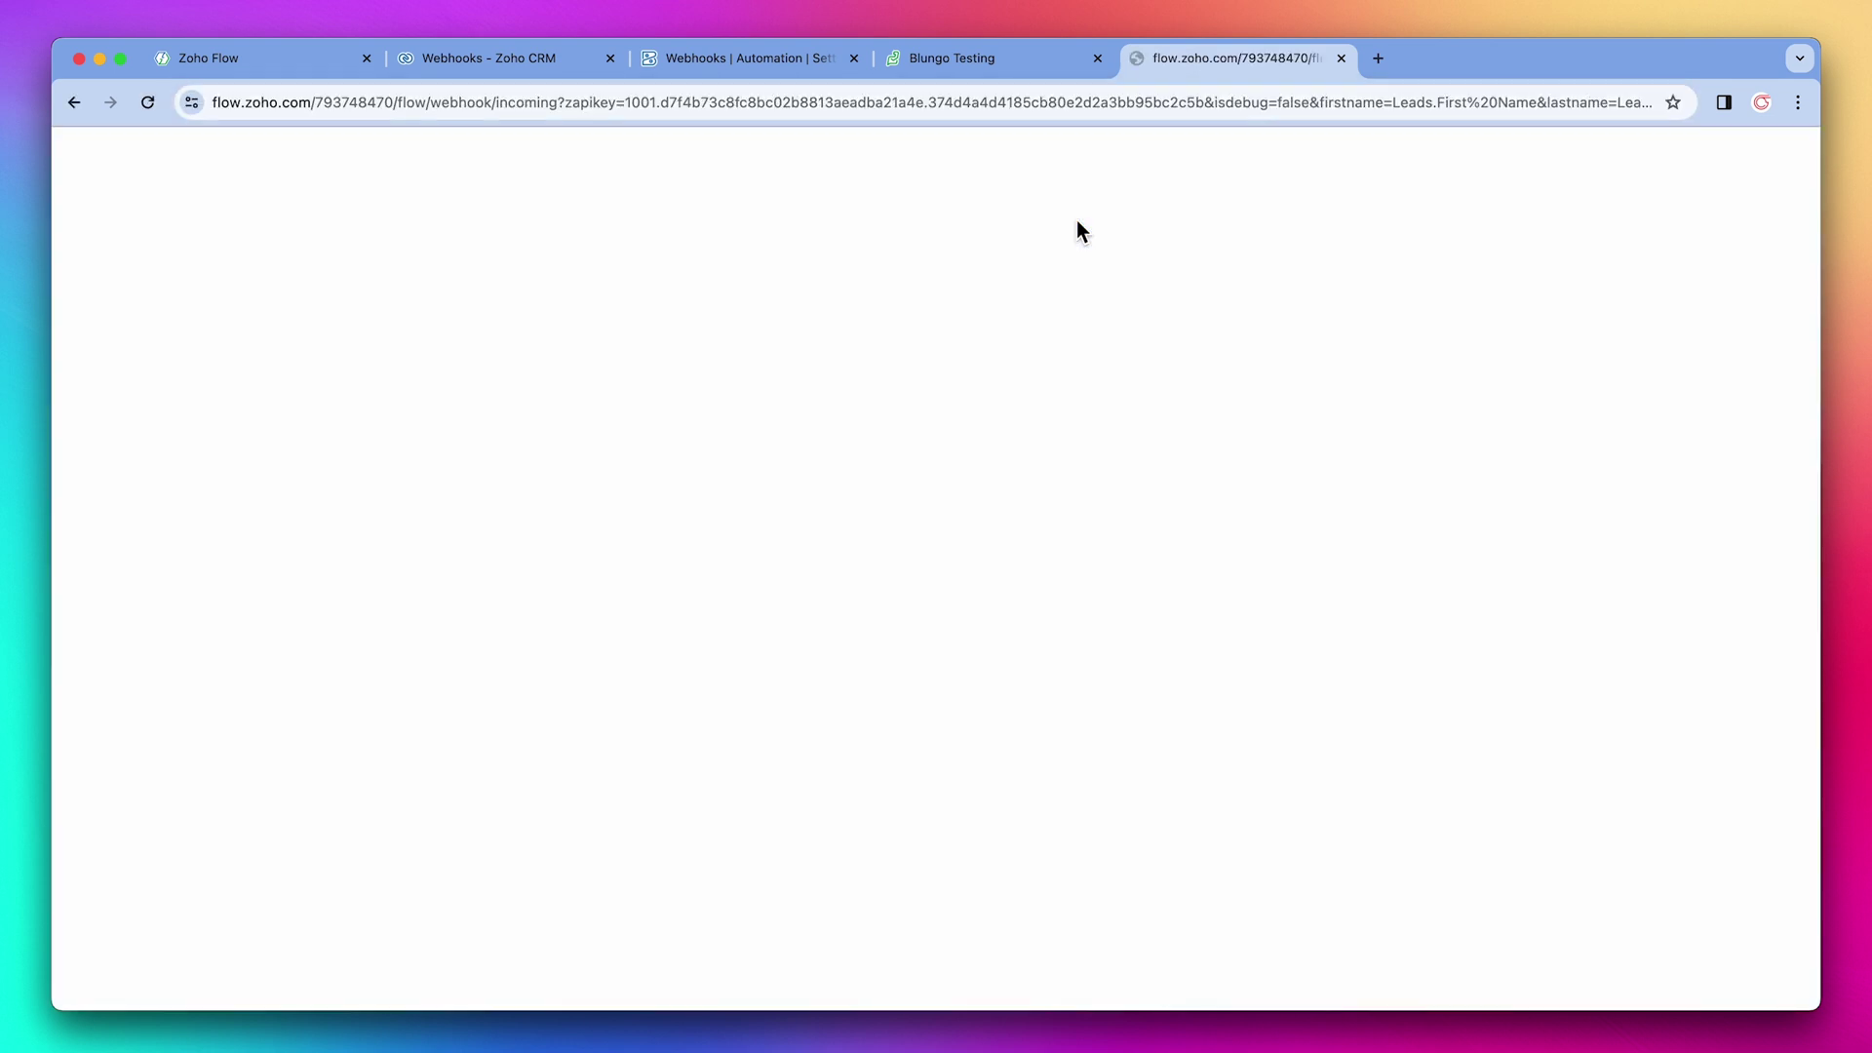
{"action": "left_click", "coordinate": [330, 64]}
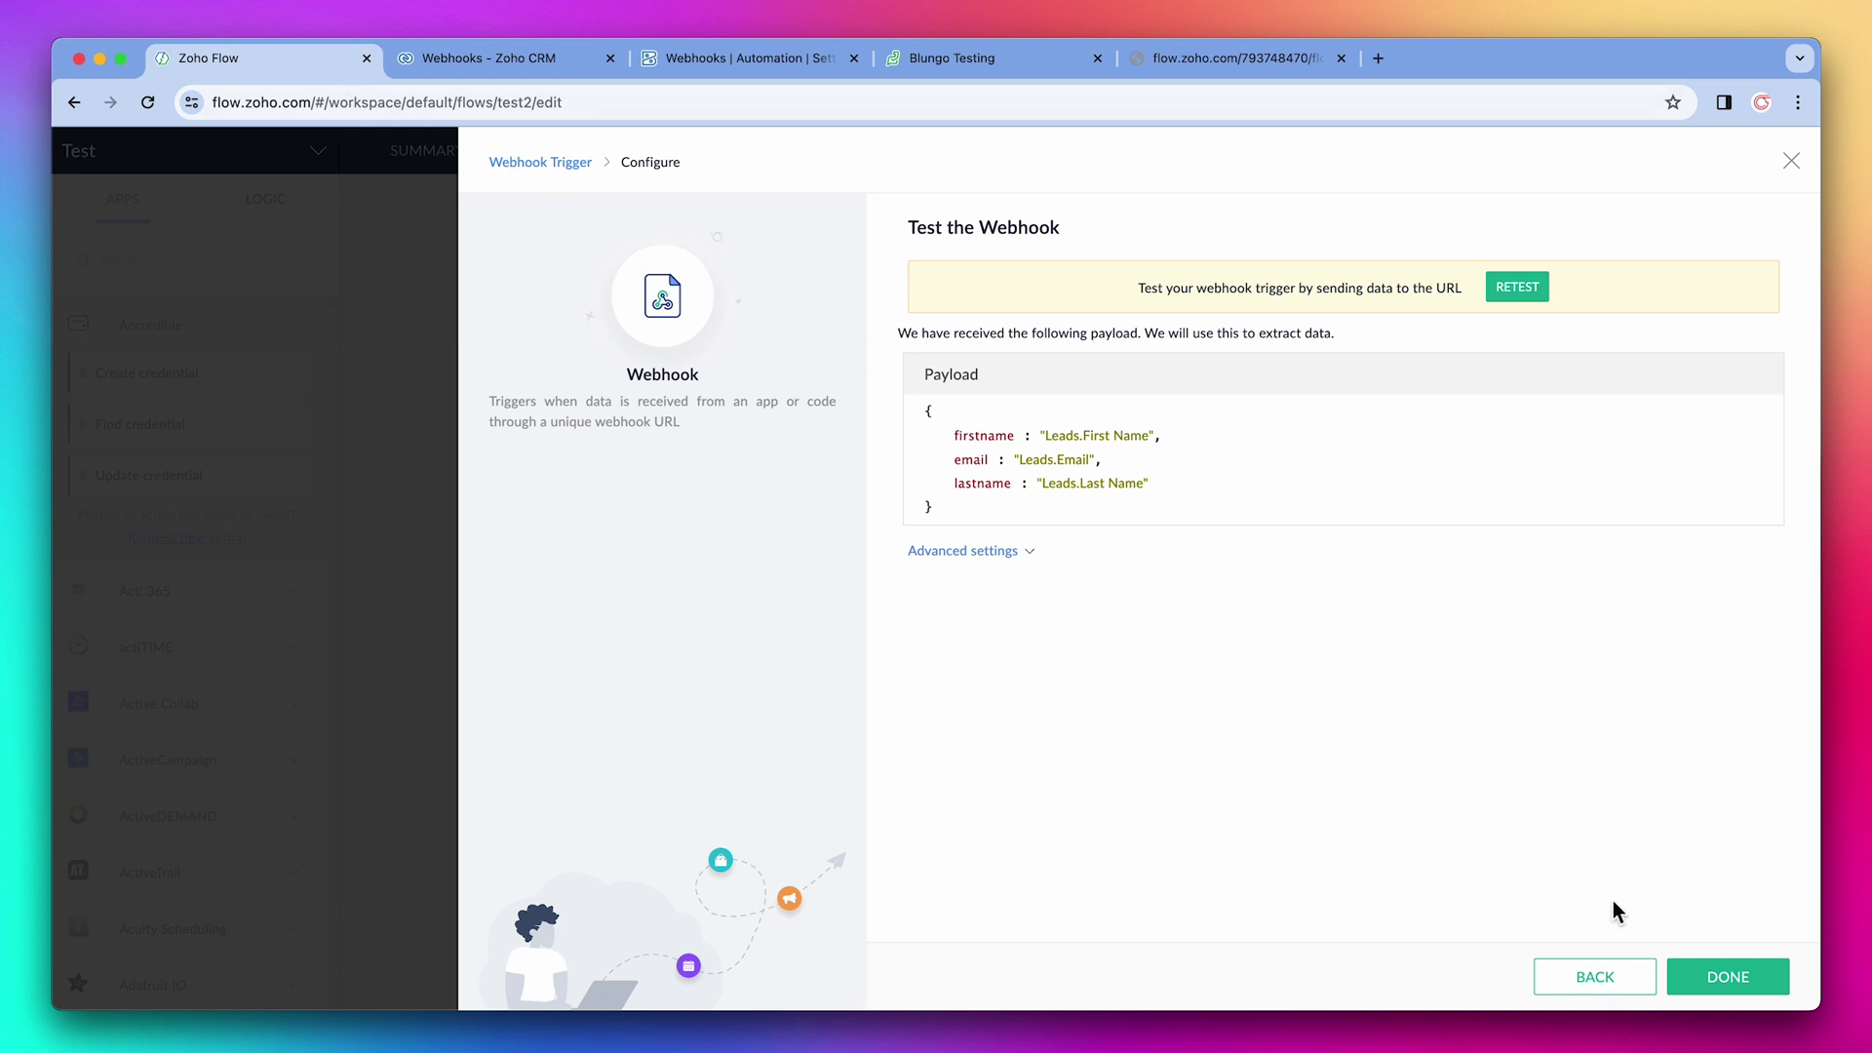
Accept the received firstname, email and lastname payload to complete the Webhook trigger
{"action": "left_click", "coordinate": [1687, 975]}
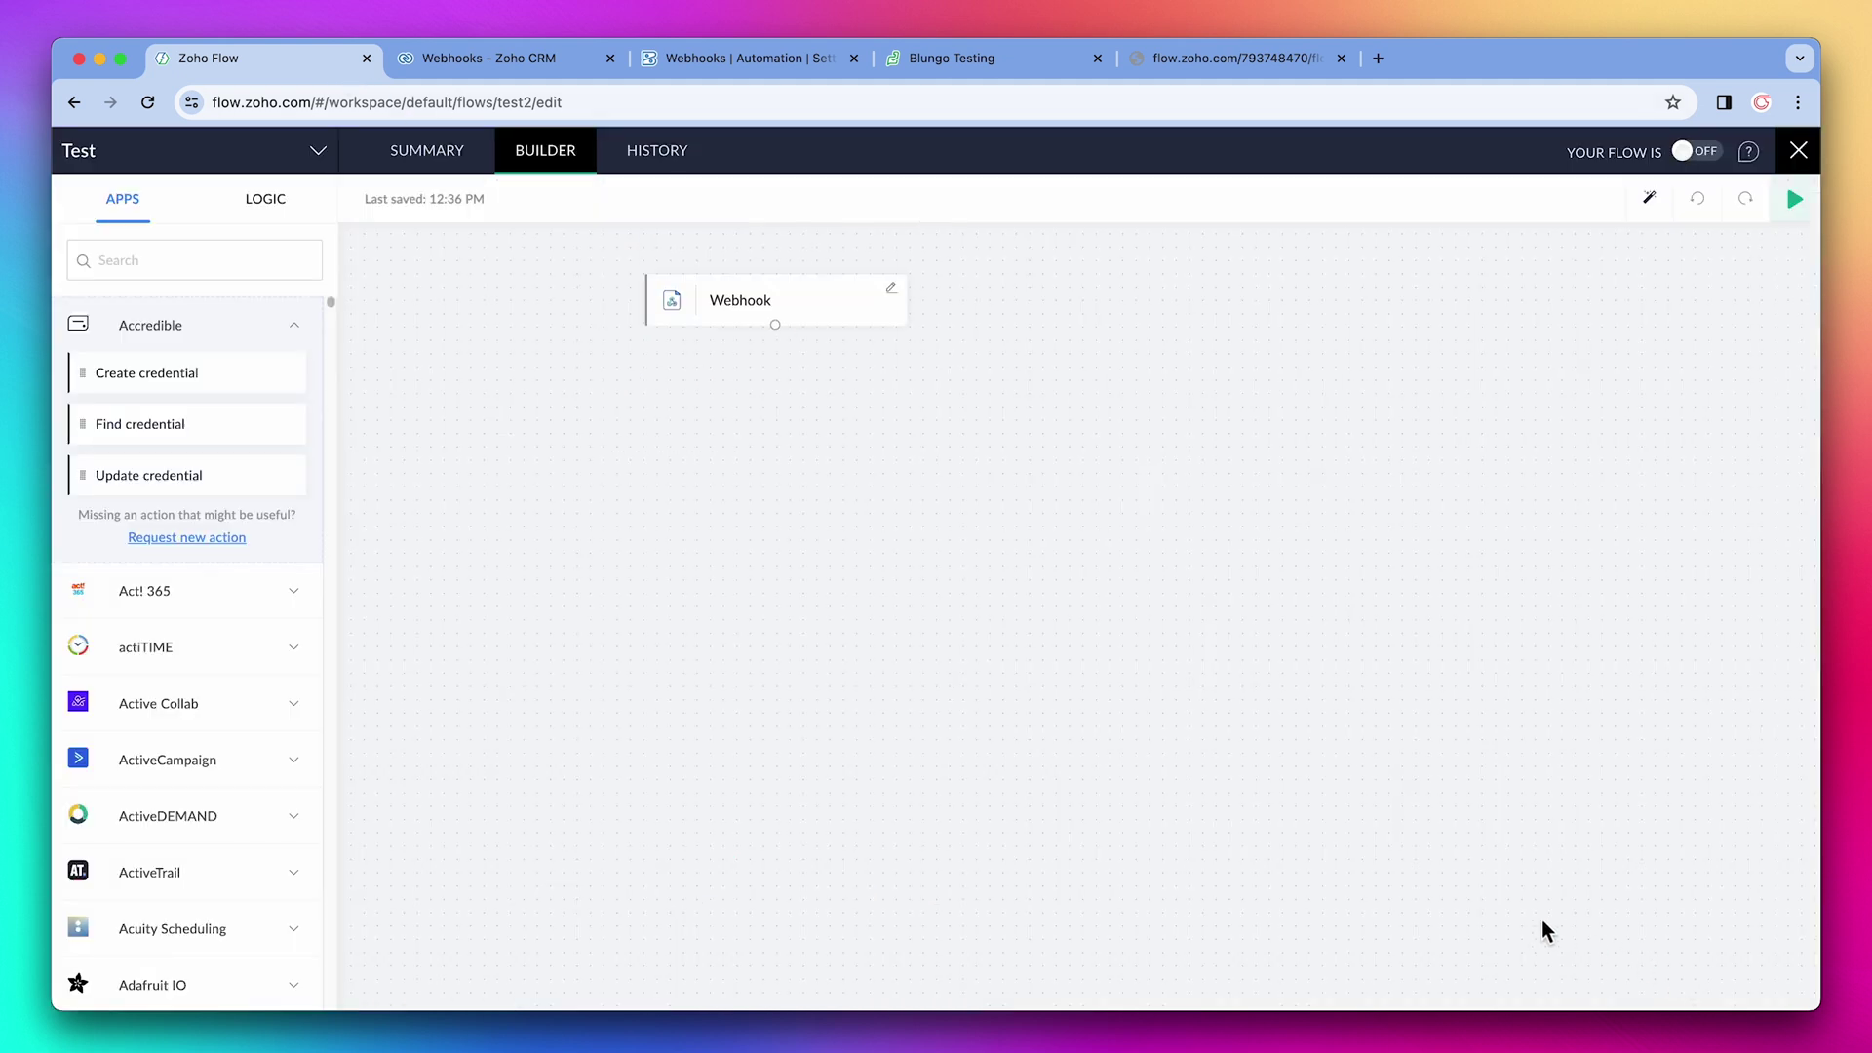
Add a Zoho Sheet Create row step below the Webhook using the Zoho One Users spreadsheet
{"action": "left_click", "coordinate": [277, 271]}
{"action": "type", "text": "zoho sheet"}
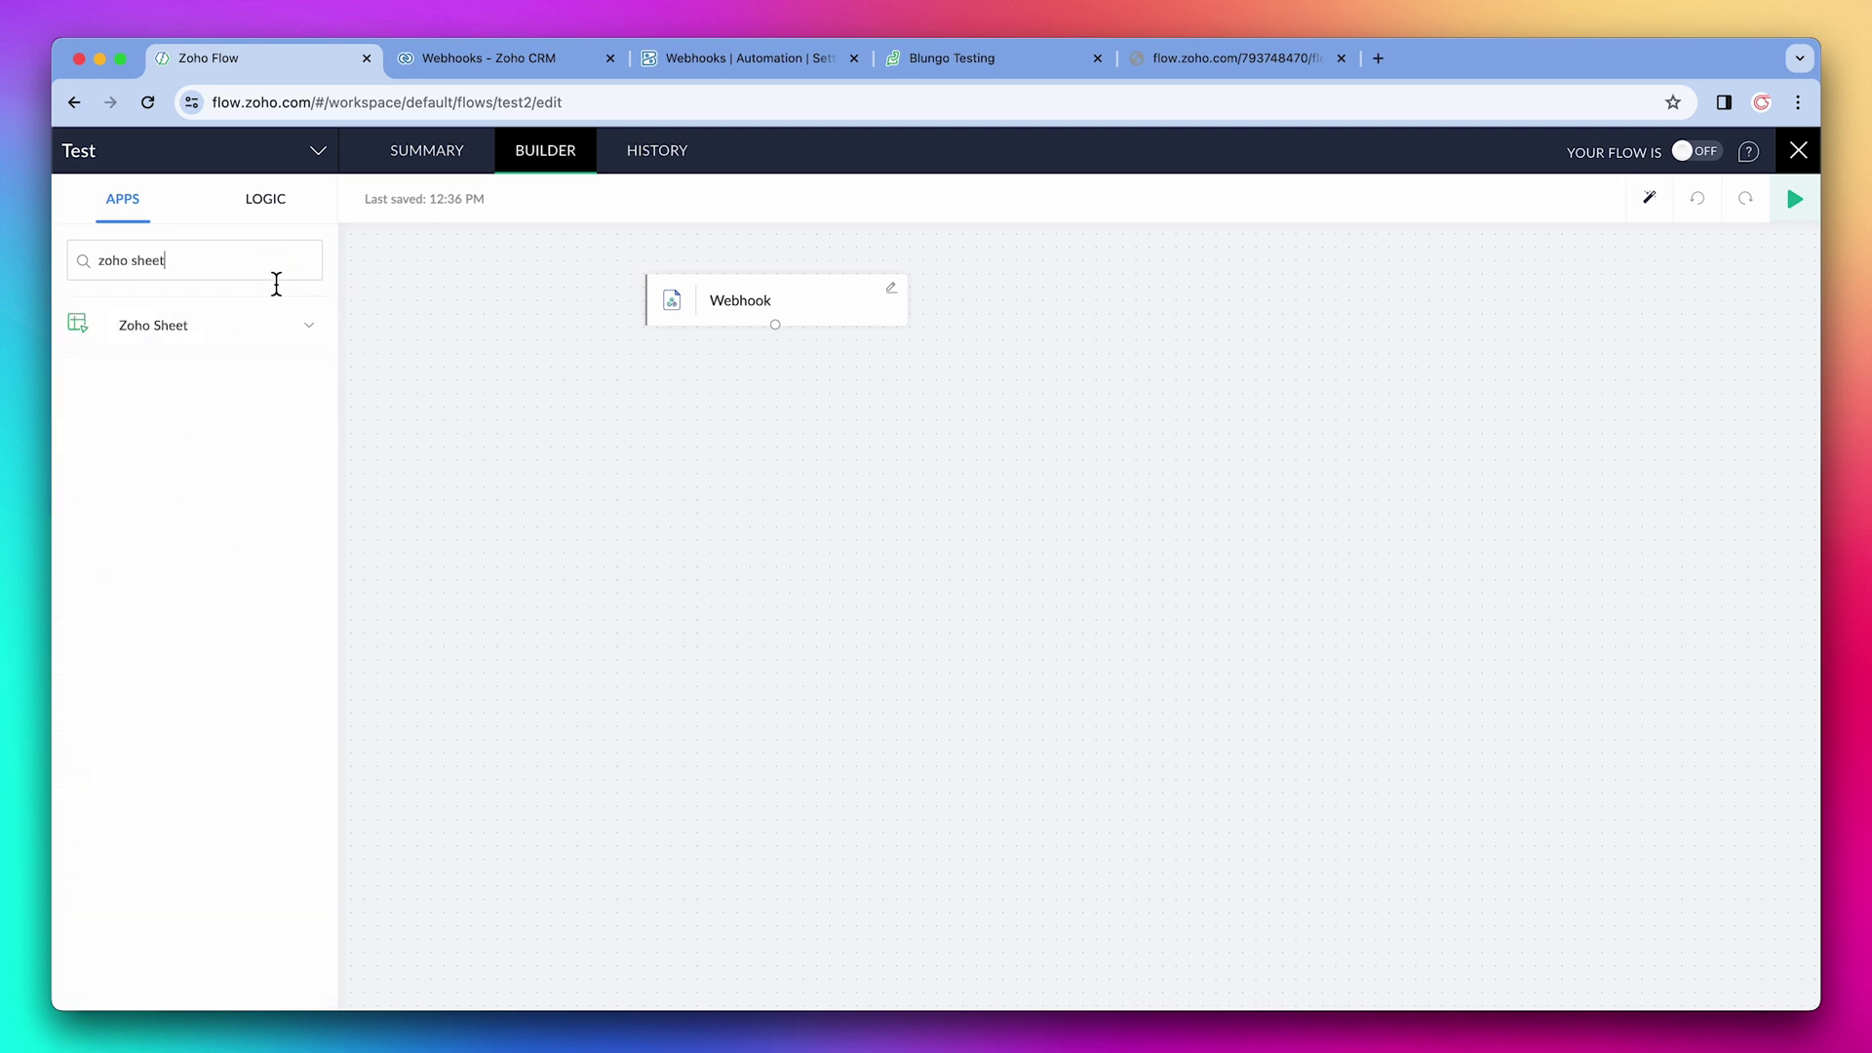
{"action": "left_click", "coordinate": [272, 326]}
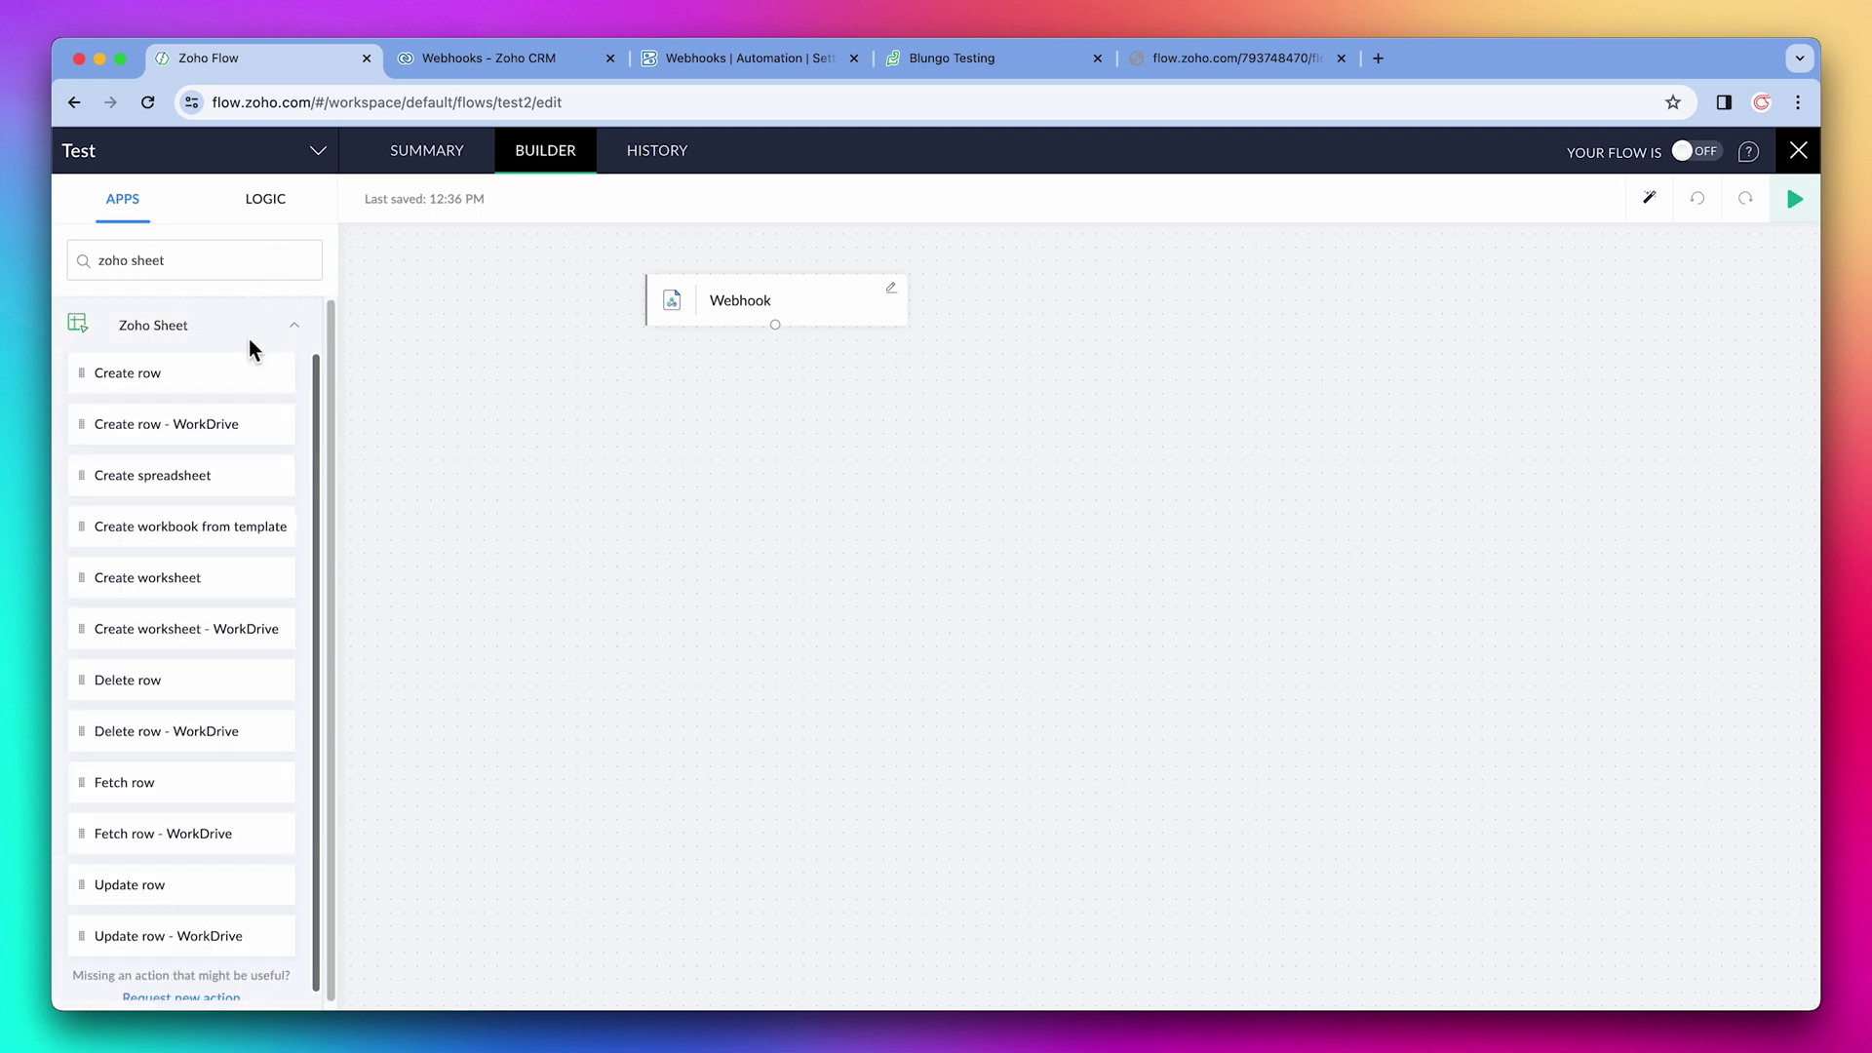
{"action": "left_click_drag", "start_coordinate": [221, 372], "coordinate": [781, 410]}
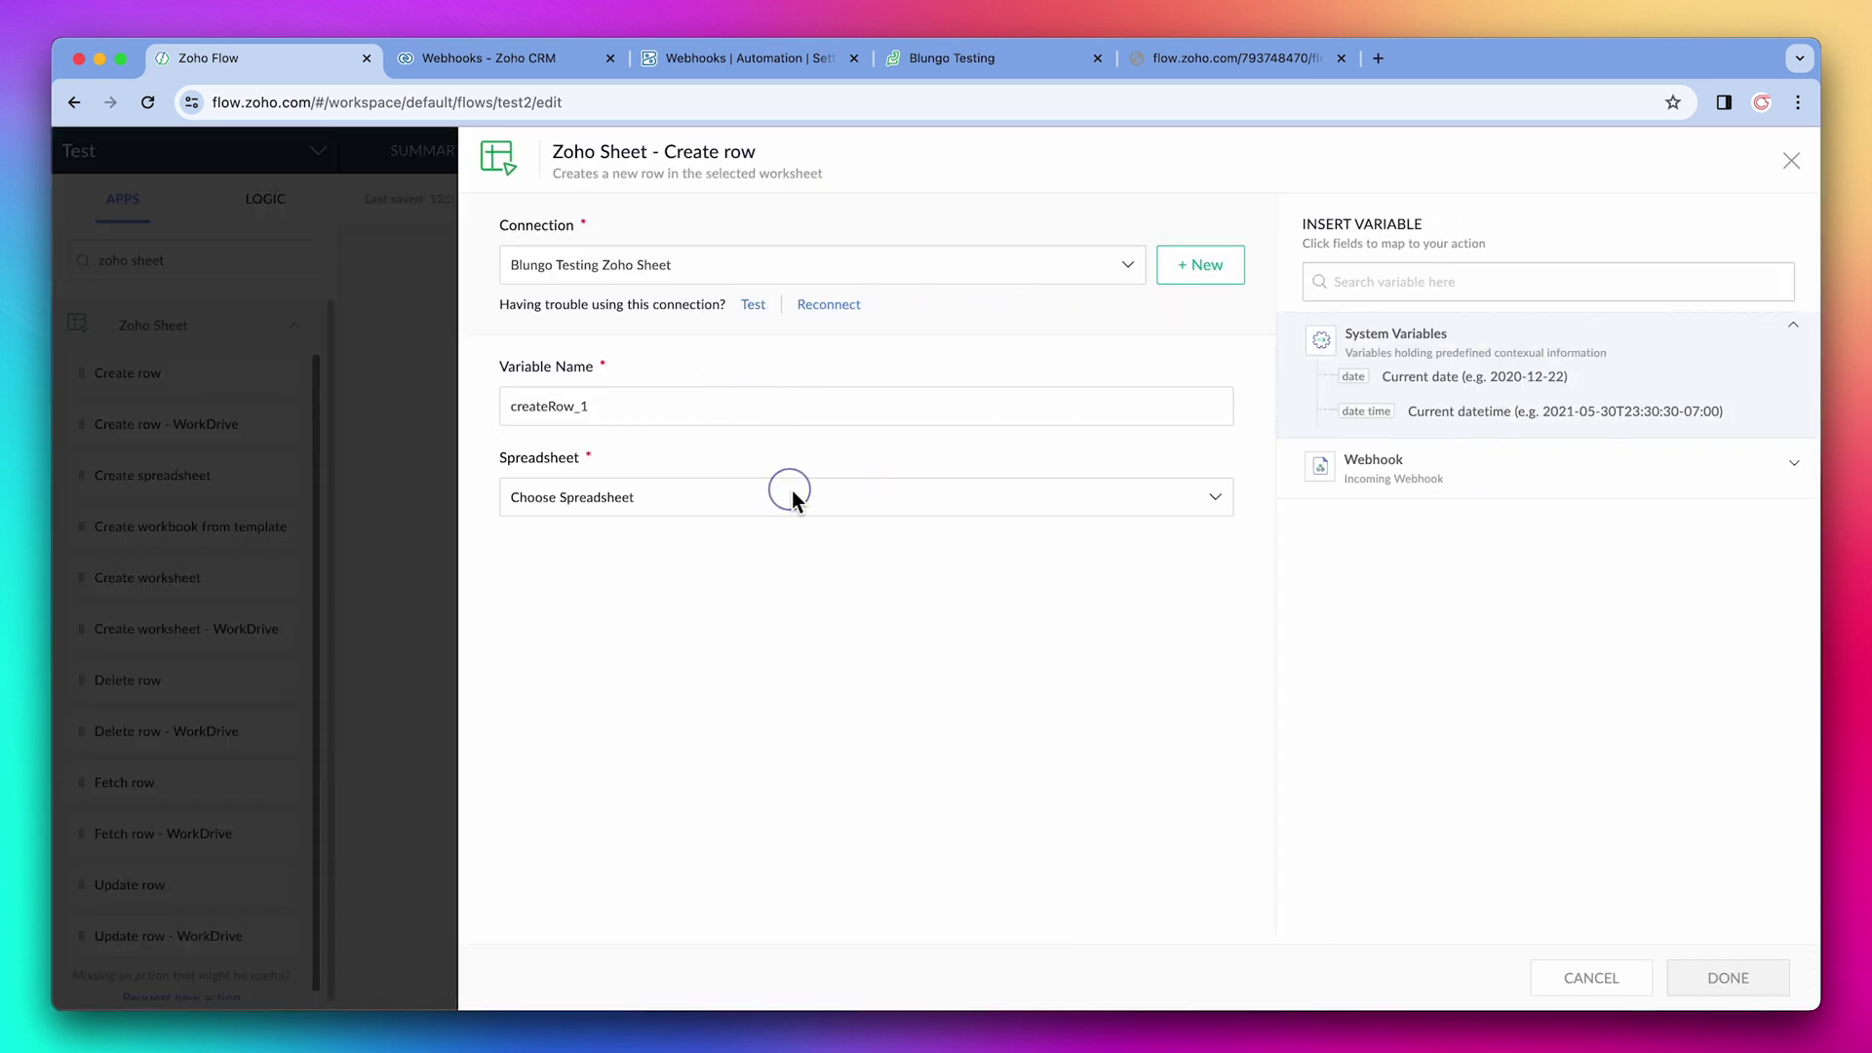
{"action": "left_click", "coordinate": [792, 492]}
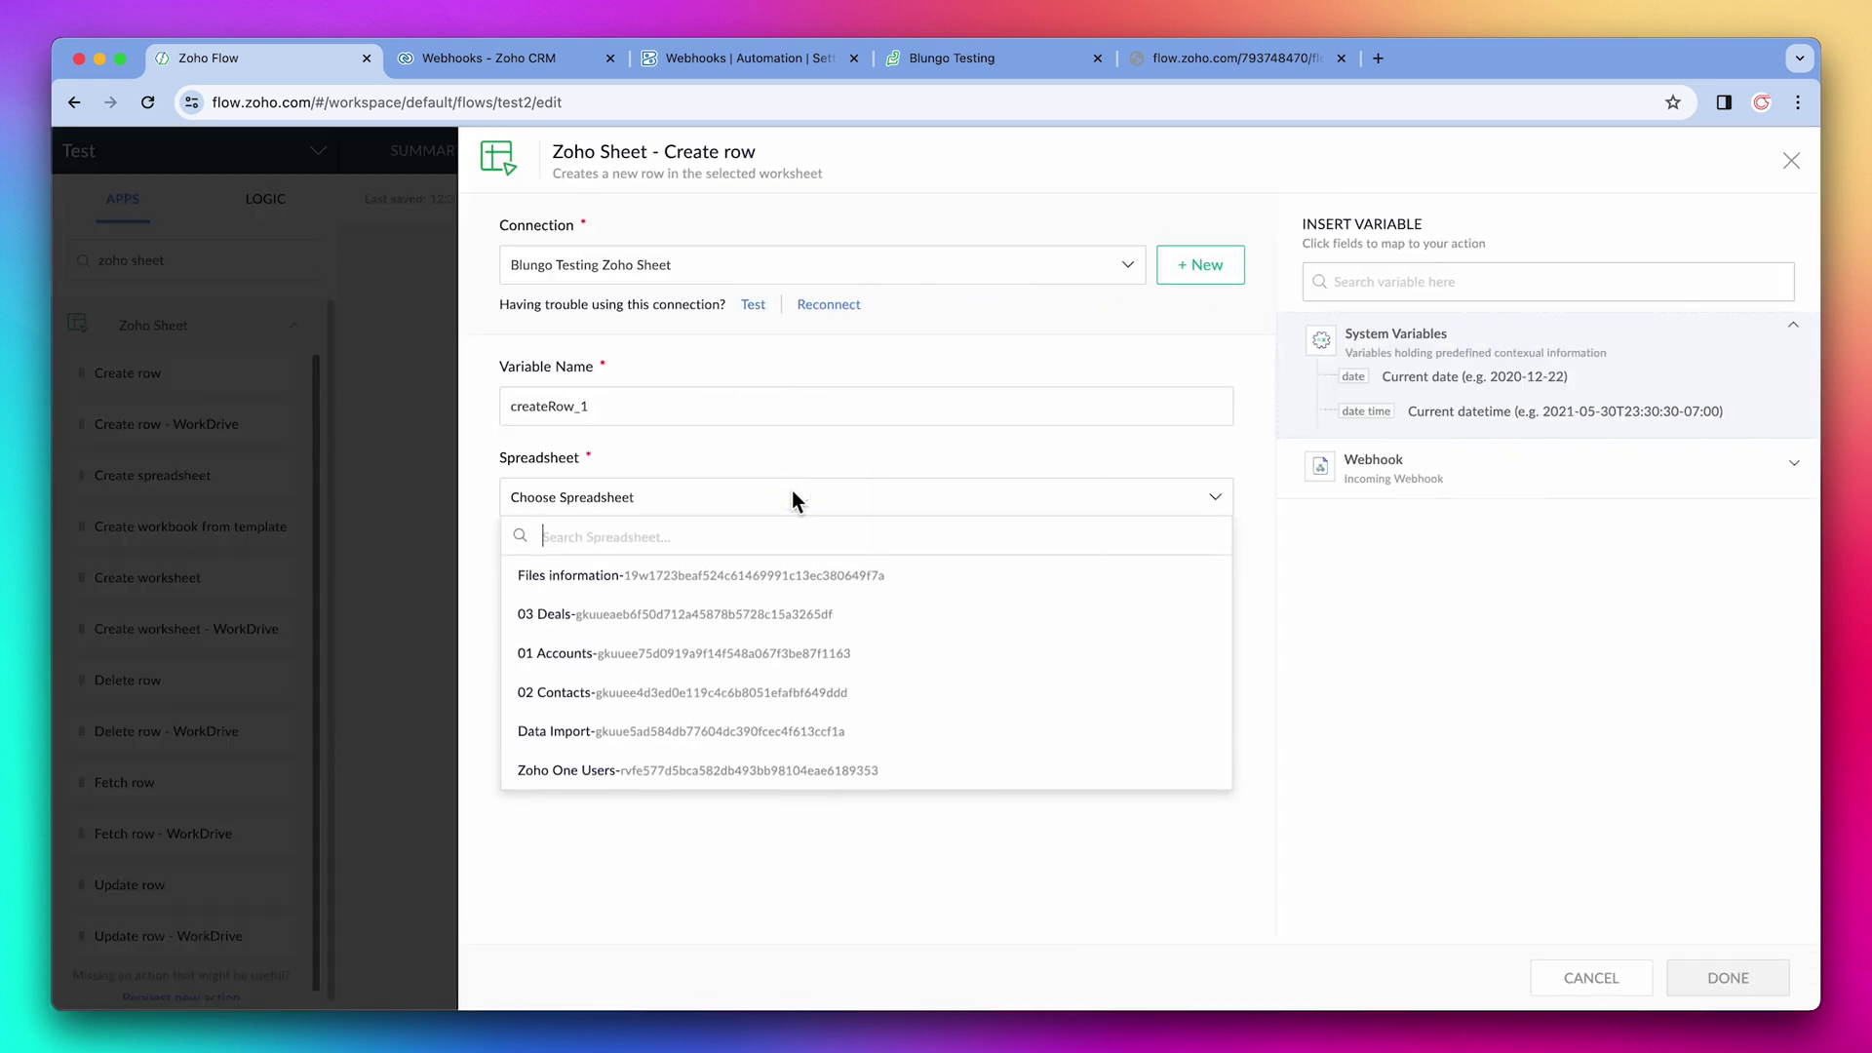
{"action": "left_click", "coordinate": [757, 770]}
Map payload Firstname, Lastname and Email into the Name, Last Name and Email fields
{"action": "scroll", "coordinate": [757, 770], "scroll_direction": "down", "scroll_amount": 2}
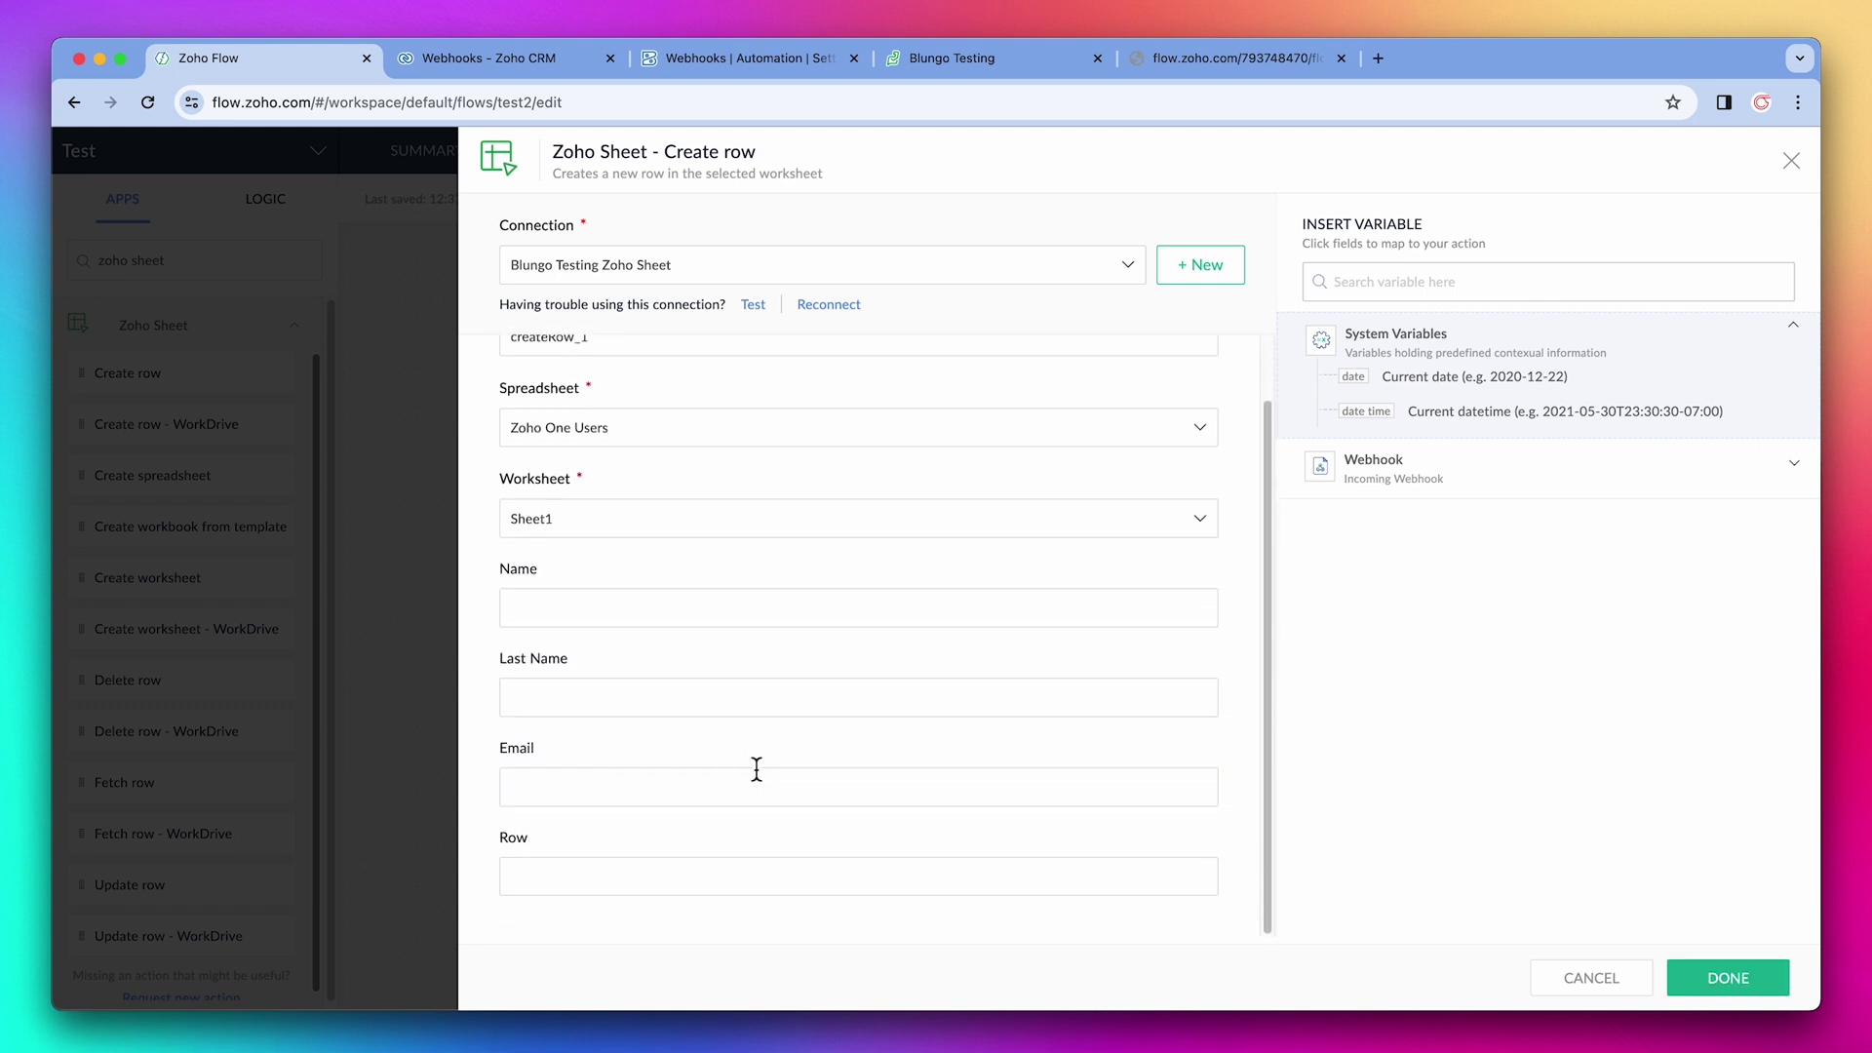
{"action": "left_click", "coordinate": [832, 625]}
{"action": "left_click", "coordinate": [1432, 482]}
{"action": "left_click", "coordinate": [1431, 562]}
{"action": "left_click", "coordinate": [1158, 687]}
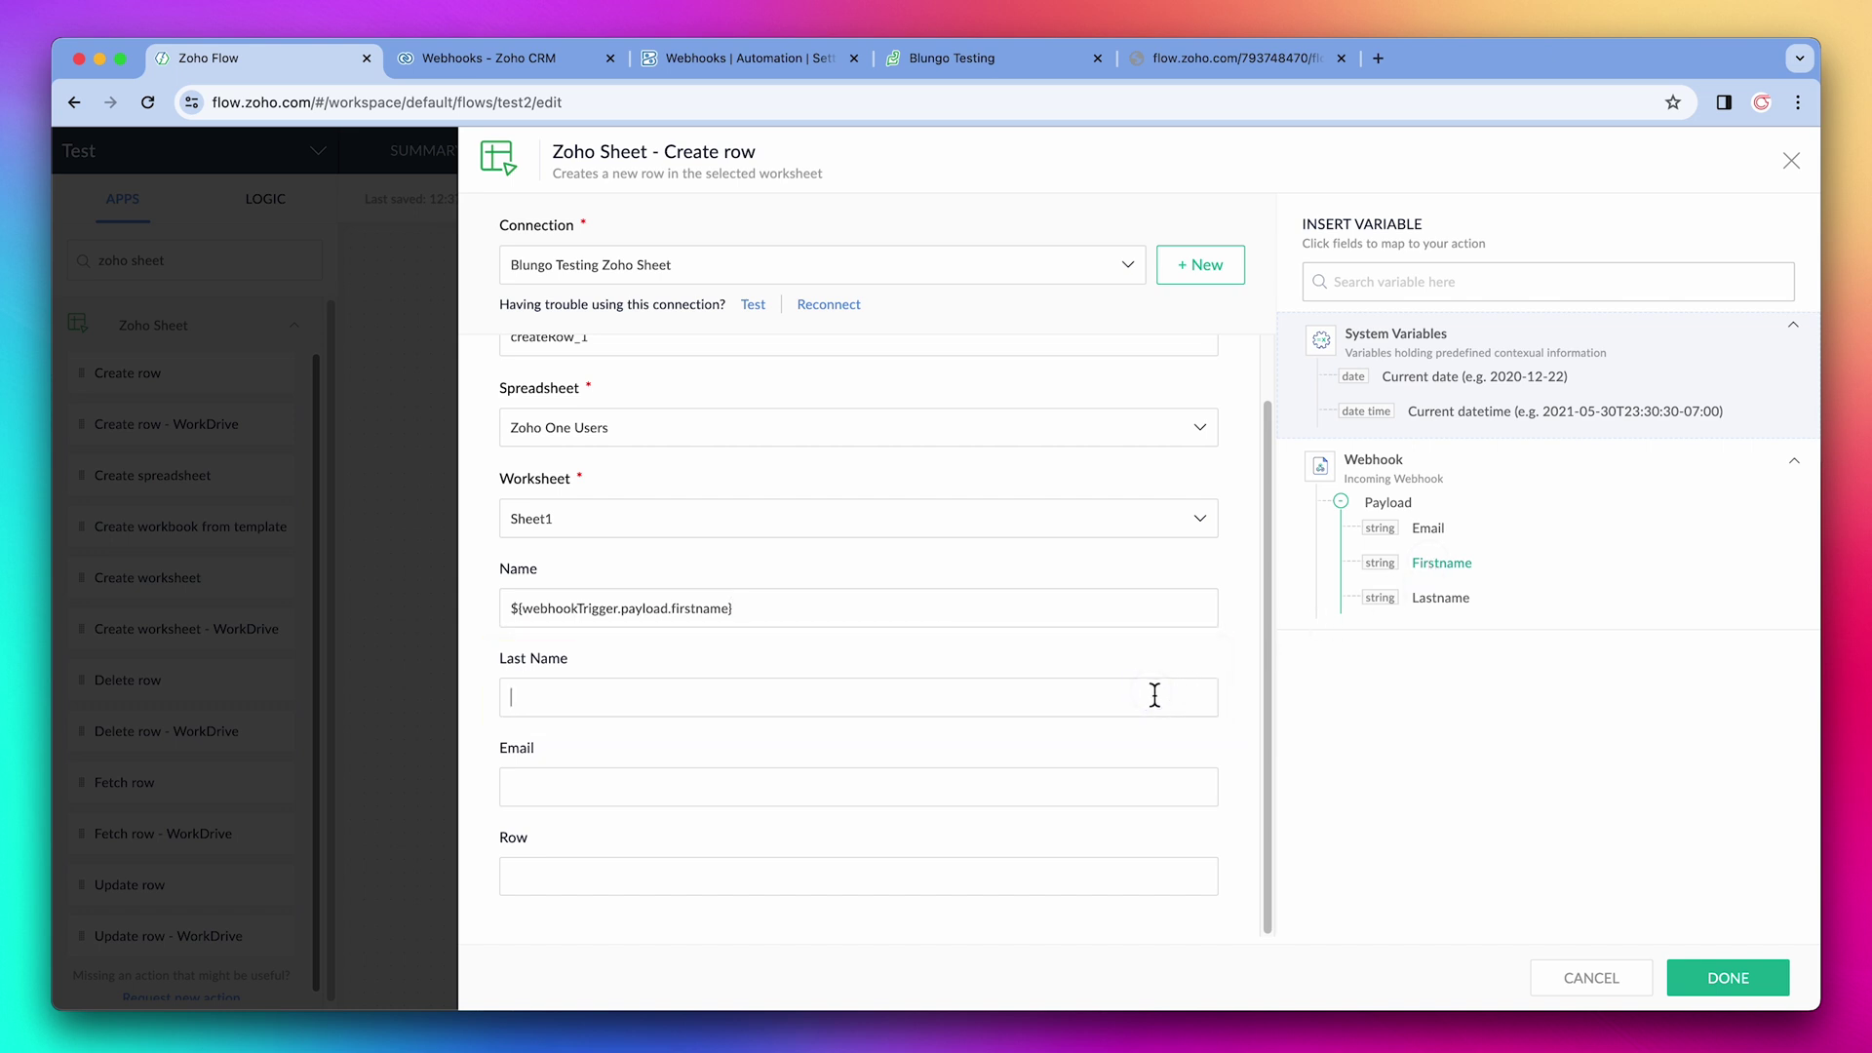
{"action": "left_click", "coordinate": [1440, 599]}
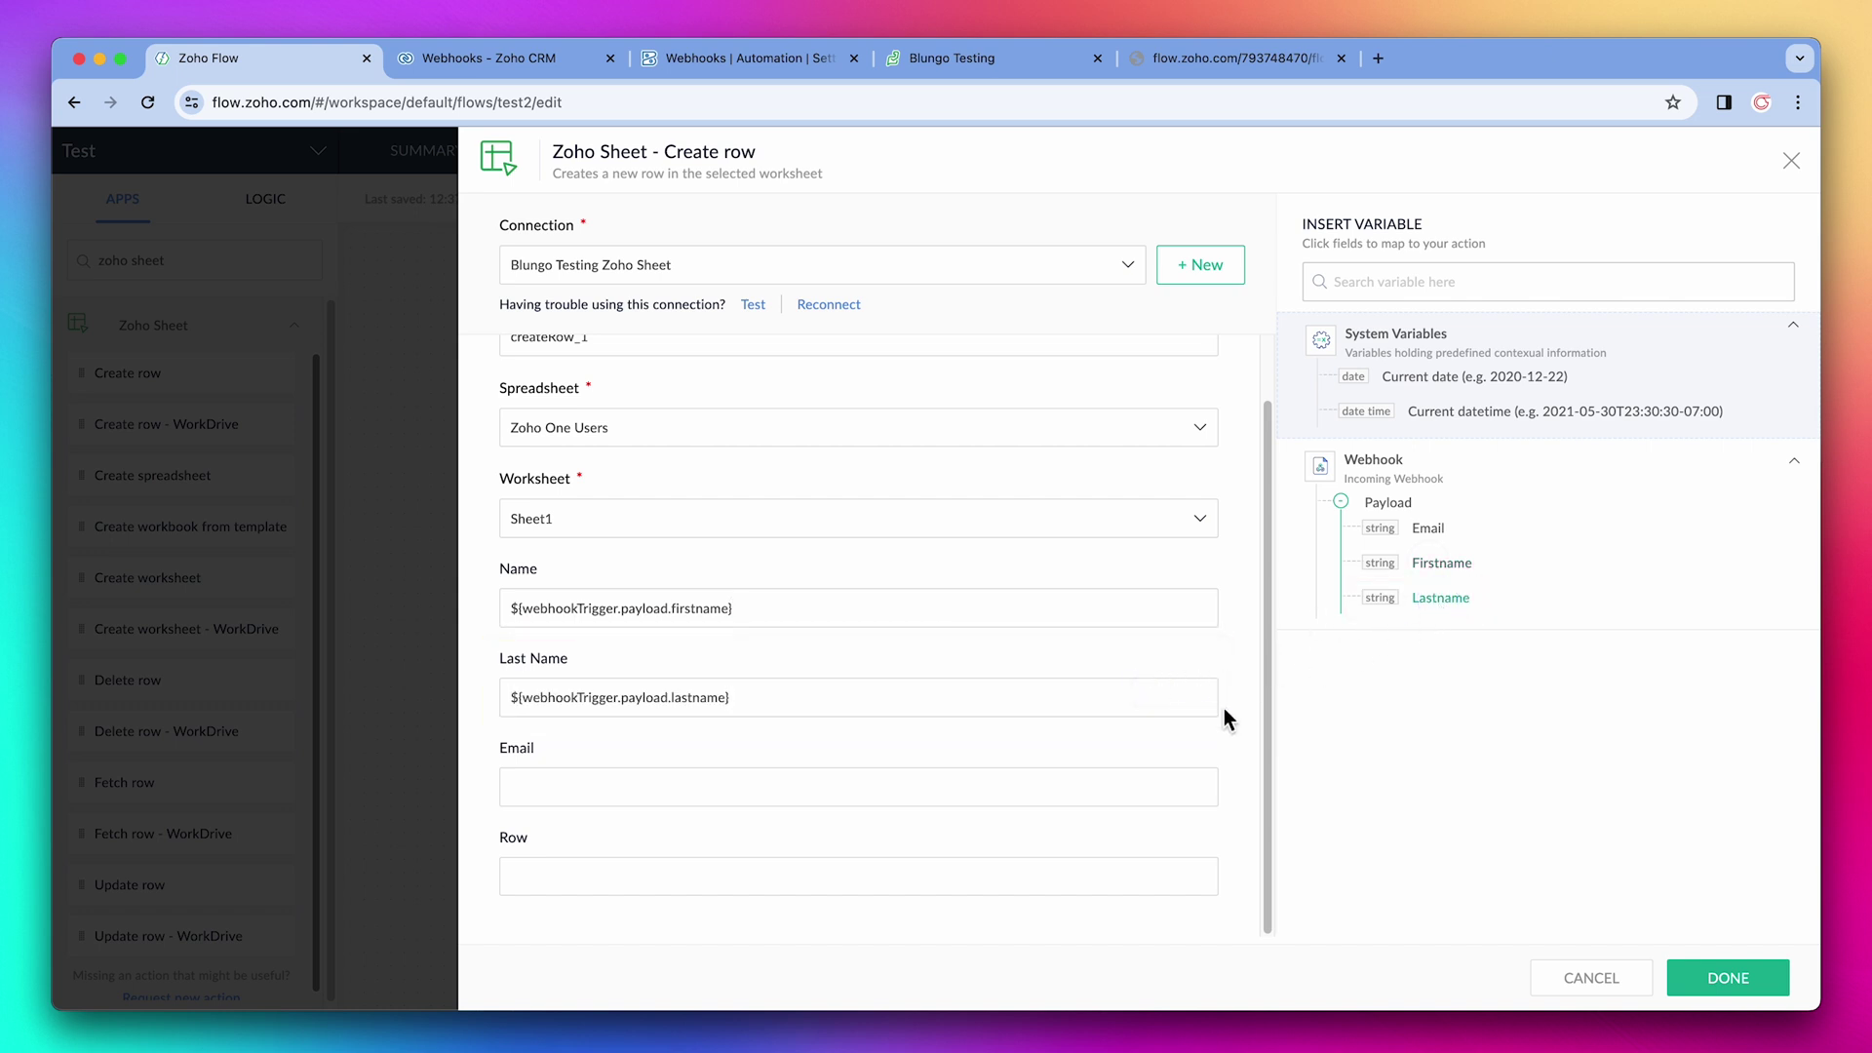
{"action": "left_click", "coordinate": [1114, 783]}
{"action": "left_click", "coordinate": [1425, 532]}
{"action": "left_click", "coordinate": [1717, 980]}
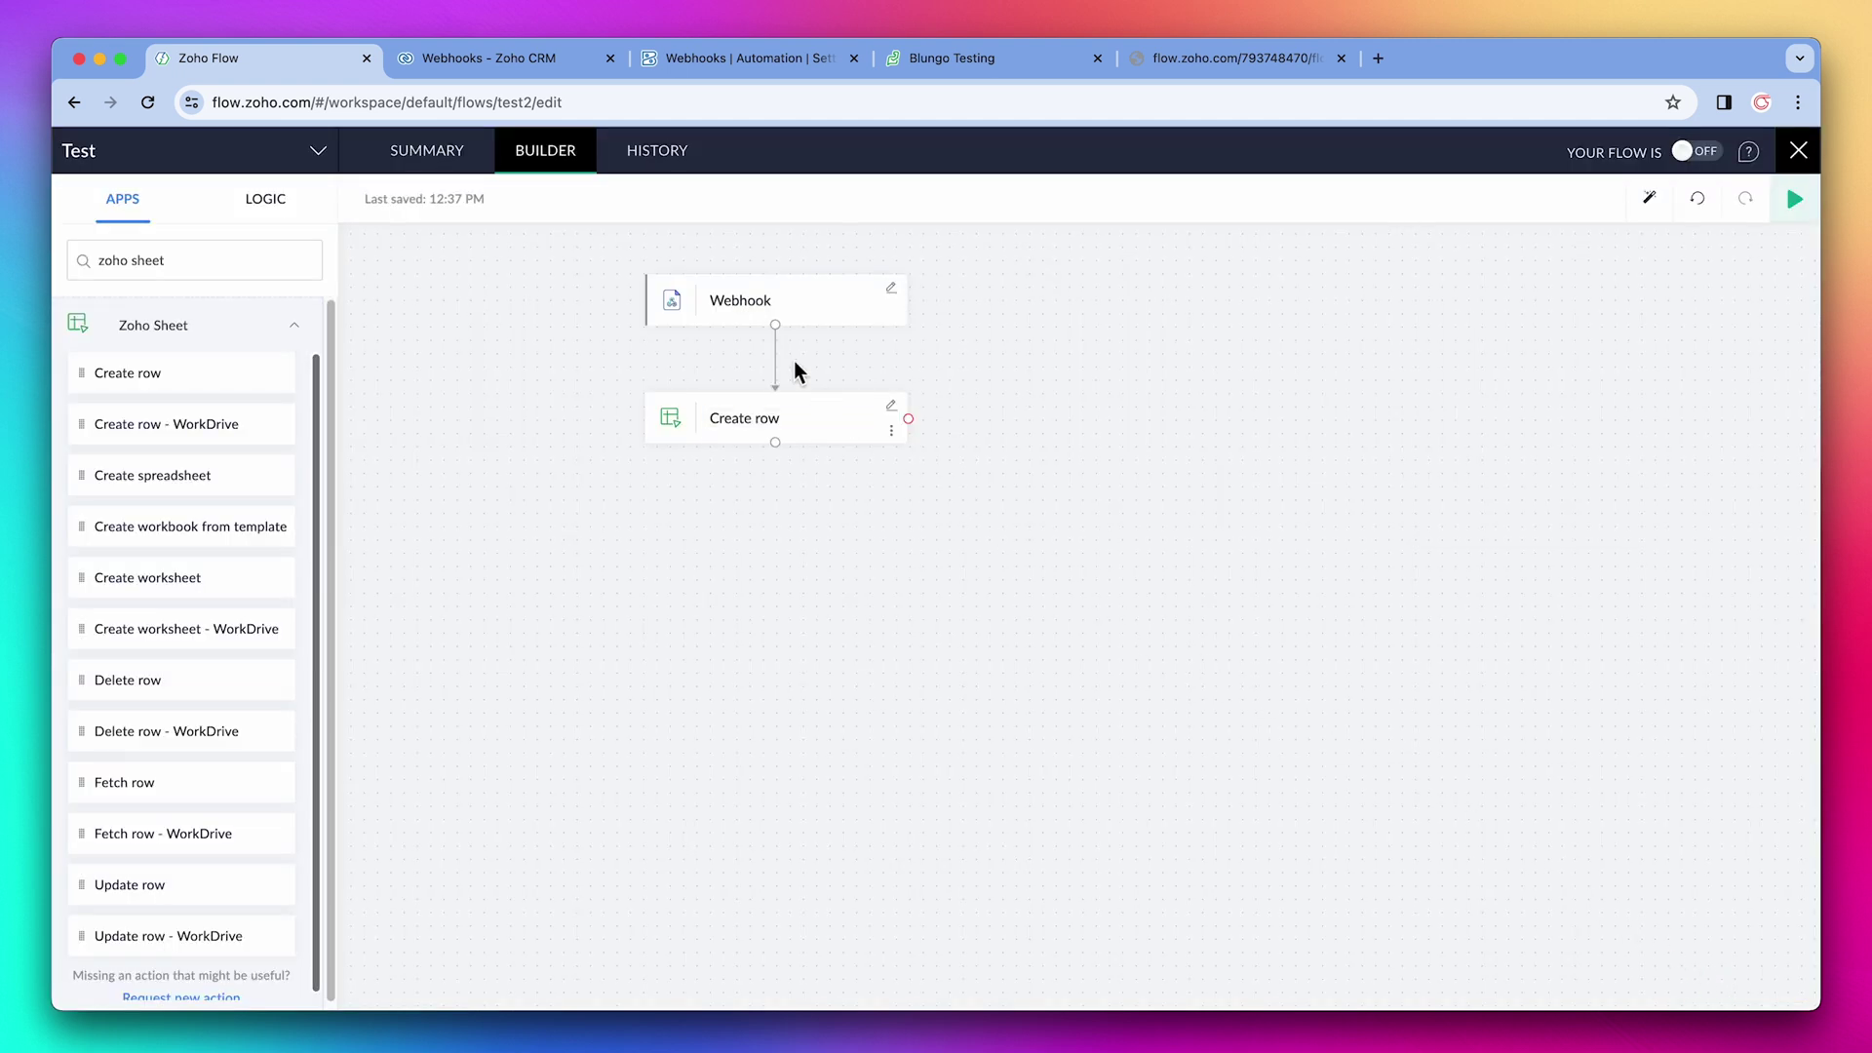
Save the Zoho Flow Test webhook in CRM and go to Workflow Rules
{"action": "left_click", "coordinate": [531, 68]}
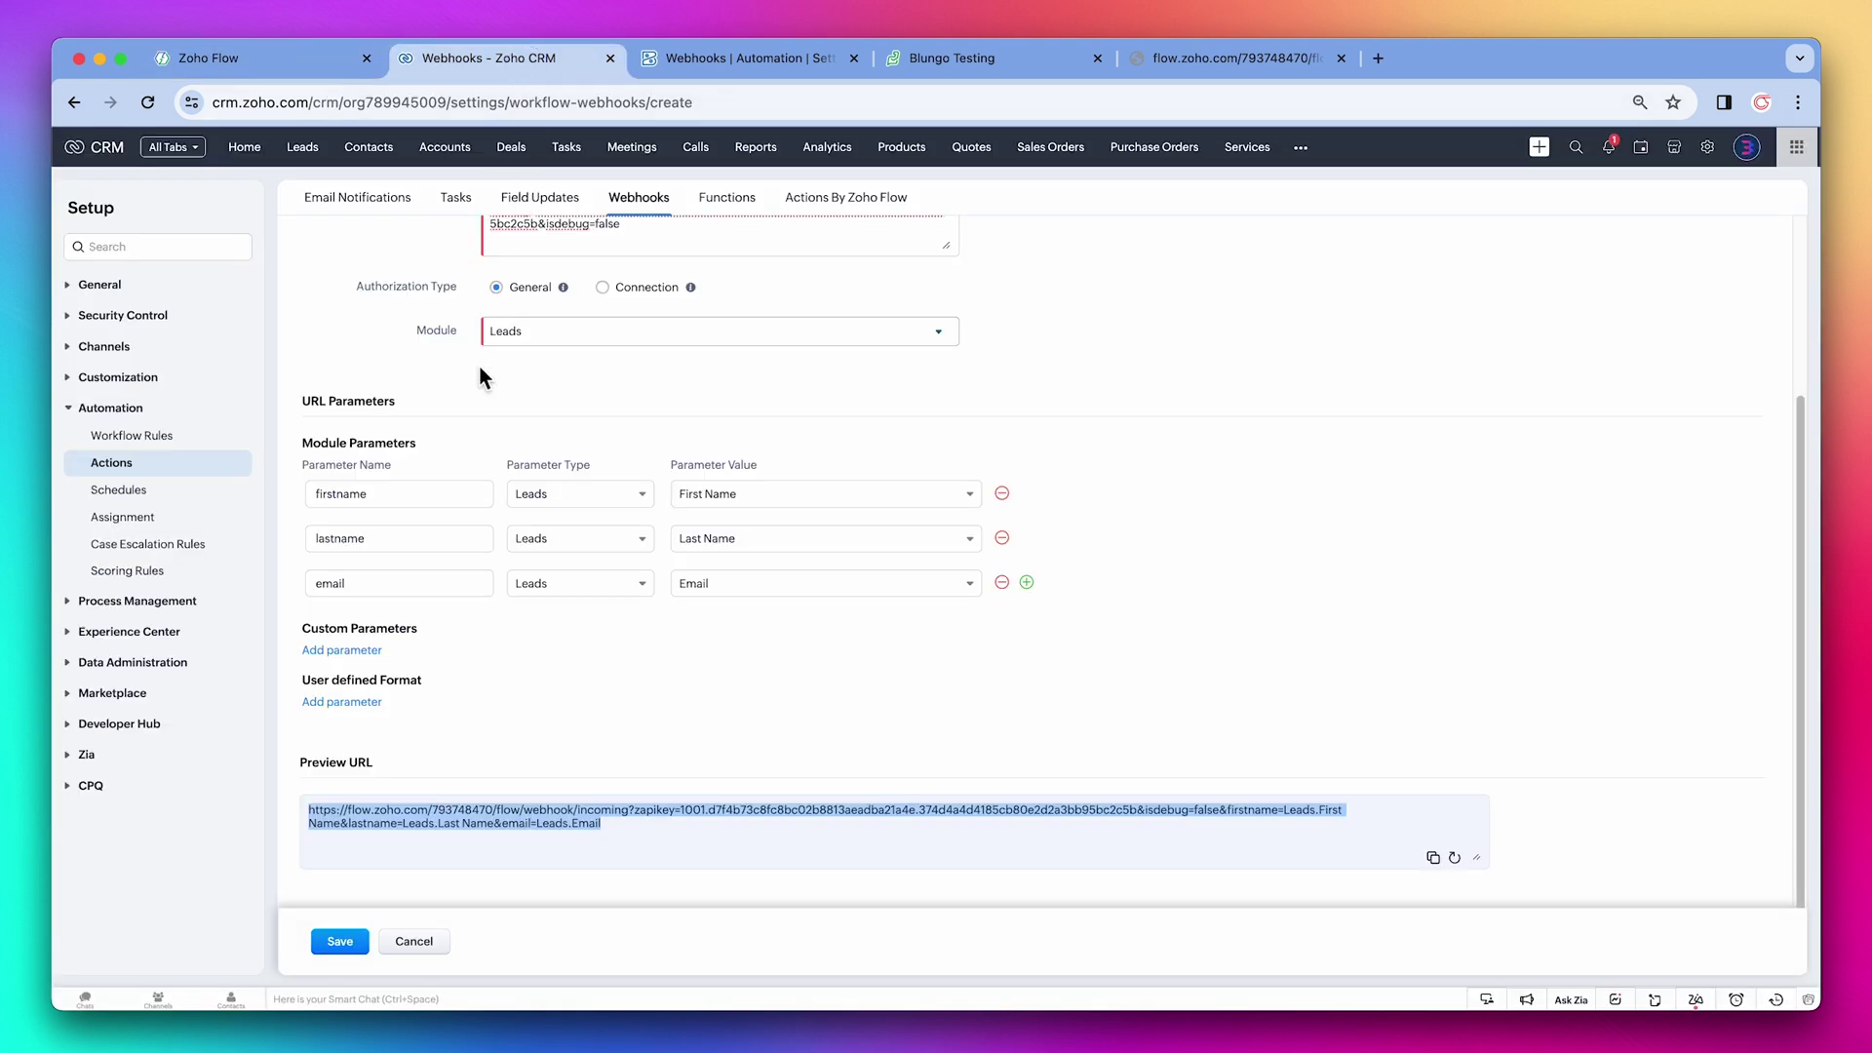
{"action": "left_click", "coordinate": [357, 939]}
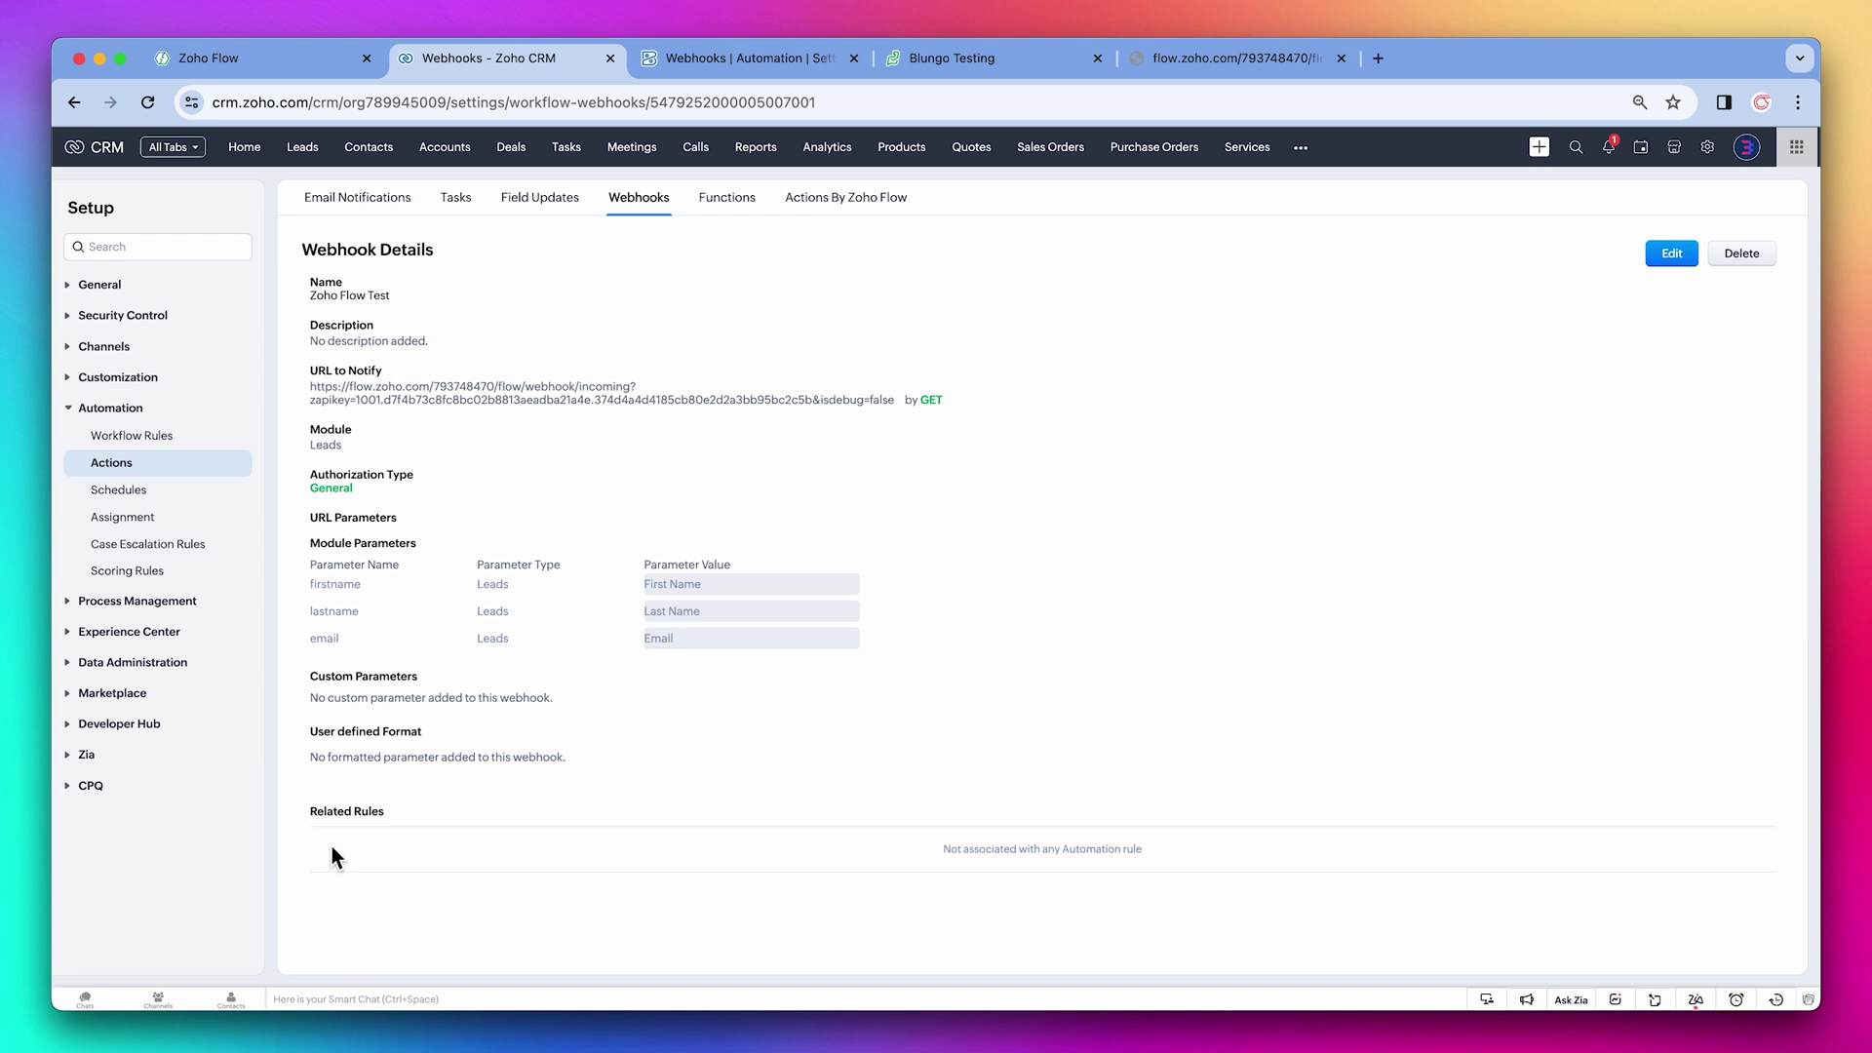
{"action": "left_click", "coordinate": [170, 444]}
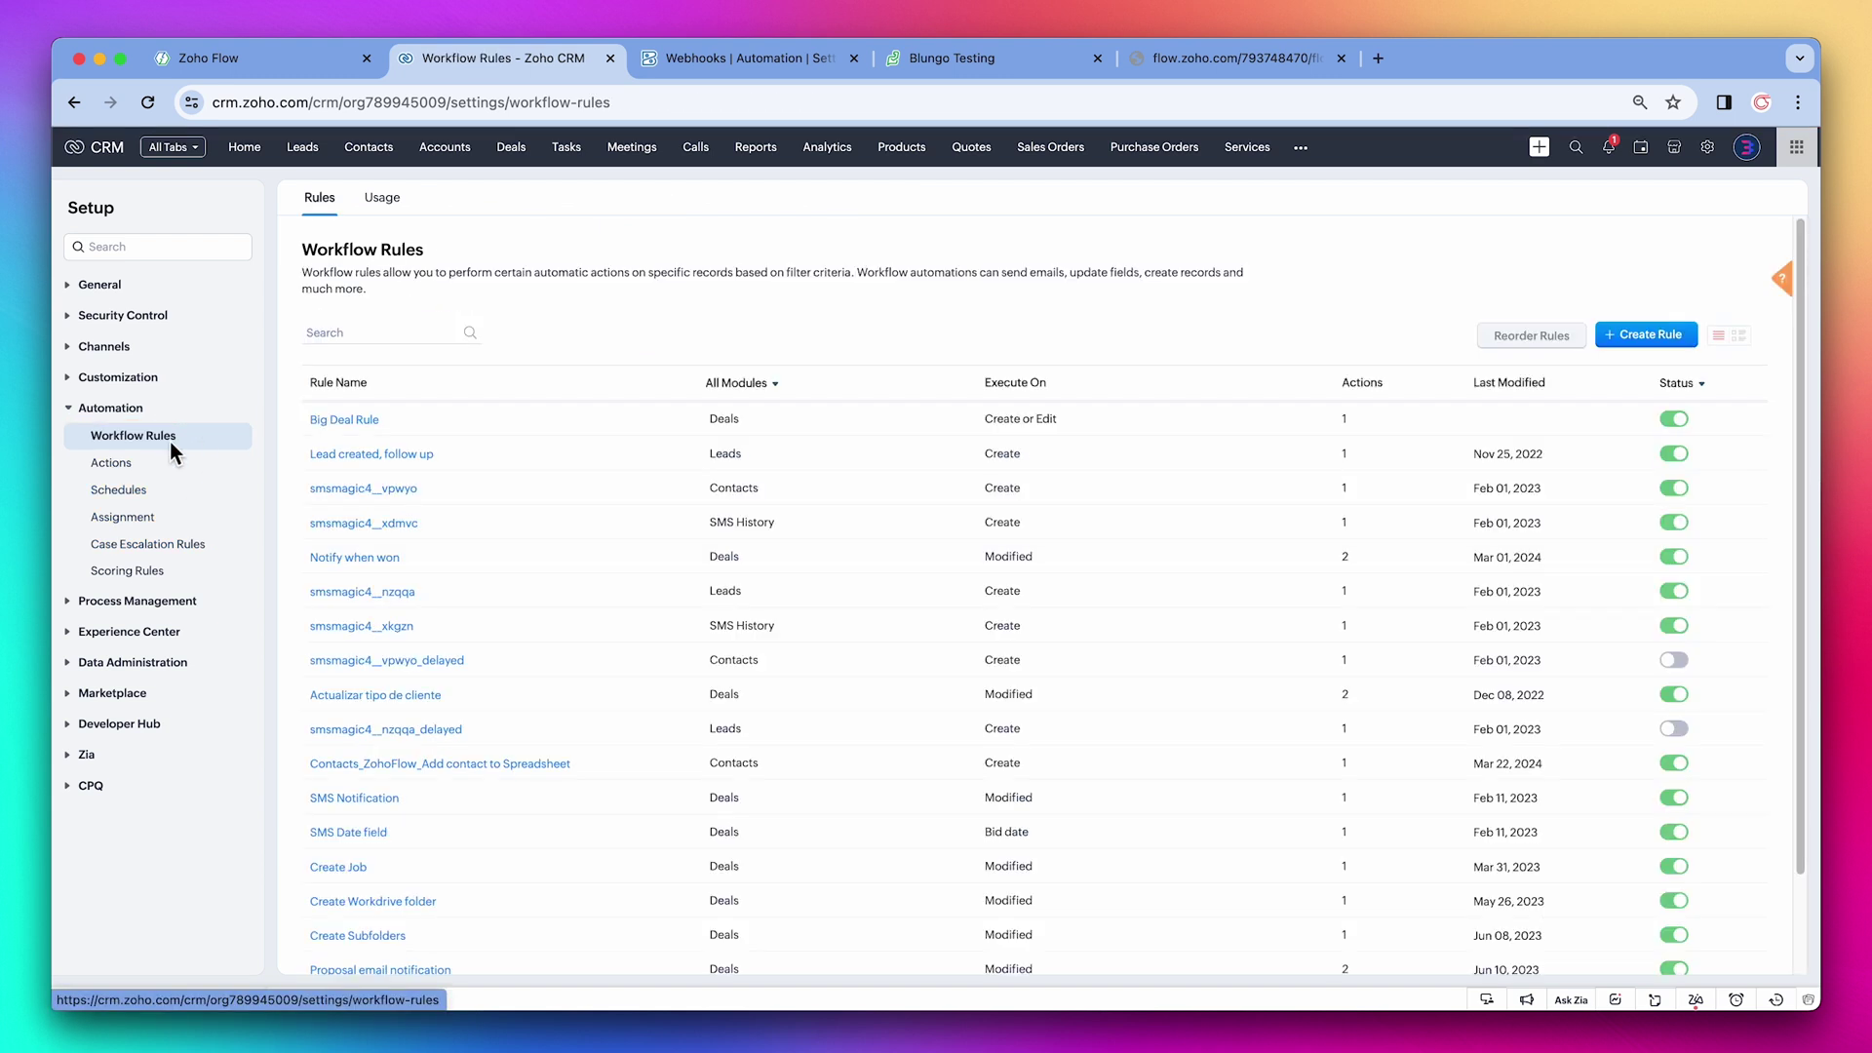
Create a Leads workflow rule named 'Add lead to spreadsheet' and proceed to its editor
{"action": "left_click", "coordinate": [1622, 346]}
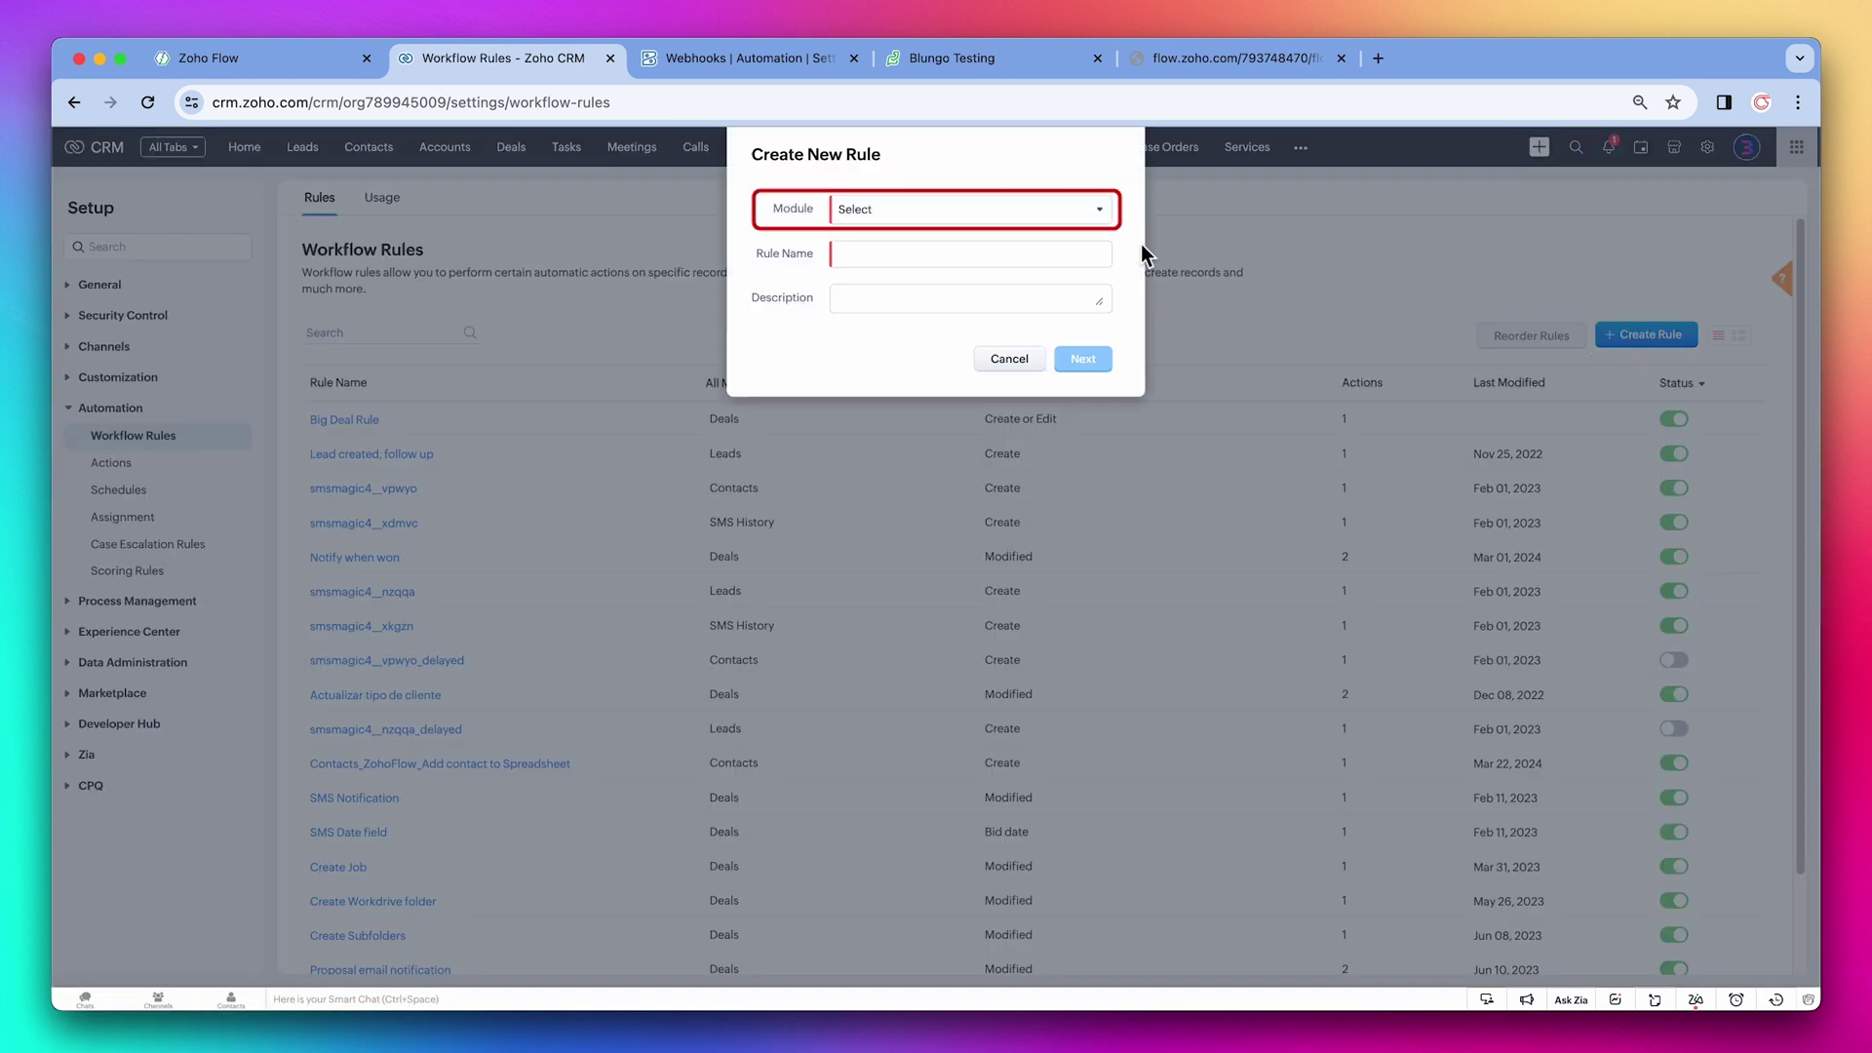
{"action": "left_click", "coordinate": [1078, 214]}
{"action": "left_click", "coordinate": [969, 284]}
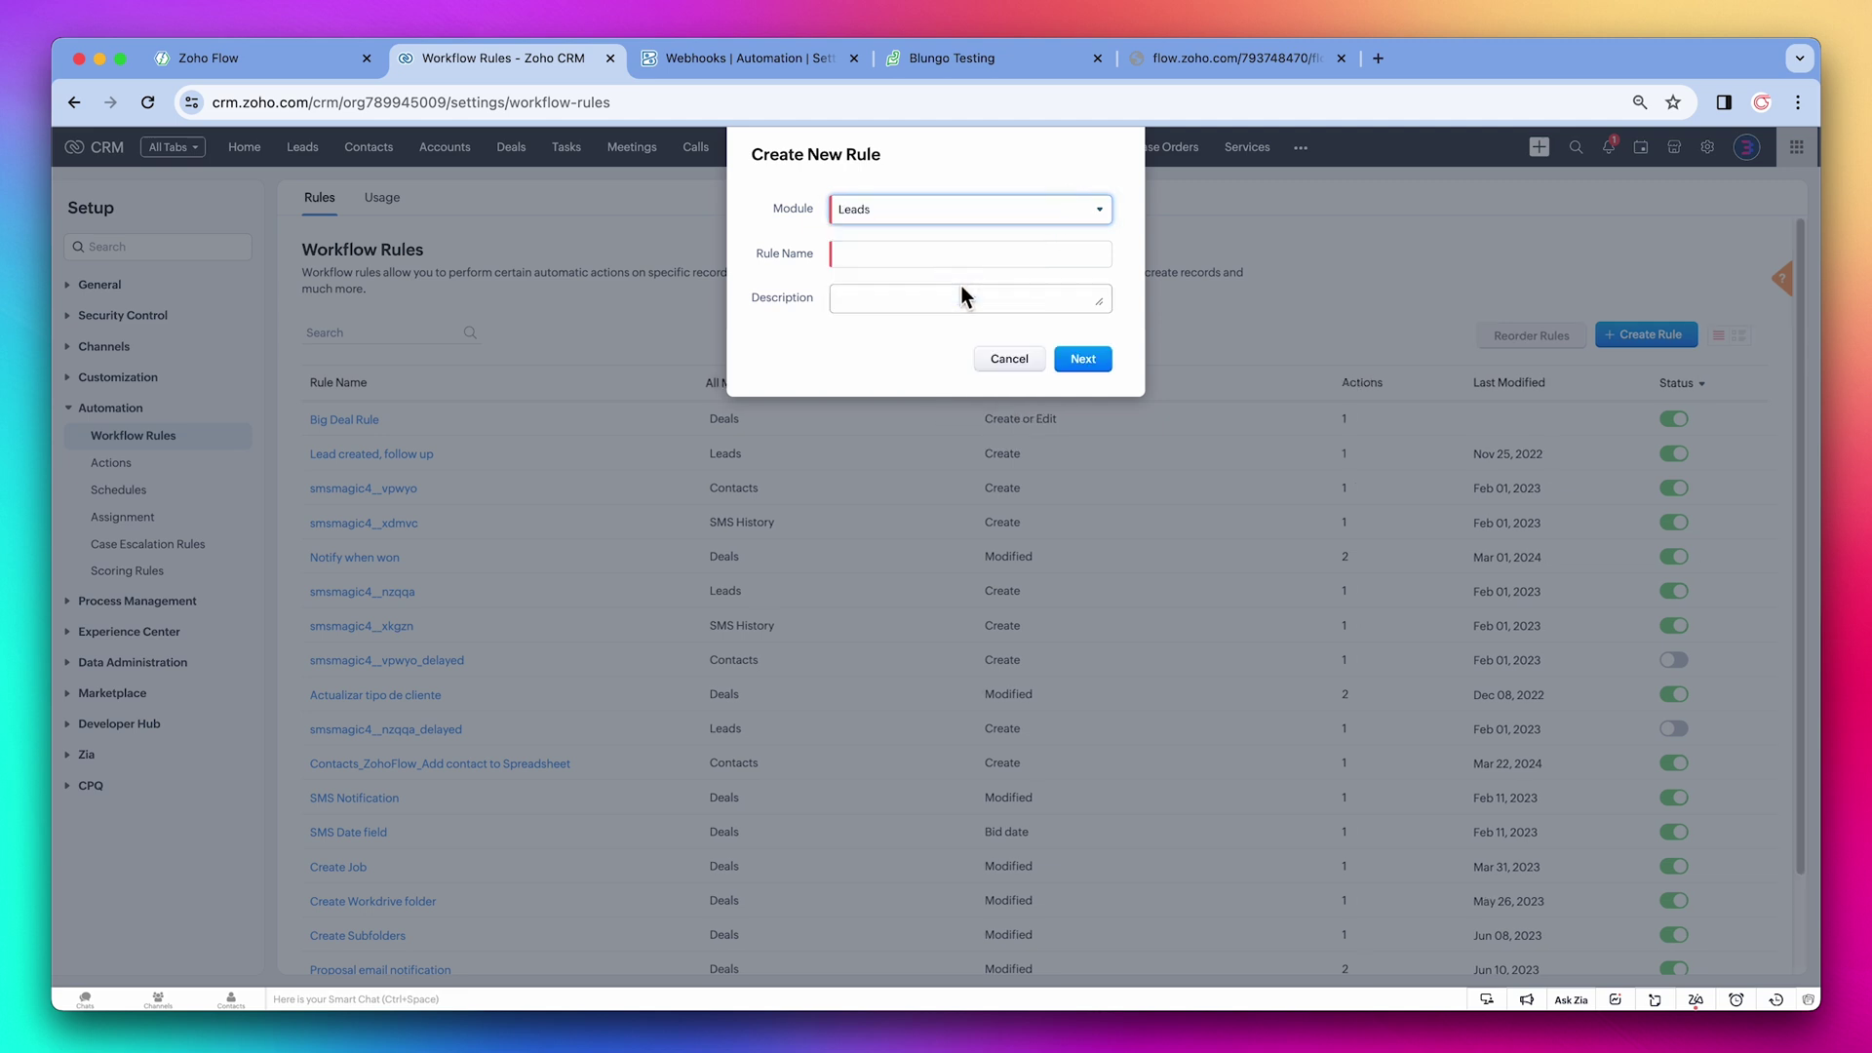
{"action": "left_click", "coordinate": [969, 257]}
{"action": "type", "text": "Add lead to spreadsheet"}
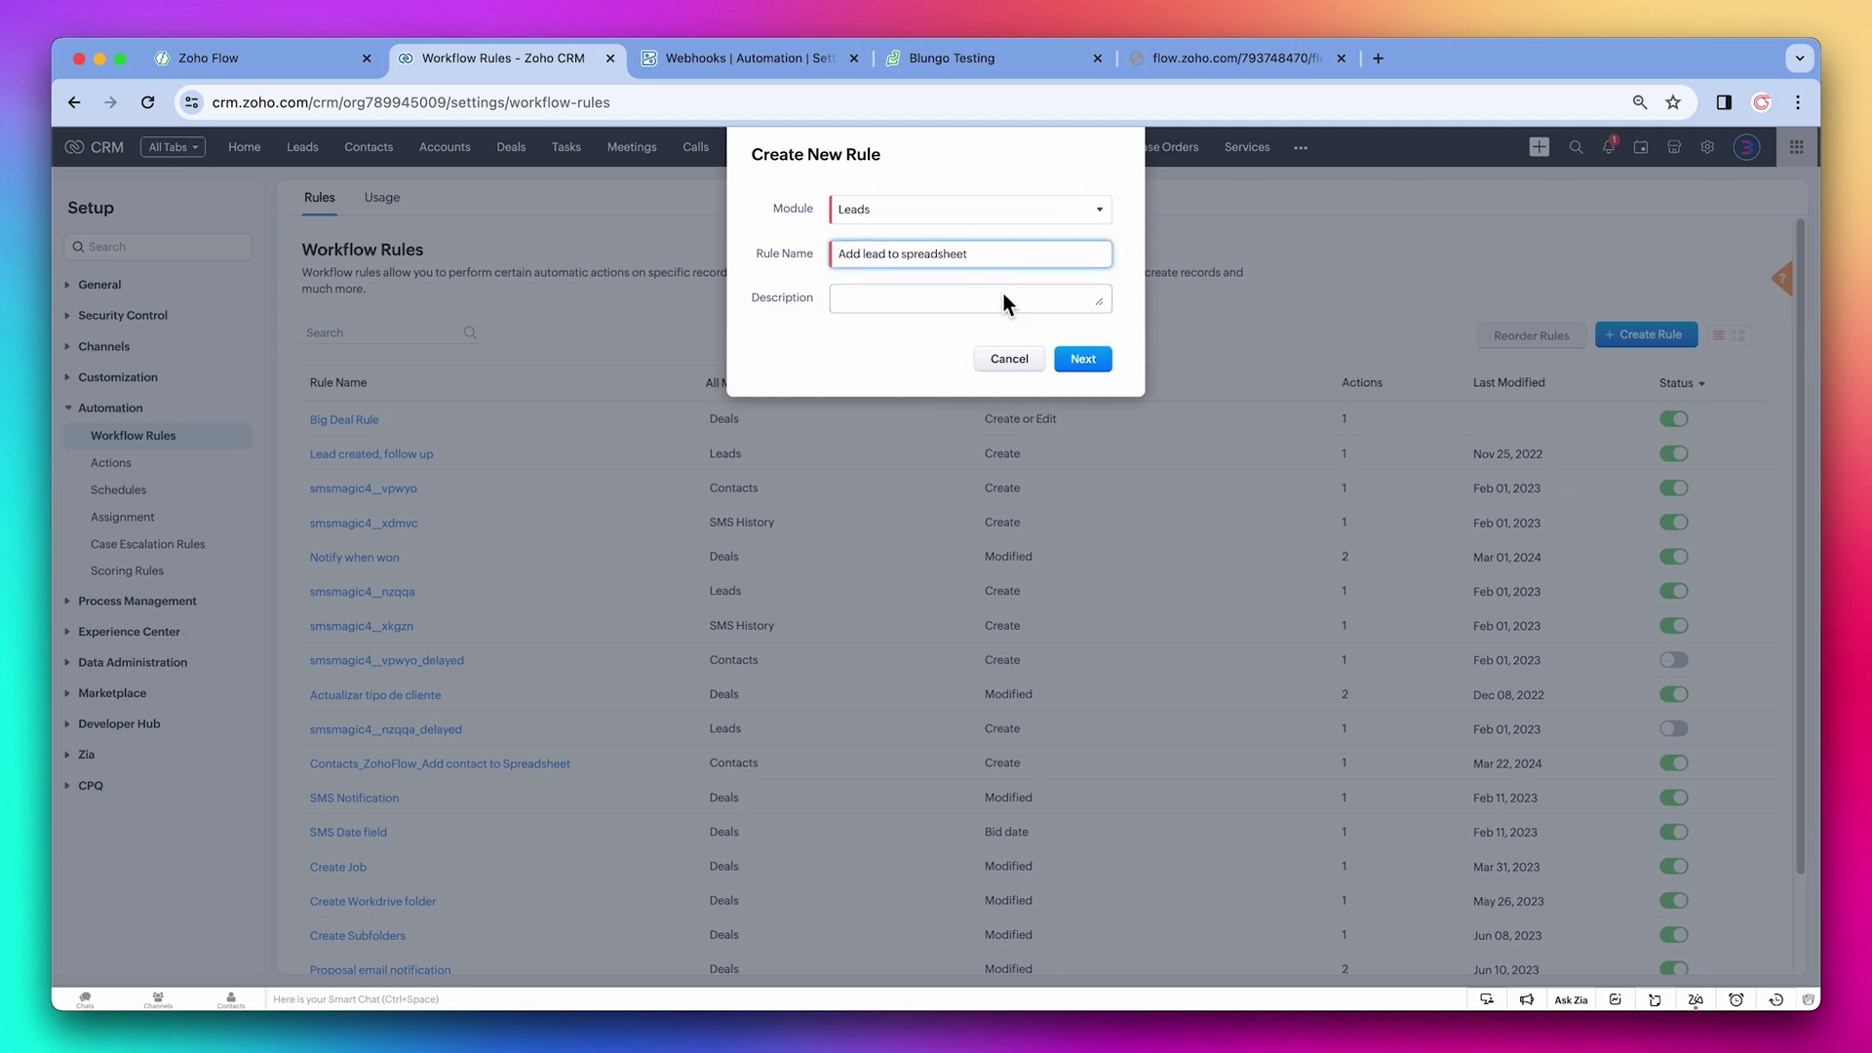
{"action": "left_click", "coordinate": [1085, 359]}
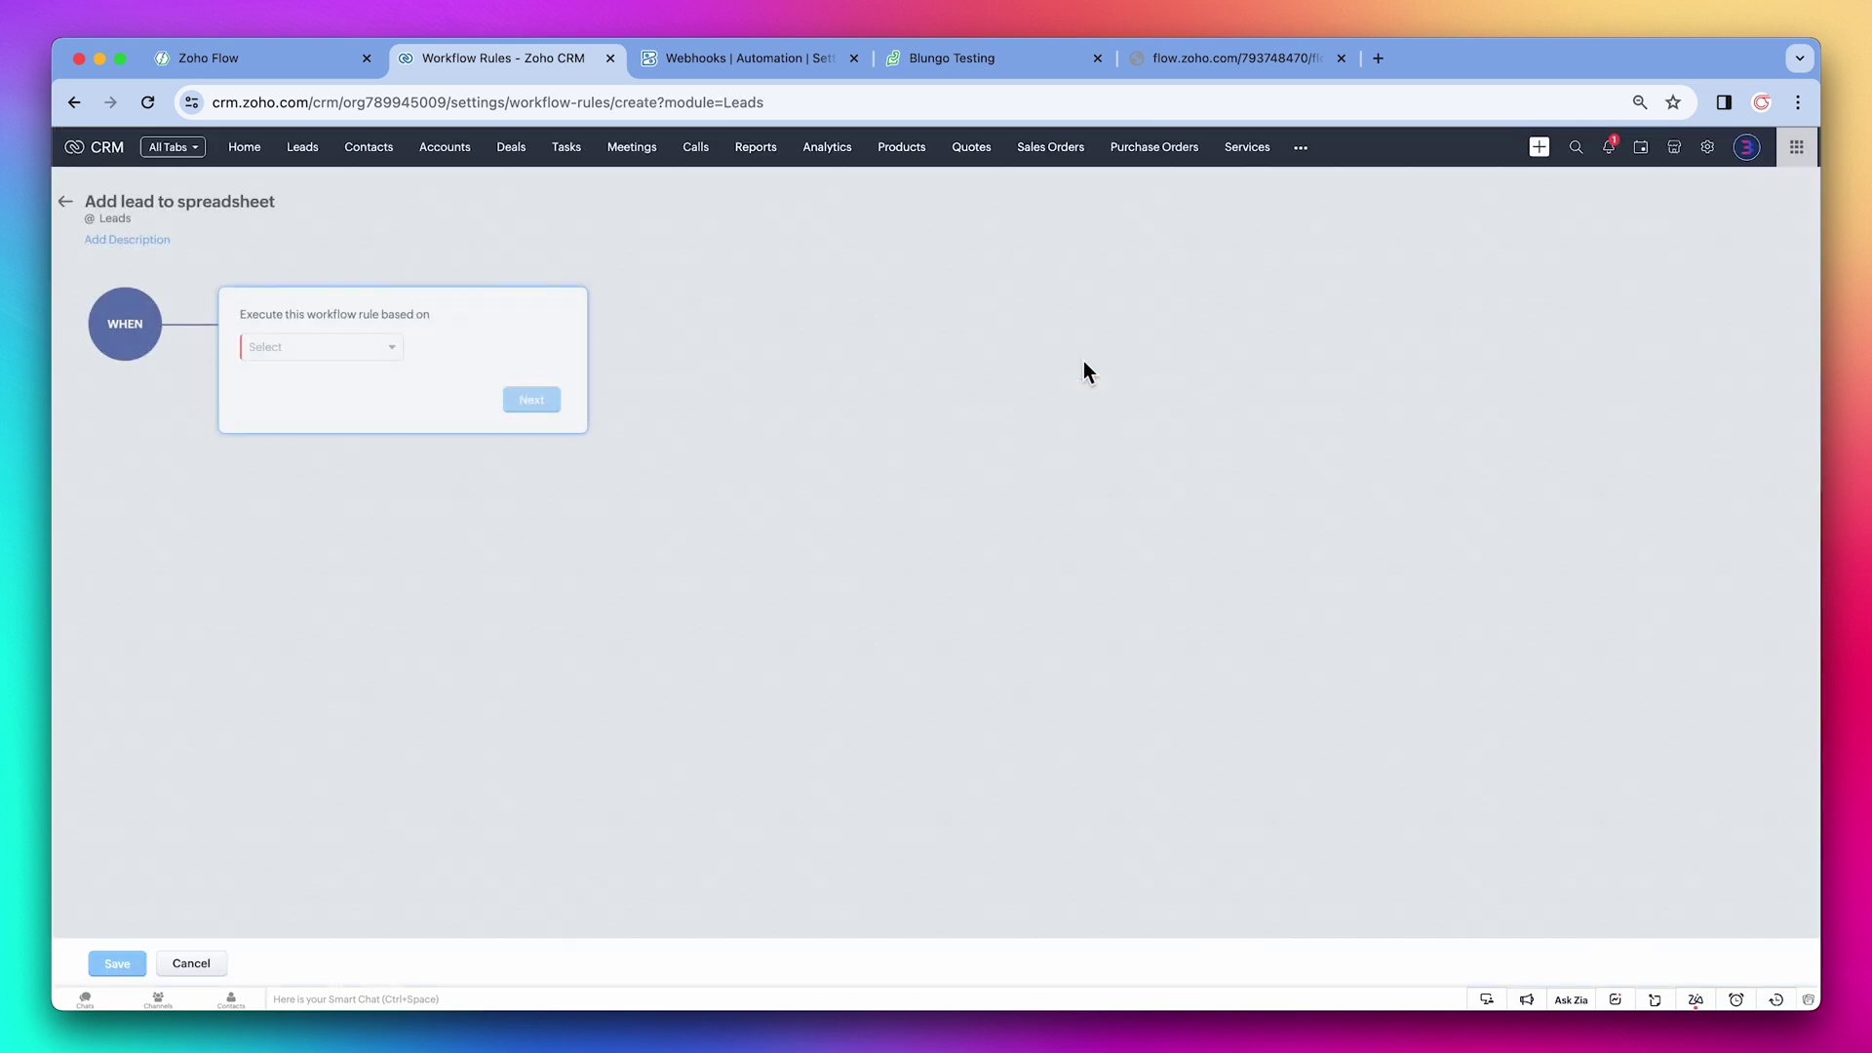
Make the rule trigger on the Create record action for All Leads
{"action": "left_click", "coordinate": [394, 353]}
{"action": "left_click", "coordinate": [378, 370]}
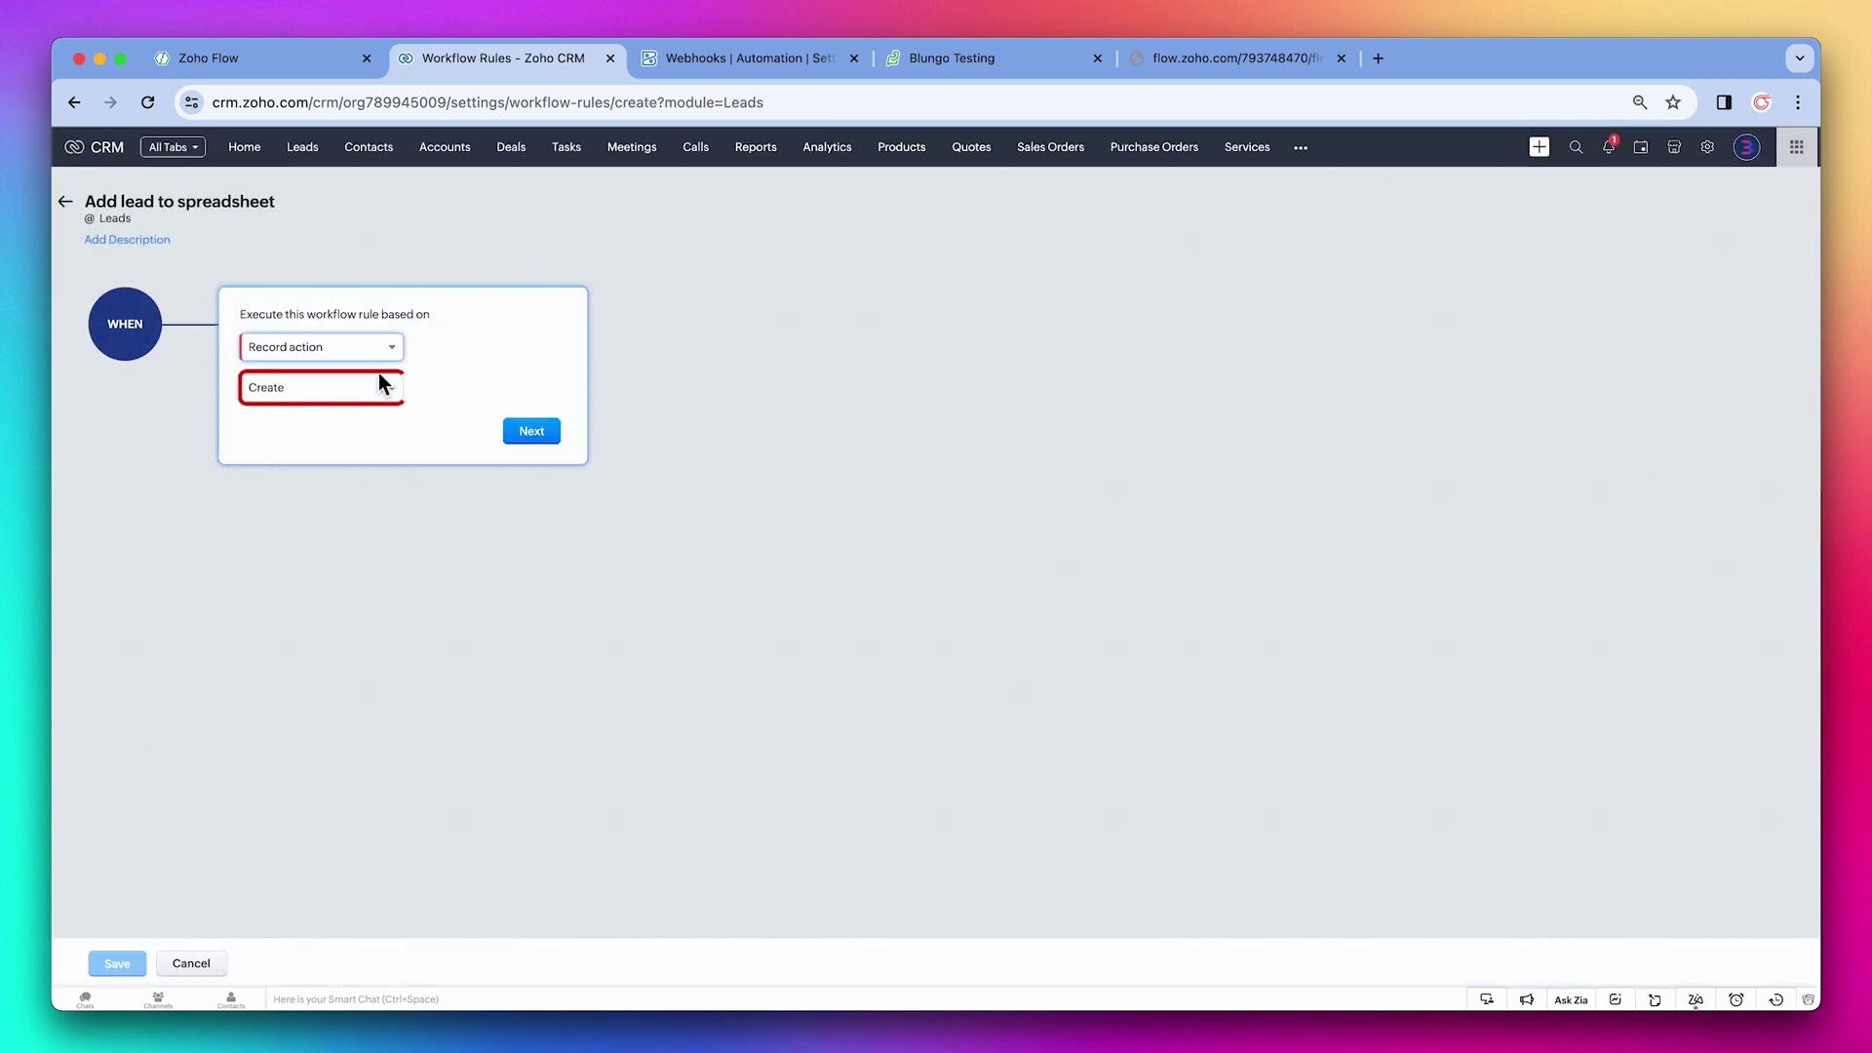
{"action": "left_click", "coordinate": [532, 429]}
{"action": "left_click", "coordinate": [523, 471]}
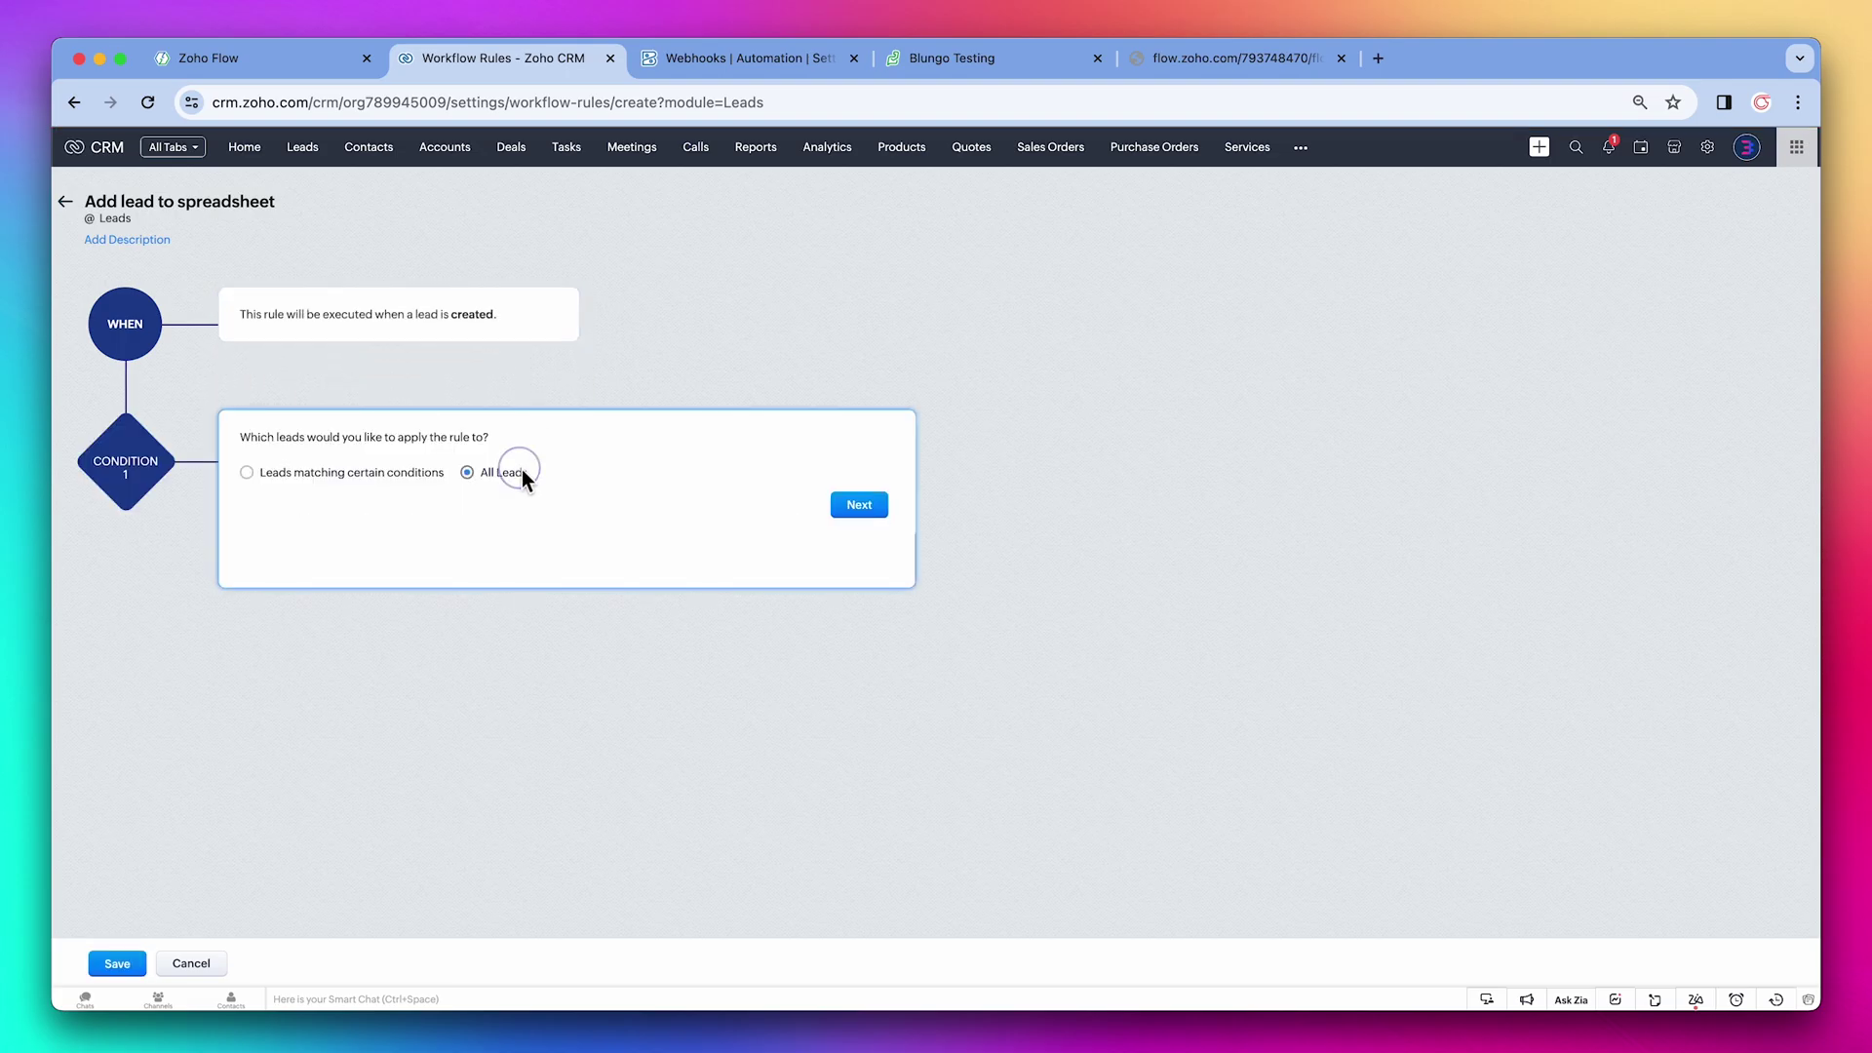
{"action": "left_click", "coordinate": [847, 505]}
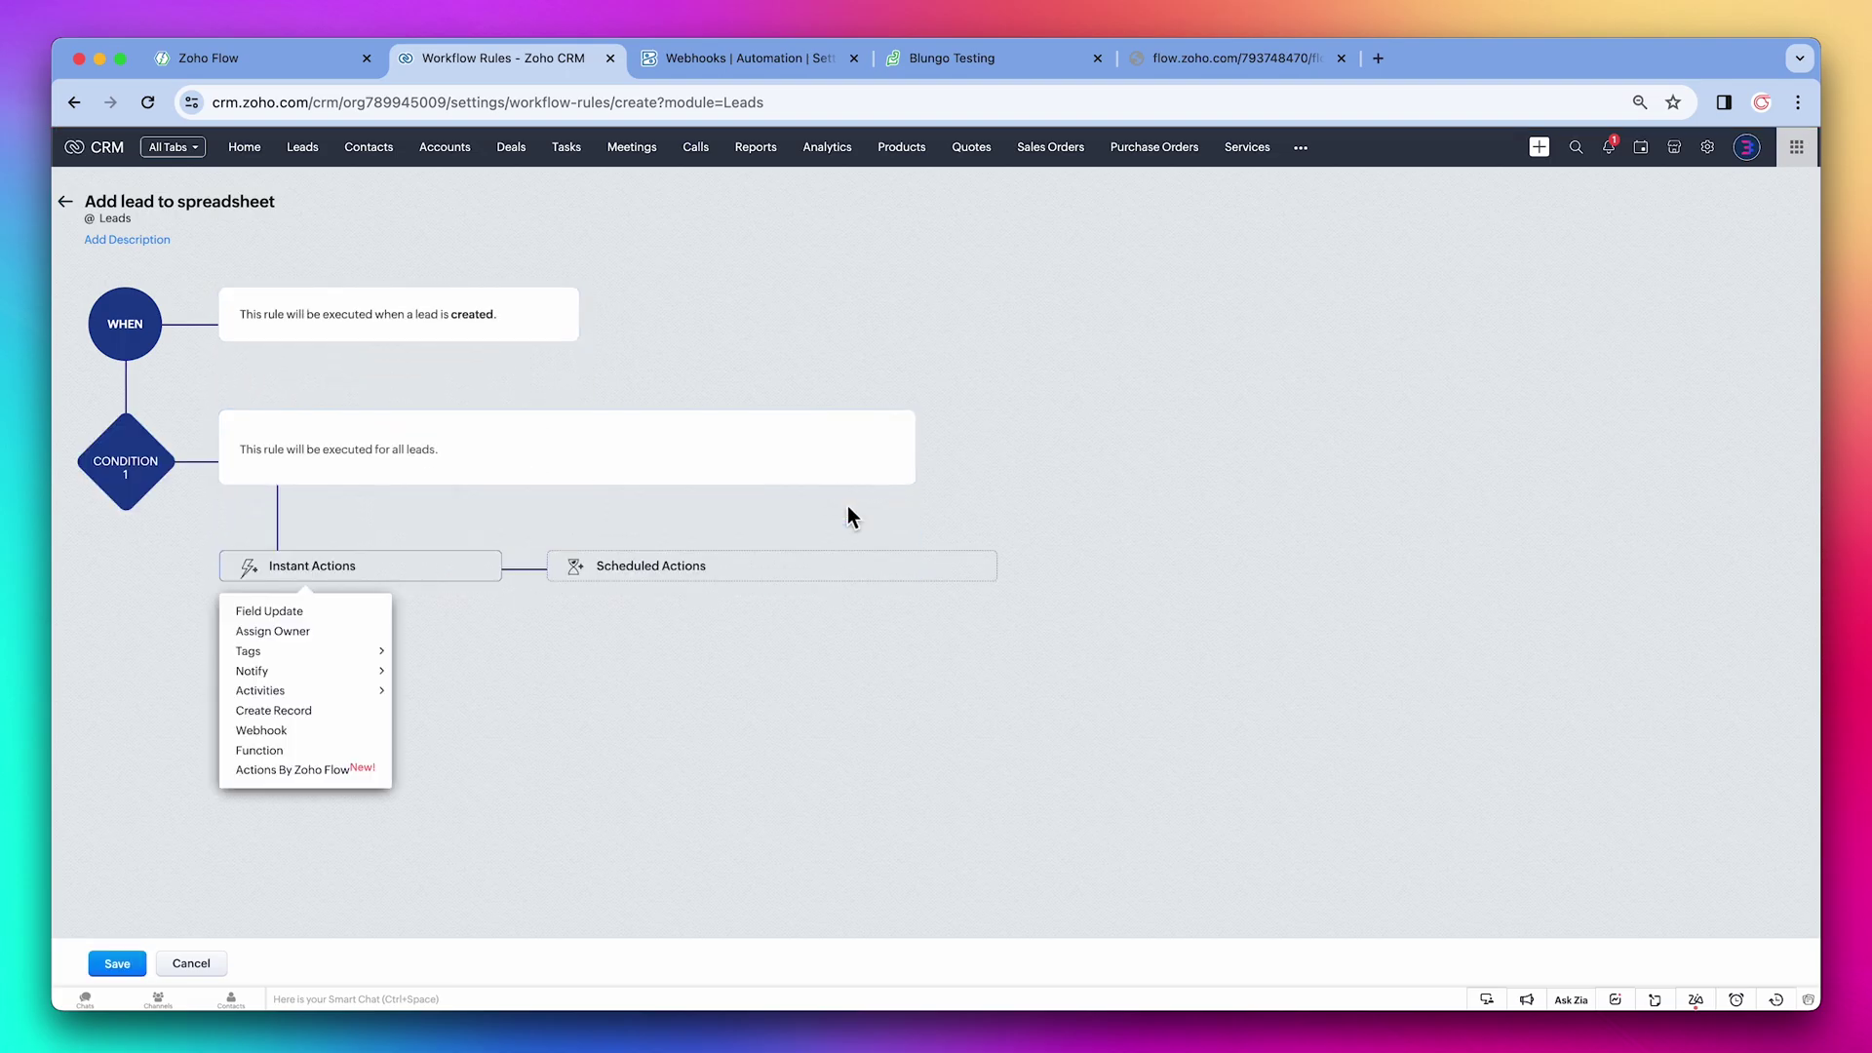
Associate the Zoho Flow Test webhook as an instant action and save the rule
{"action": "left_click", "coordinate": [312, 731]}
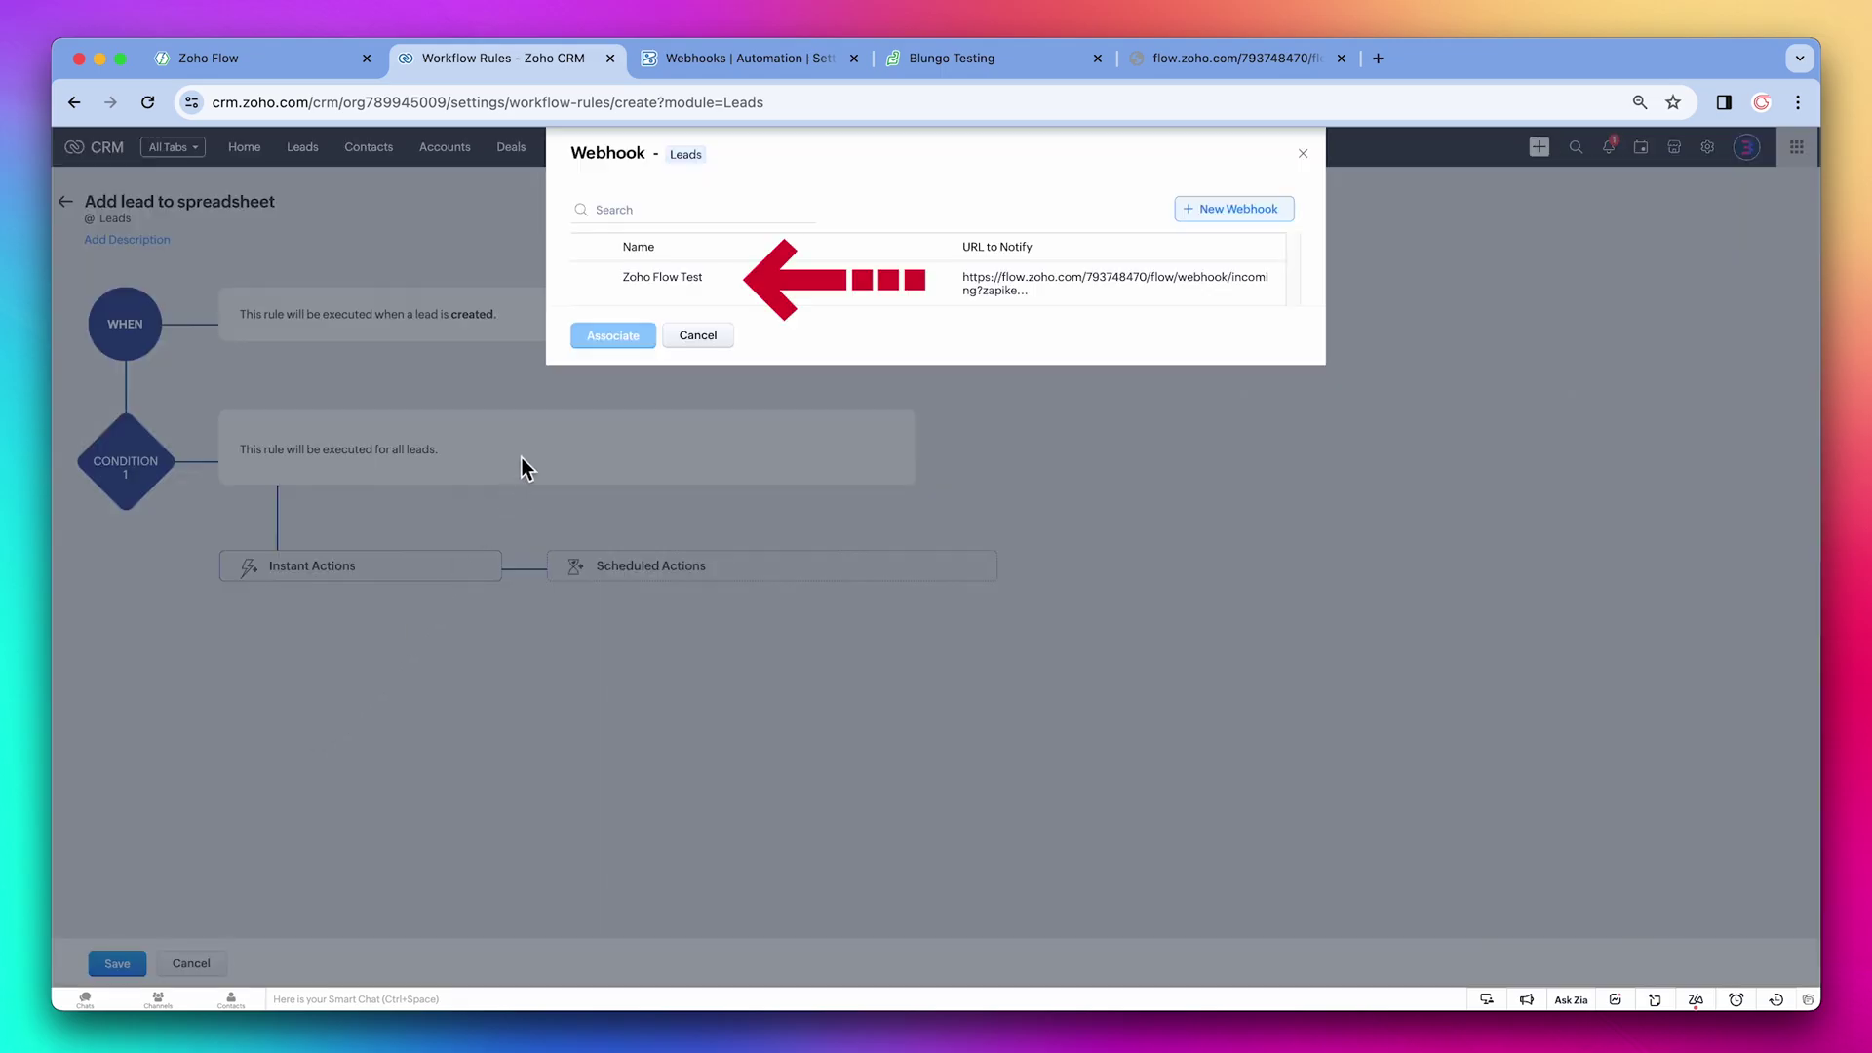
{"action": "left_click", "coordinate": [591, 286]}
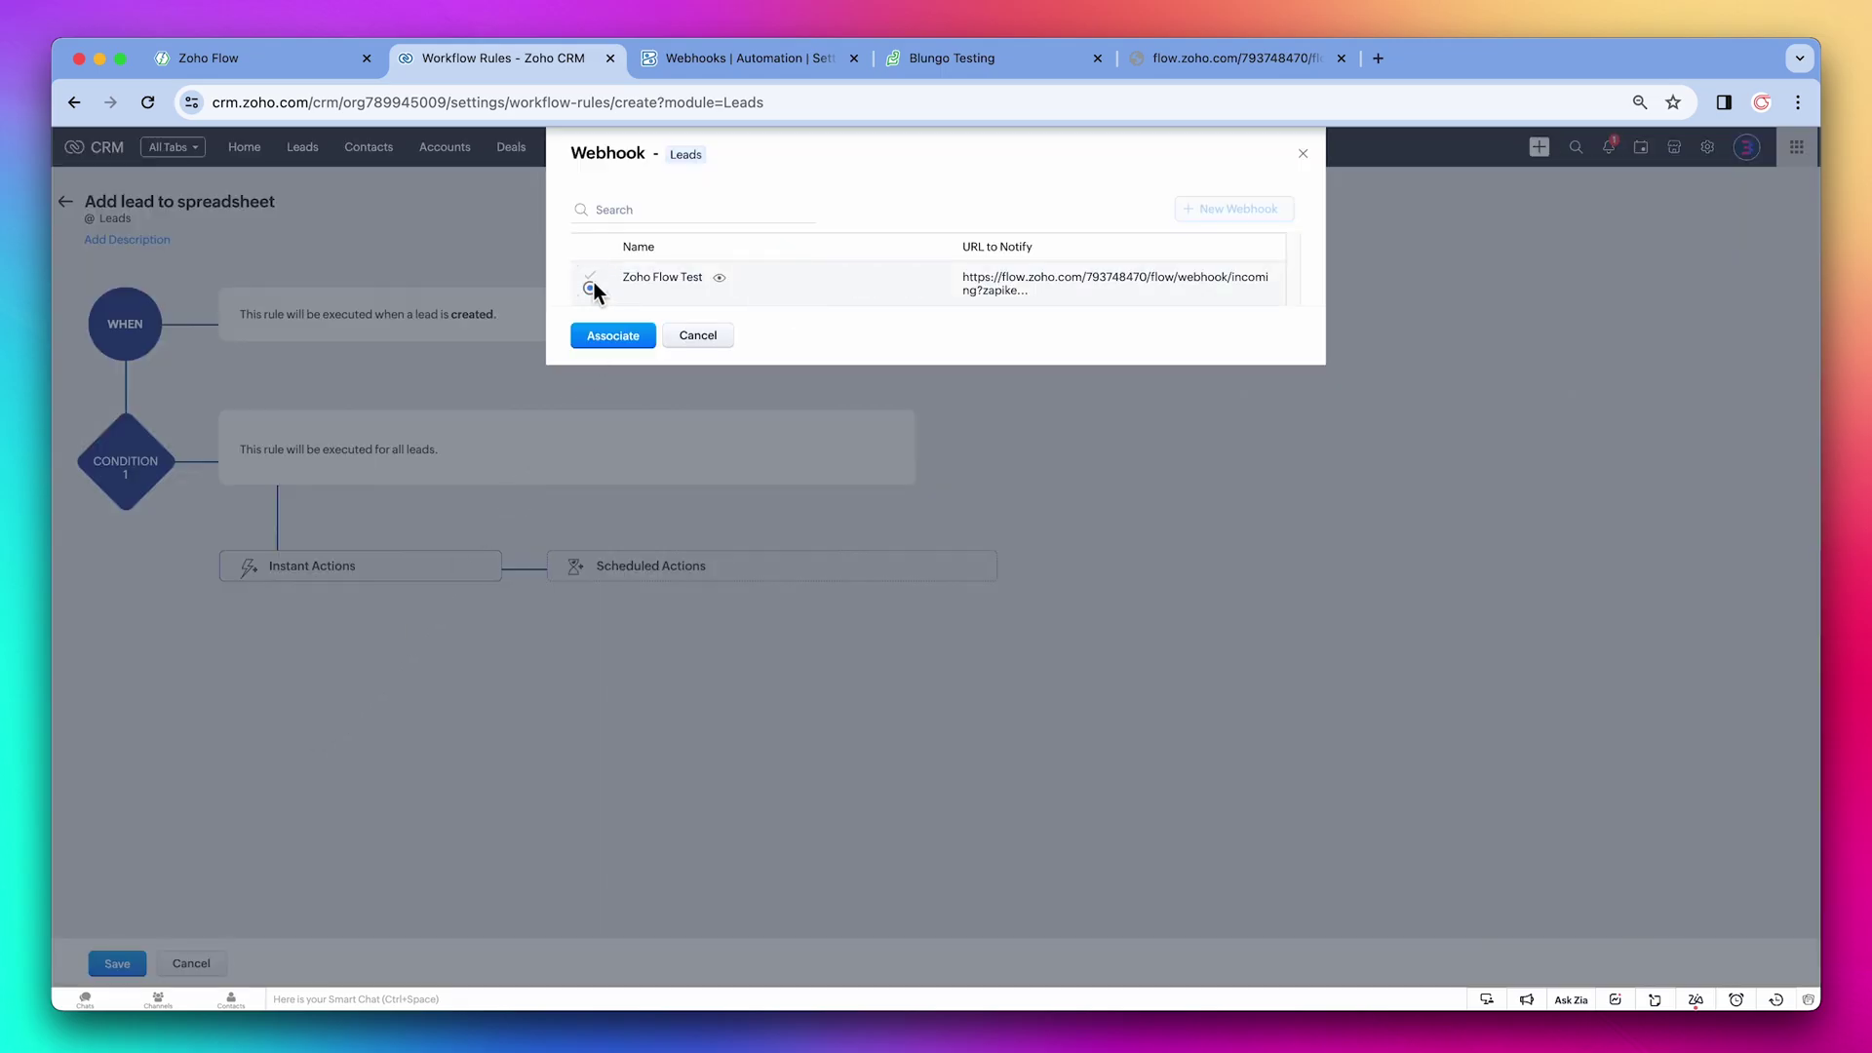
{"action": "left_click", "coordinate": [602, 336]}
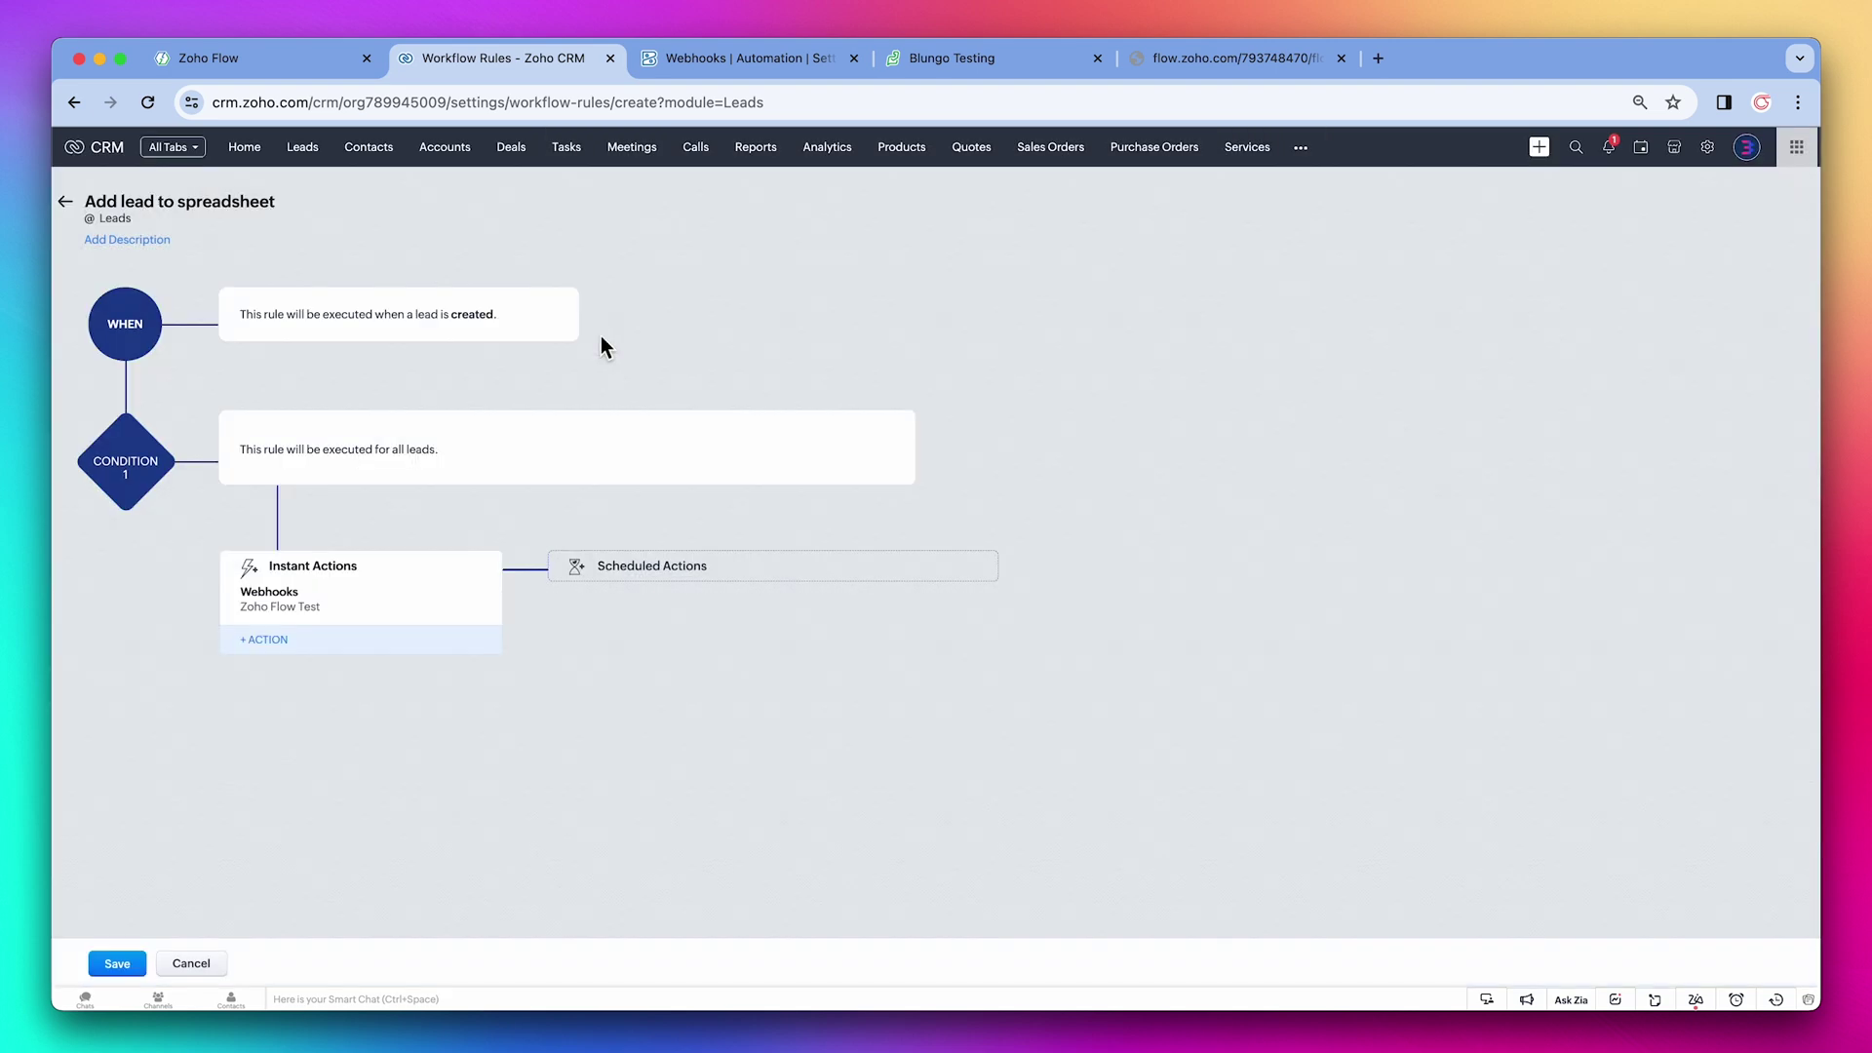
{"action": "left_click", "coordinate": [115, 964]}
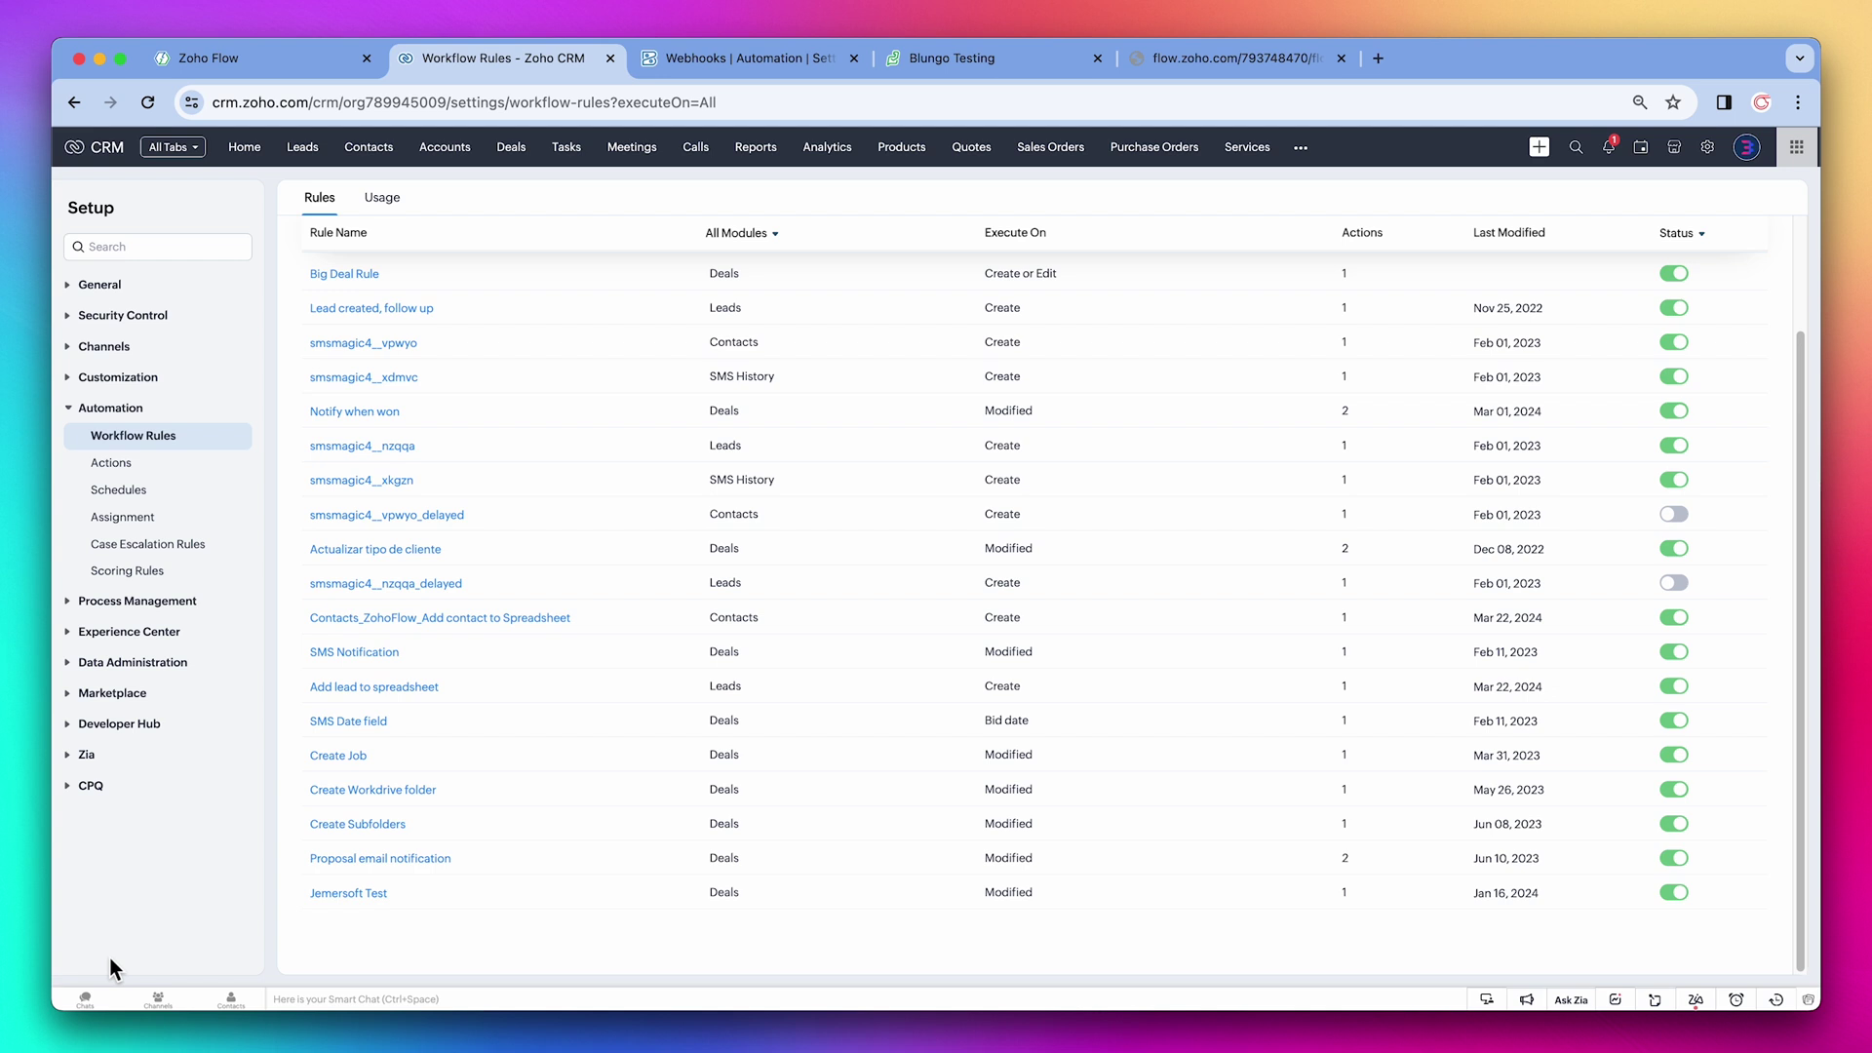
Start a new Zoho Books webhook named 'Test' for the Invoice module
{"action": "left_click", "coordinate": [780, 70]}
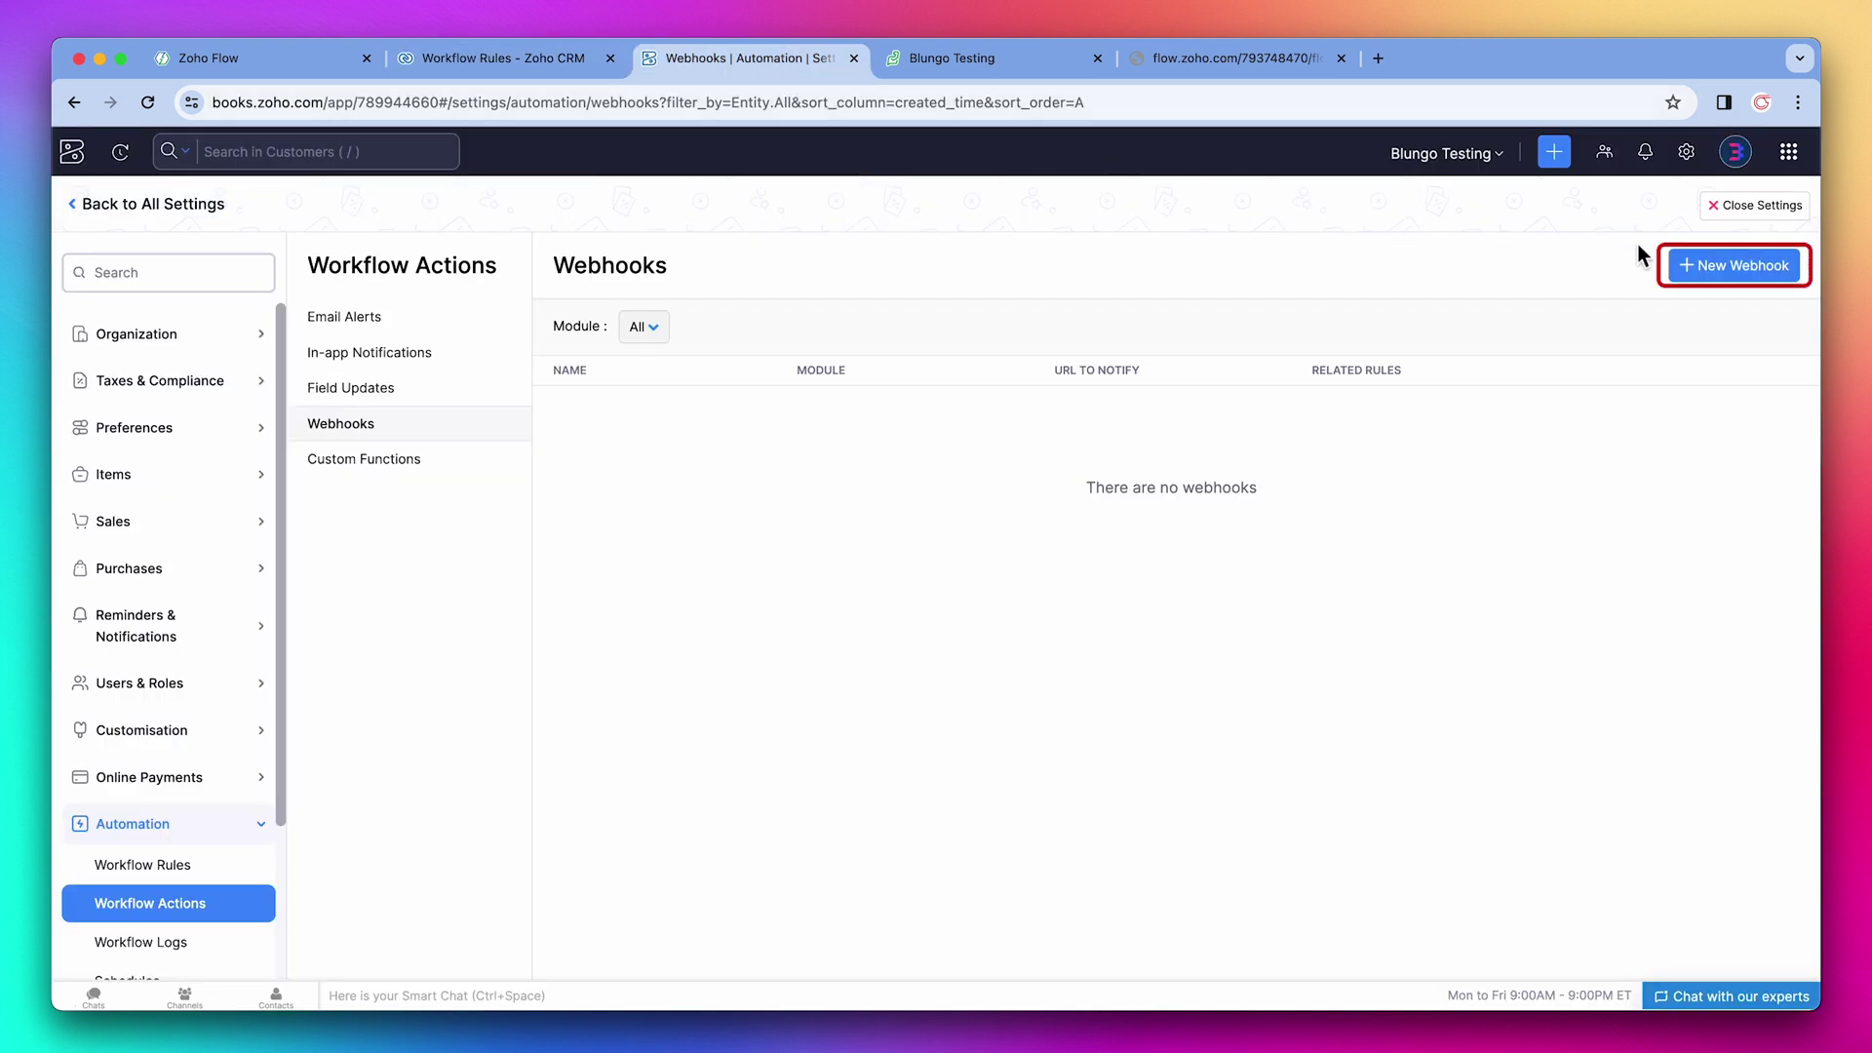
{"action": "left_click", "coordinate": [1705, 264]}
{"action": "type", "text": "Test"}
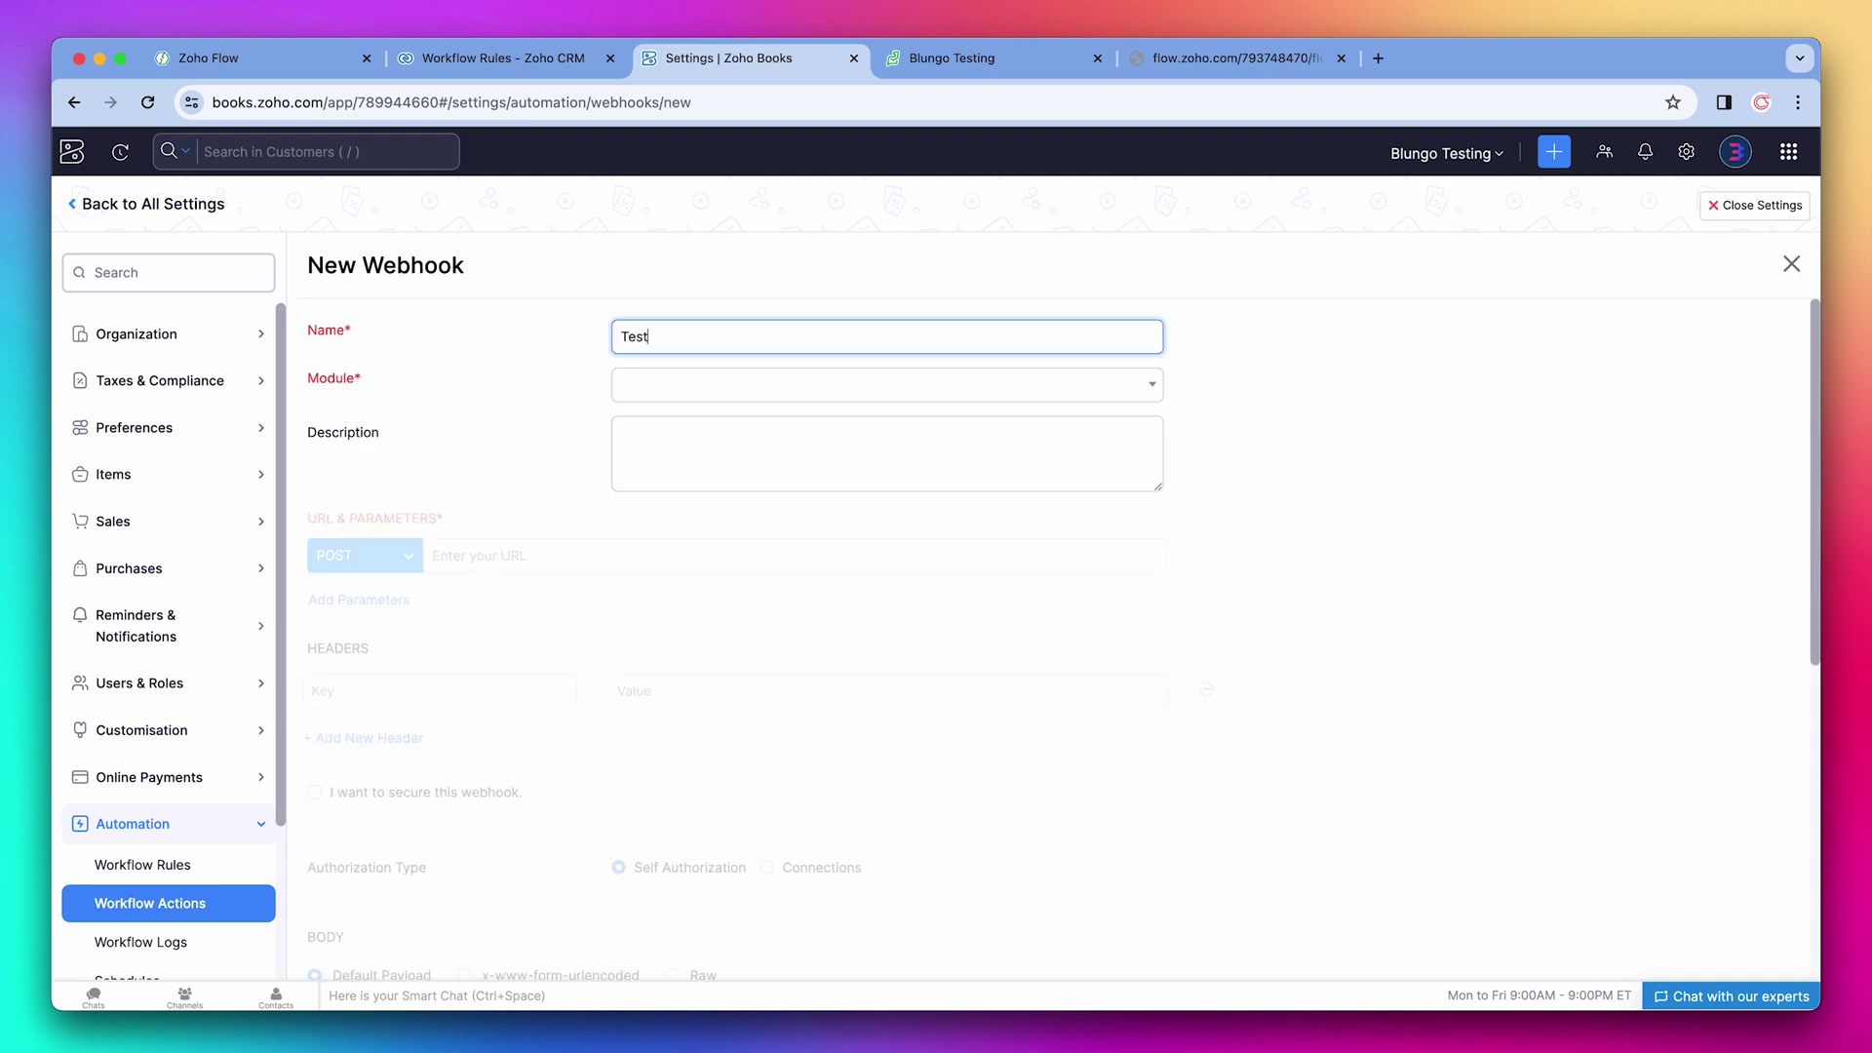
{"action": "left_click", "coordinate": [1154, 390]}
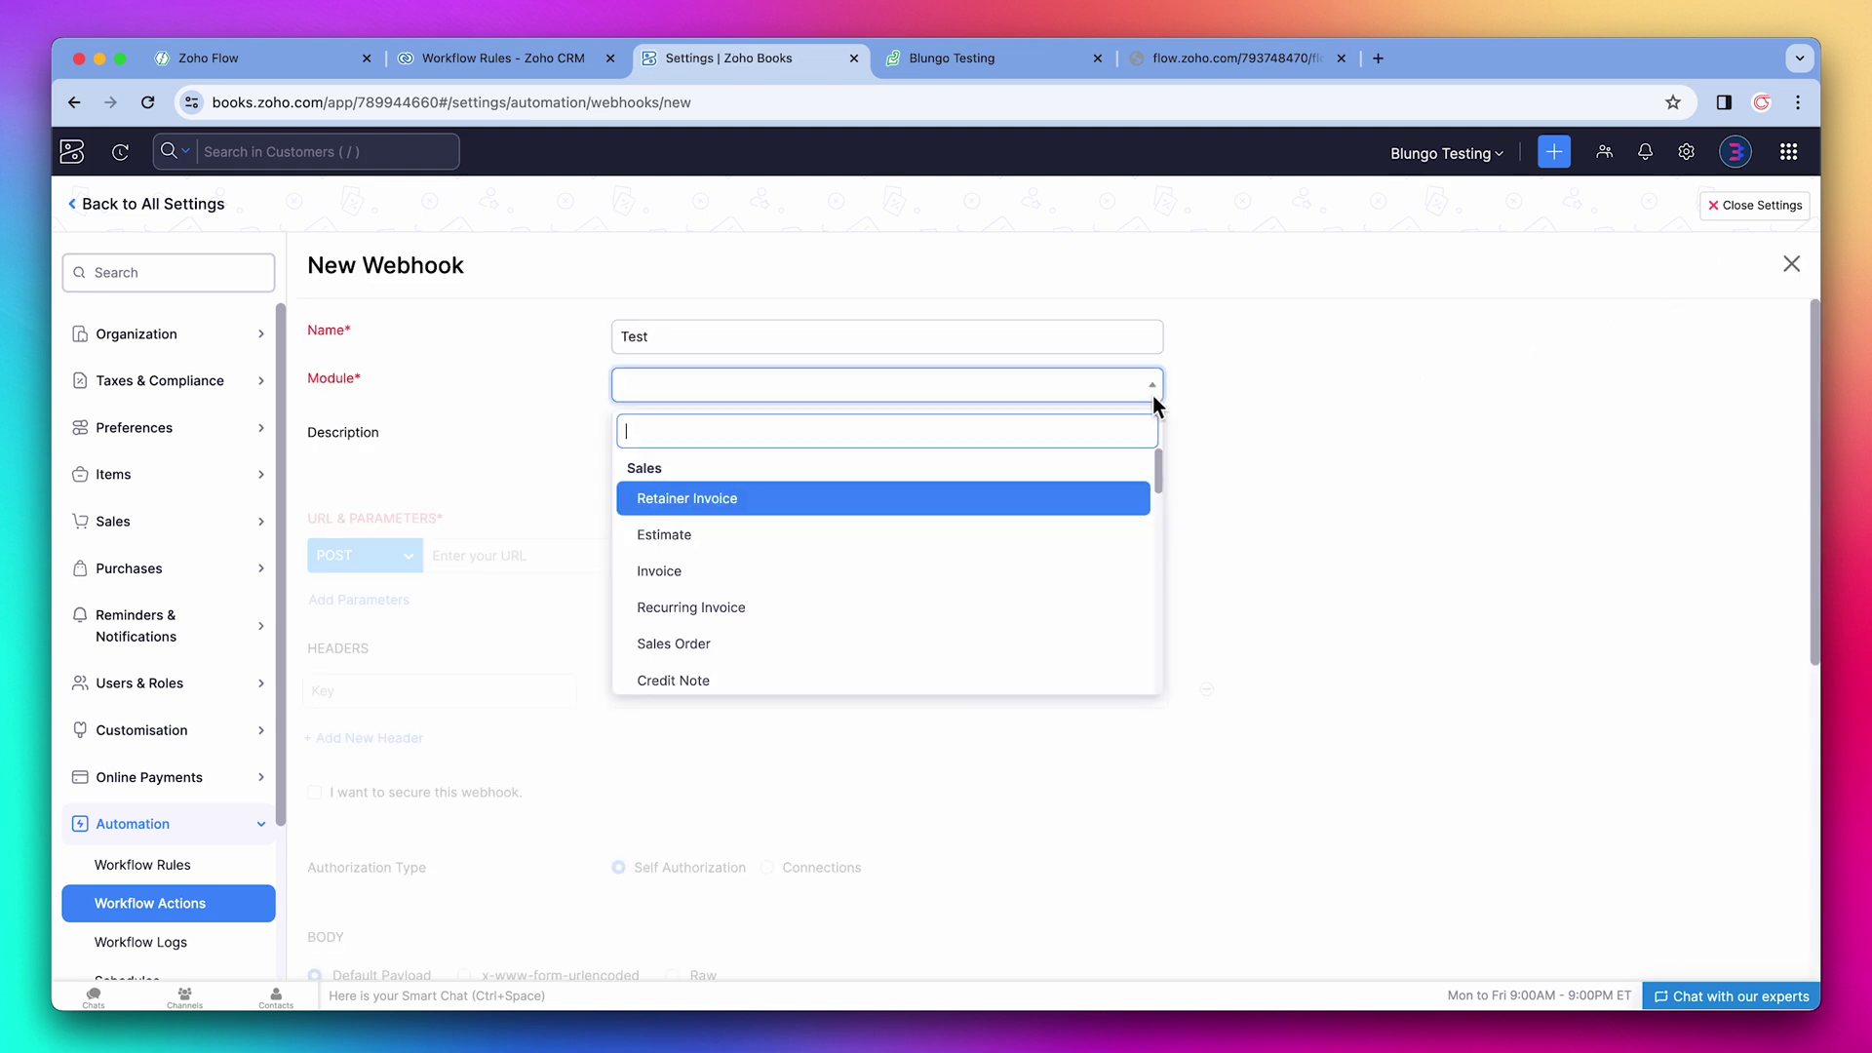
{"action": "left_click", "coordinate": [892, 570]}
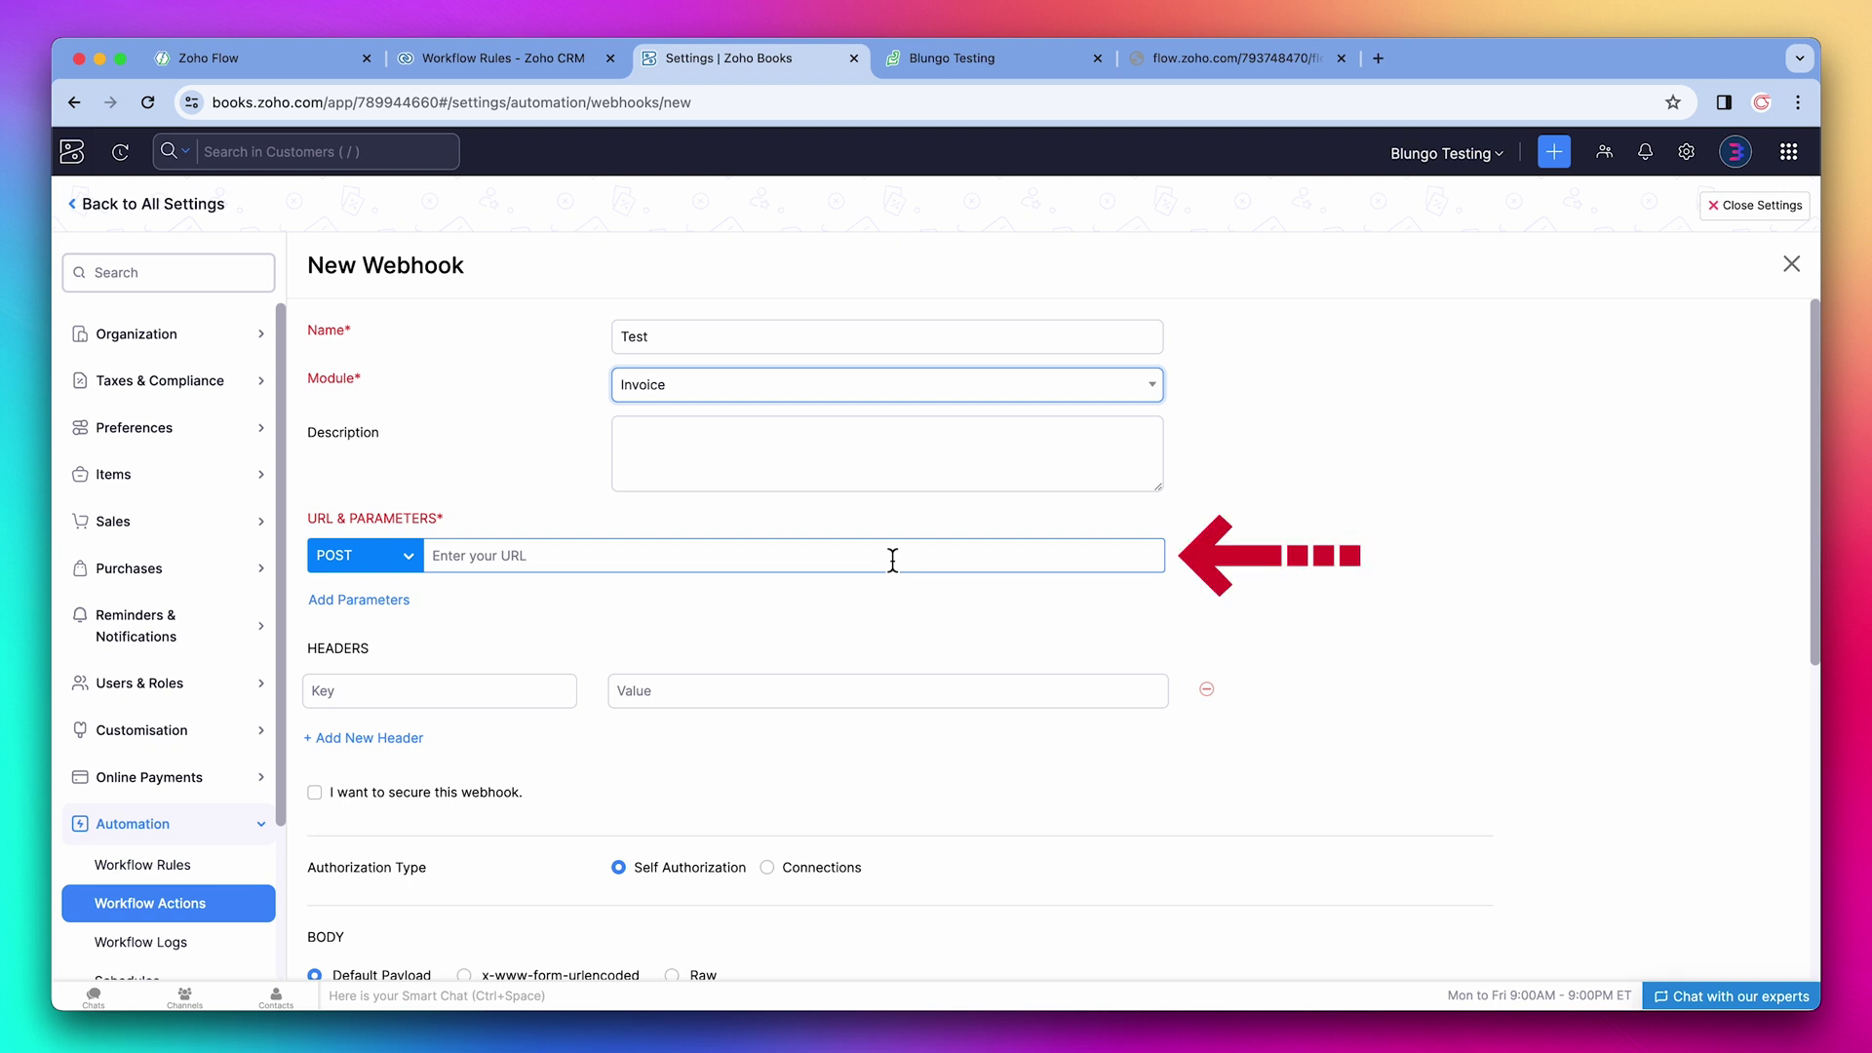
Add a parameter using the Invoice Date placeholder, then move to Zoho Desk webhooks setup
{"action": "left_click", "coordinate": [396, 601]}
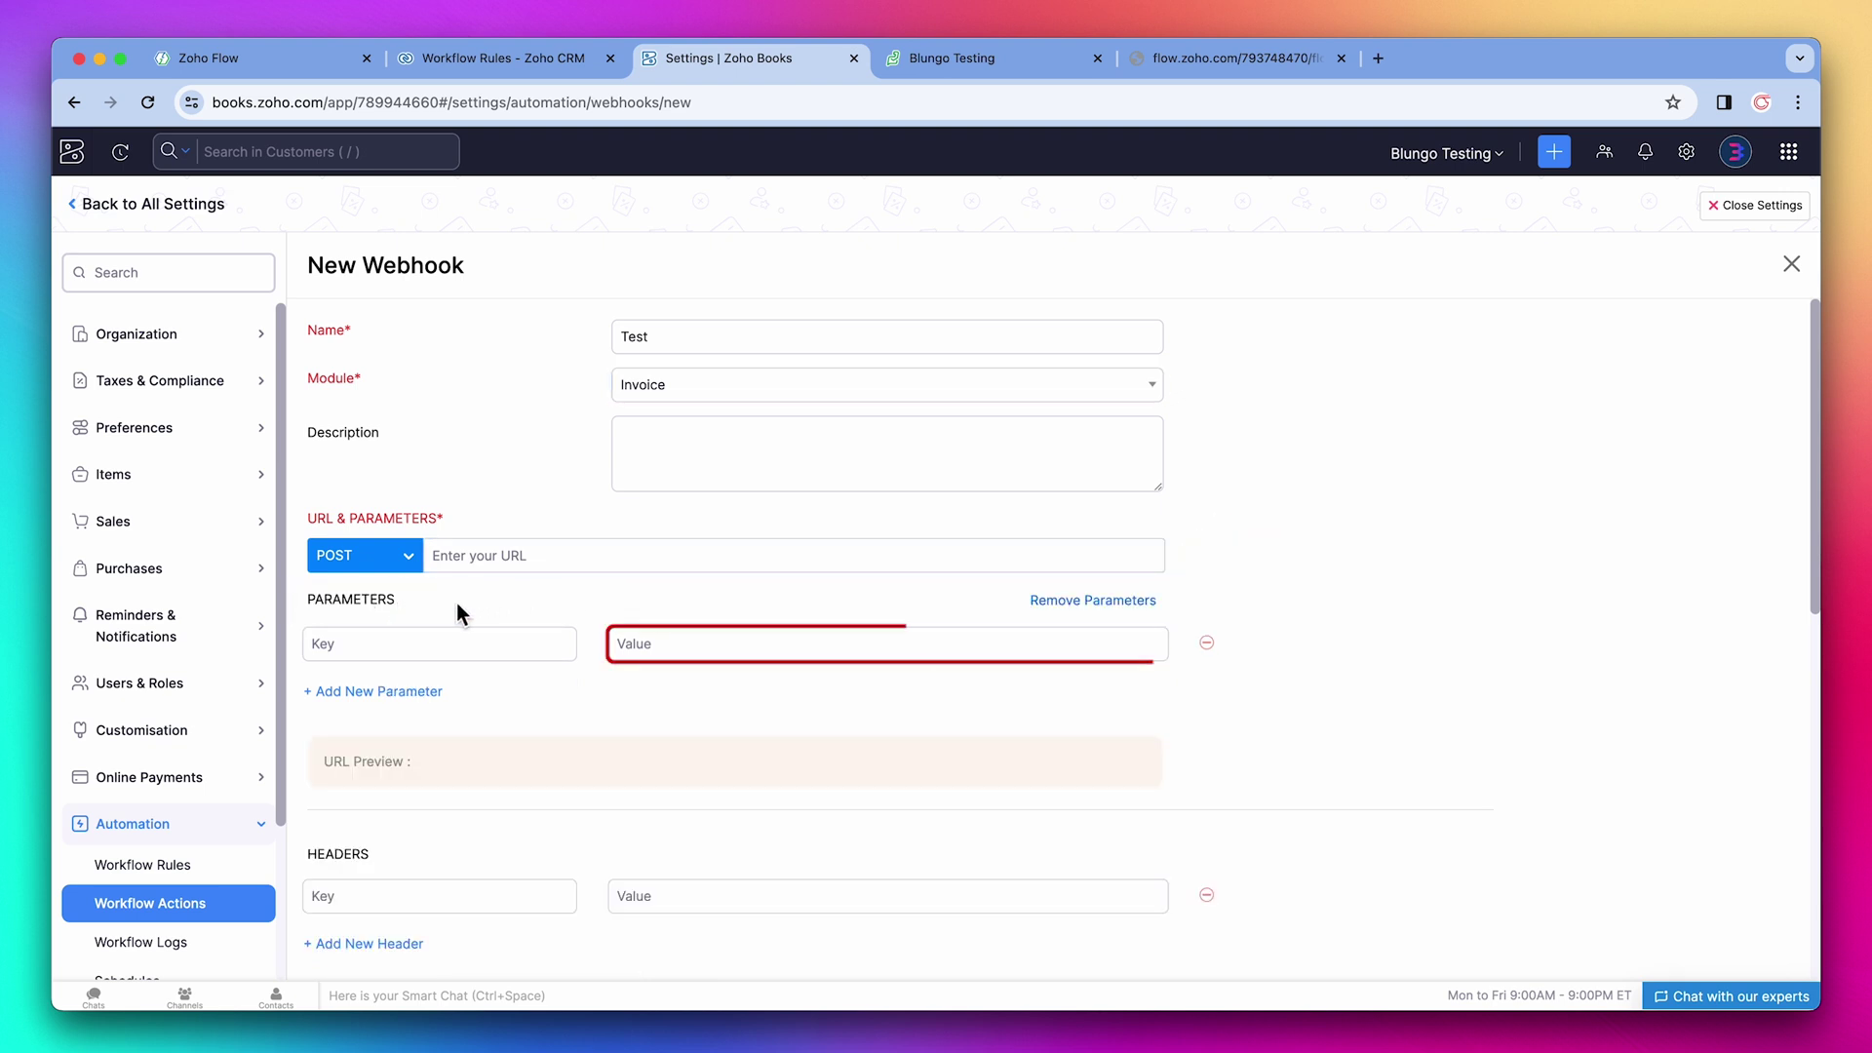
{"action": "left_click", "coordinate": [679, 645]}
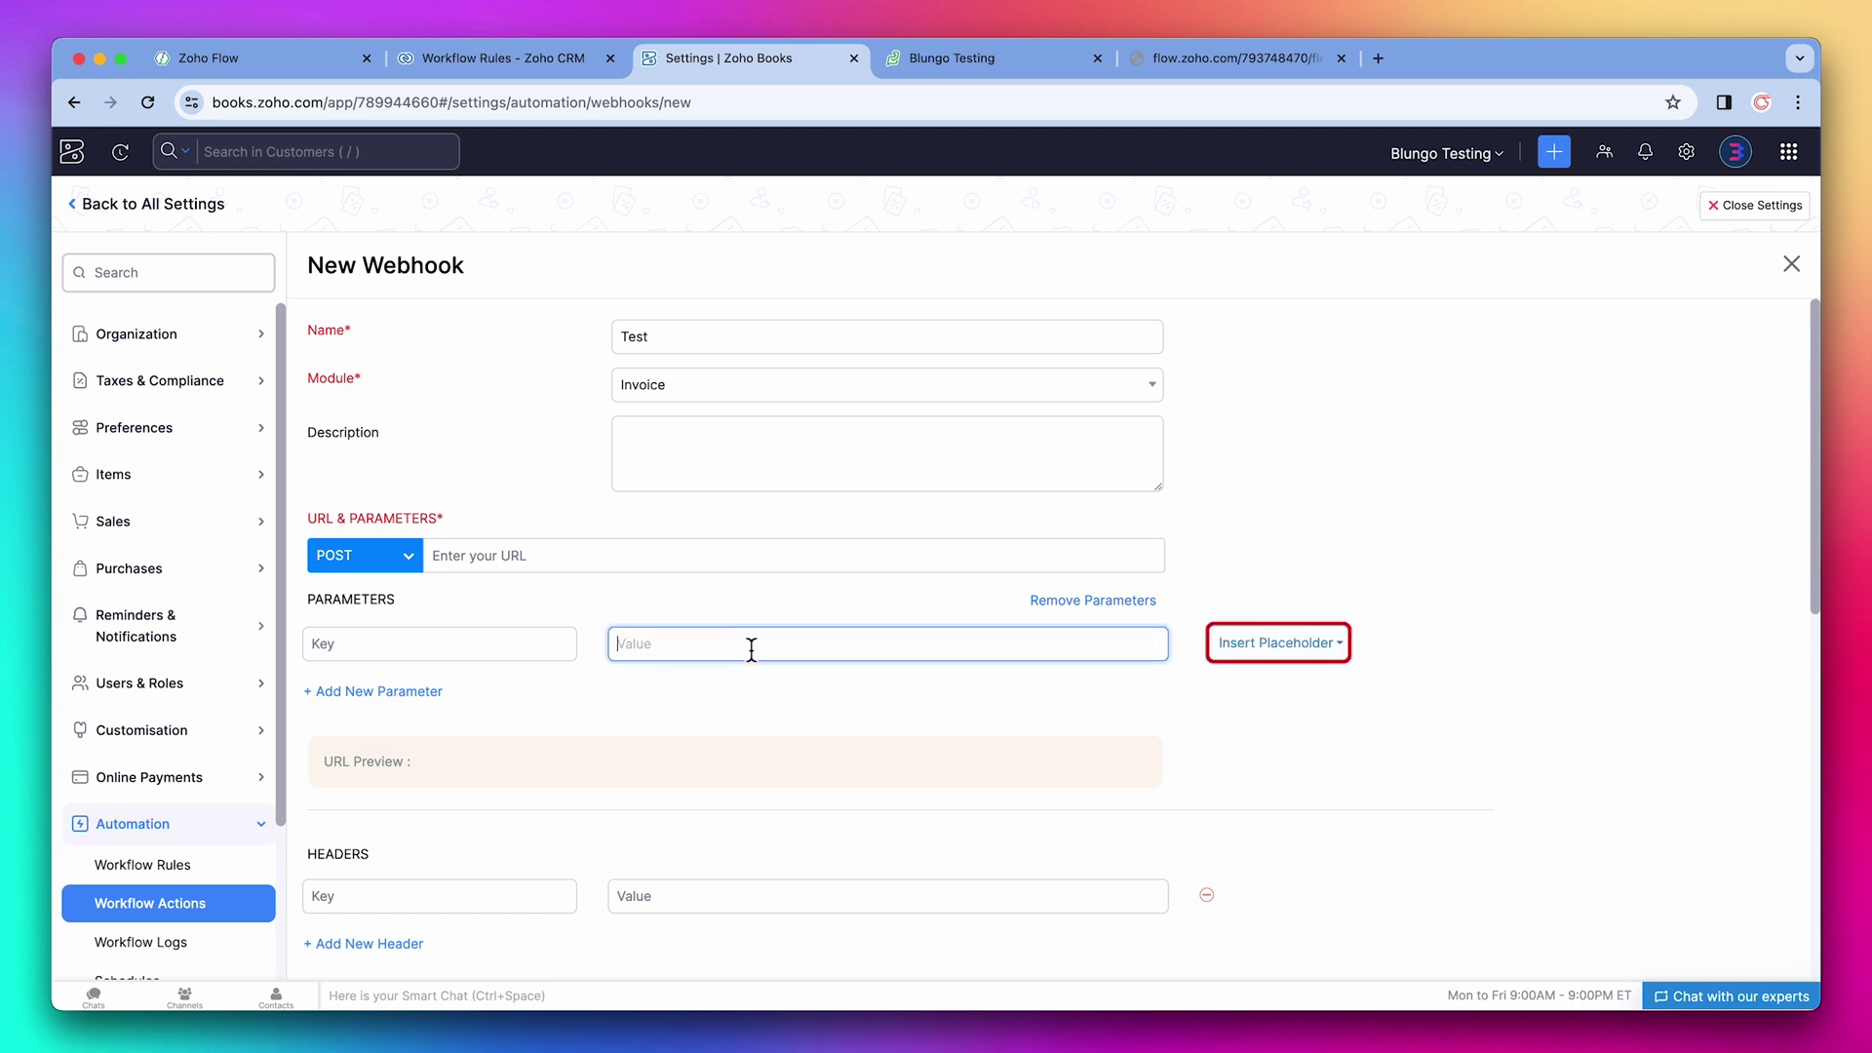
{"action": "left_click", "coordinate": [1248, 648]}
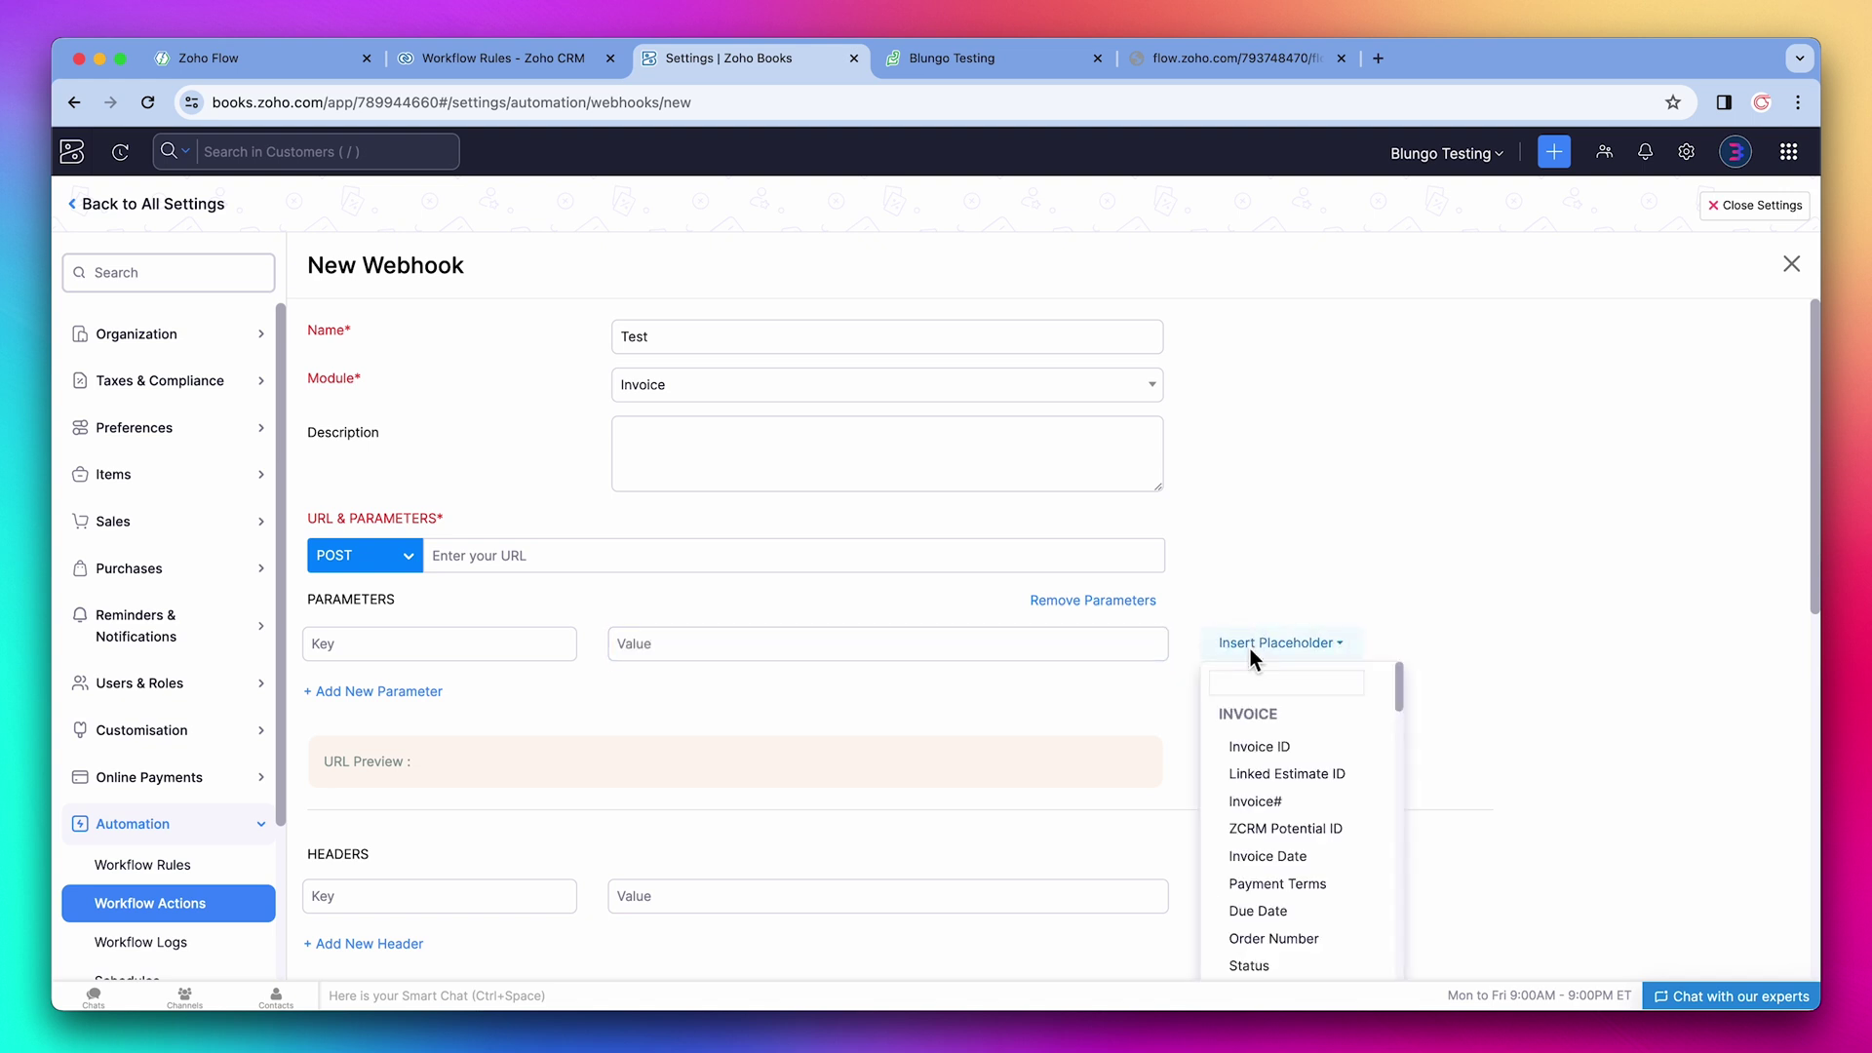
{"action": "left_click", "coordinate": [1271, 857]}
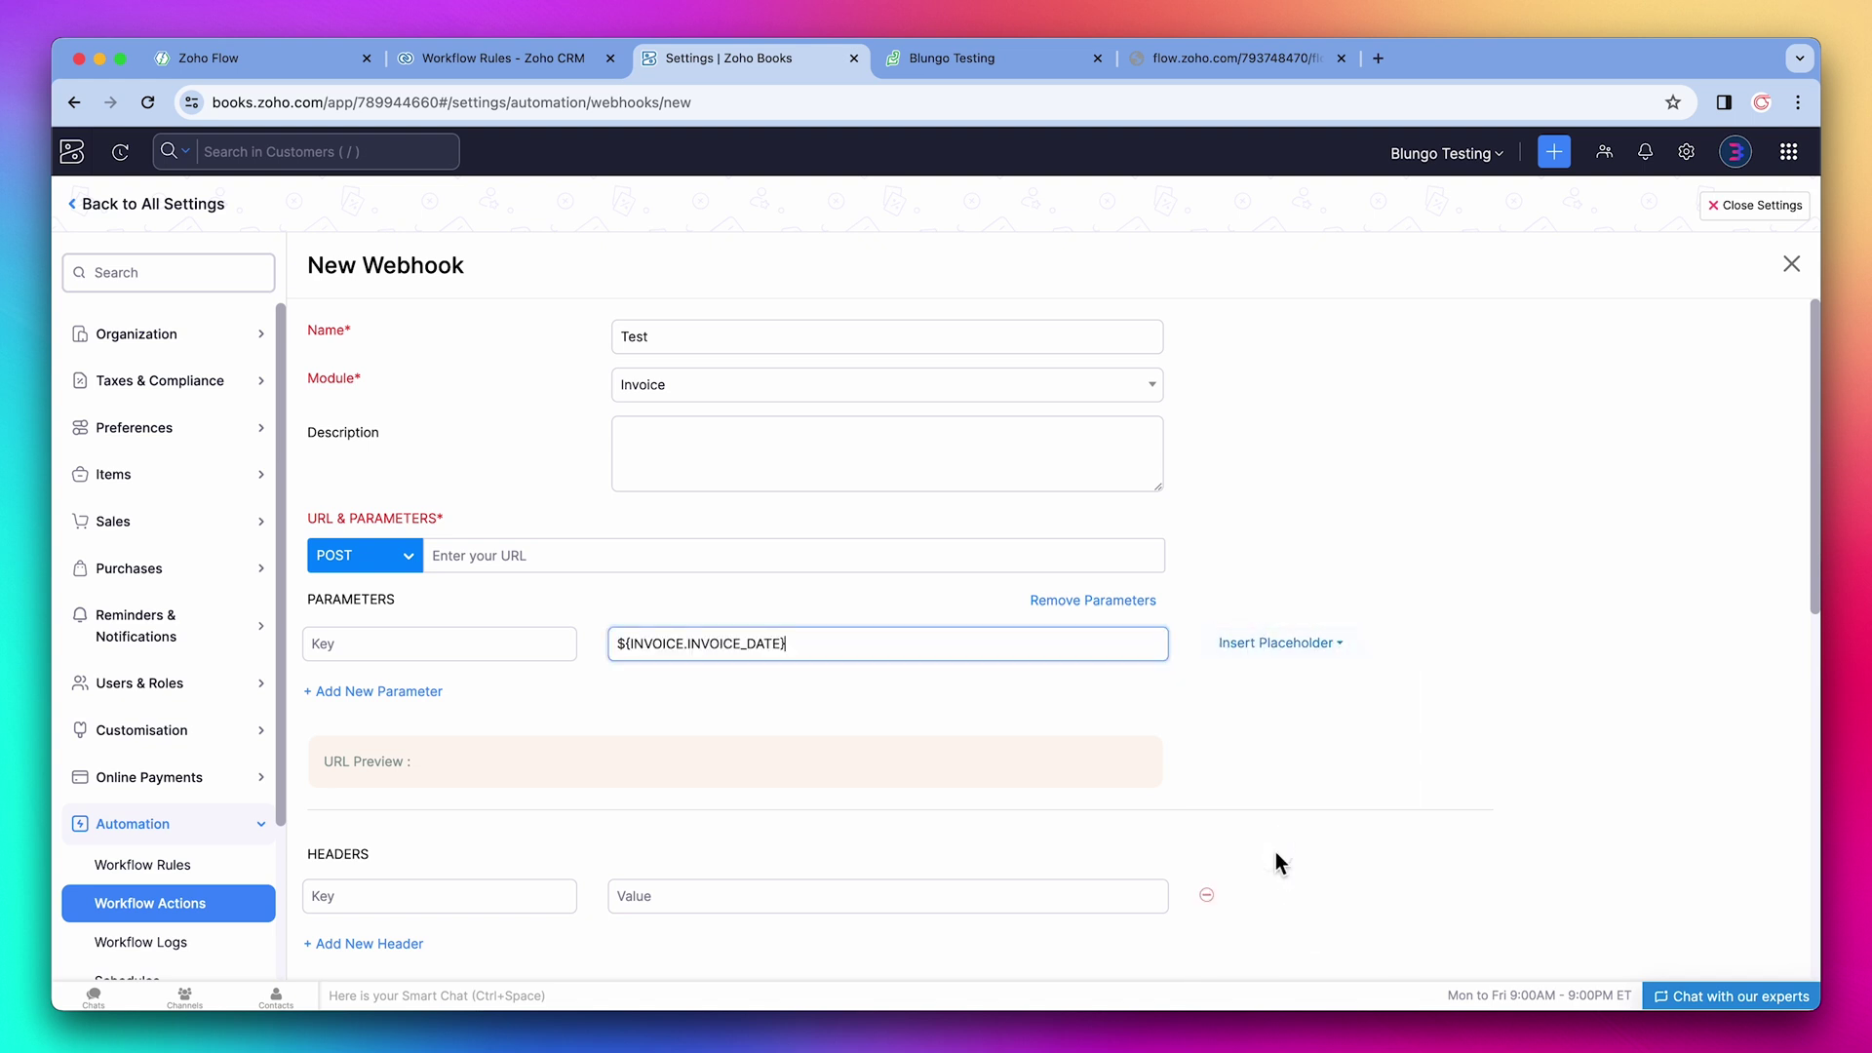
{"action": "left_click", "coordinate": [1005, 72]}
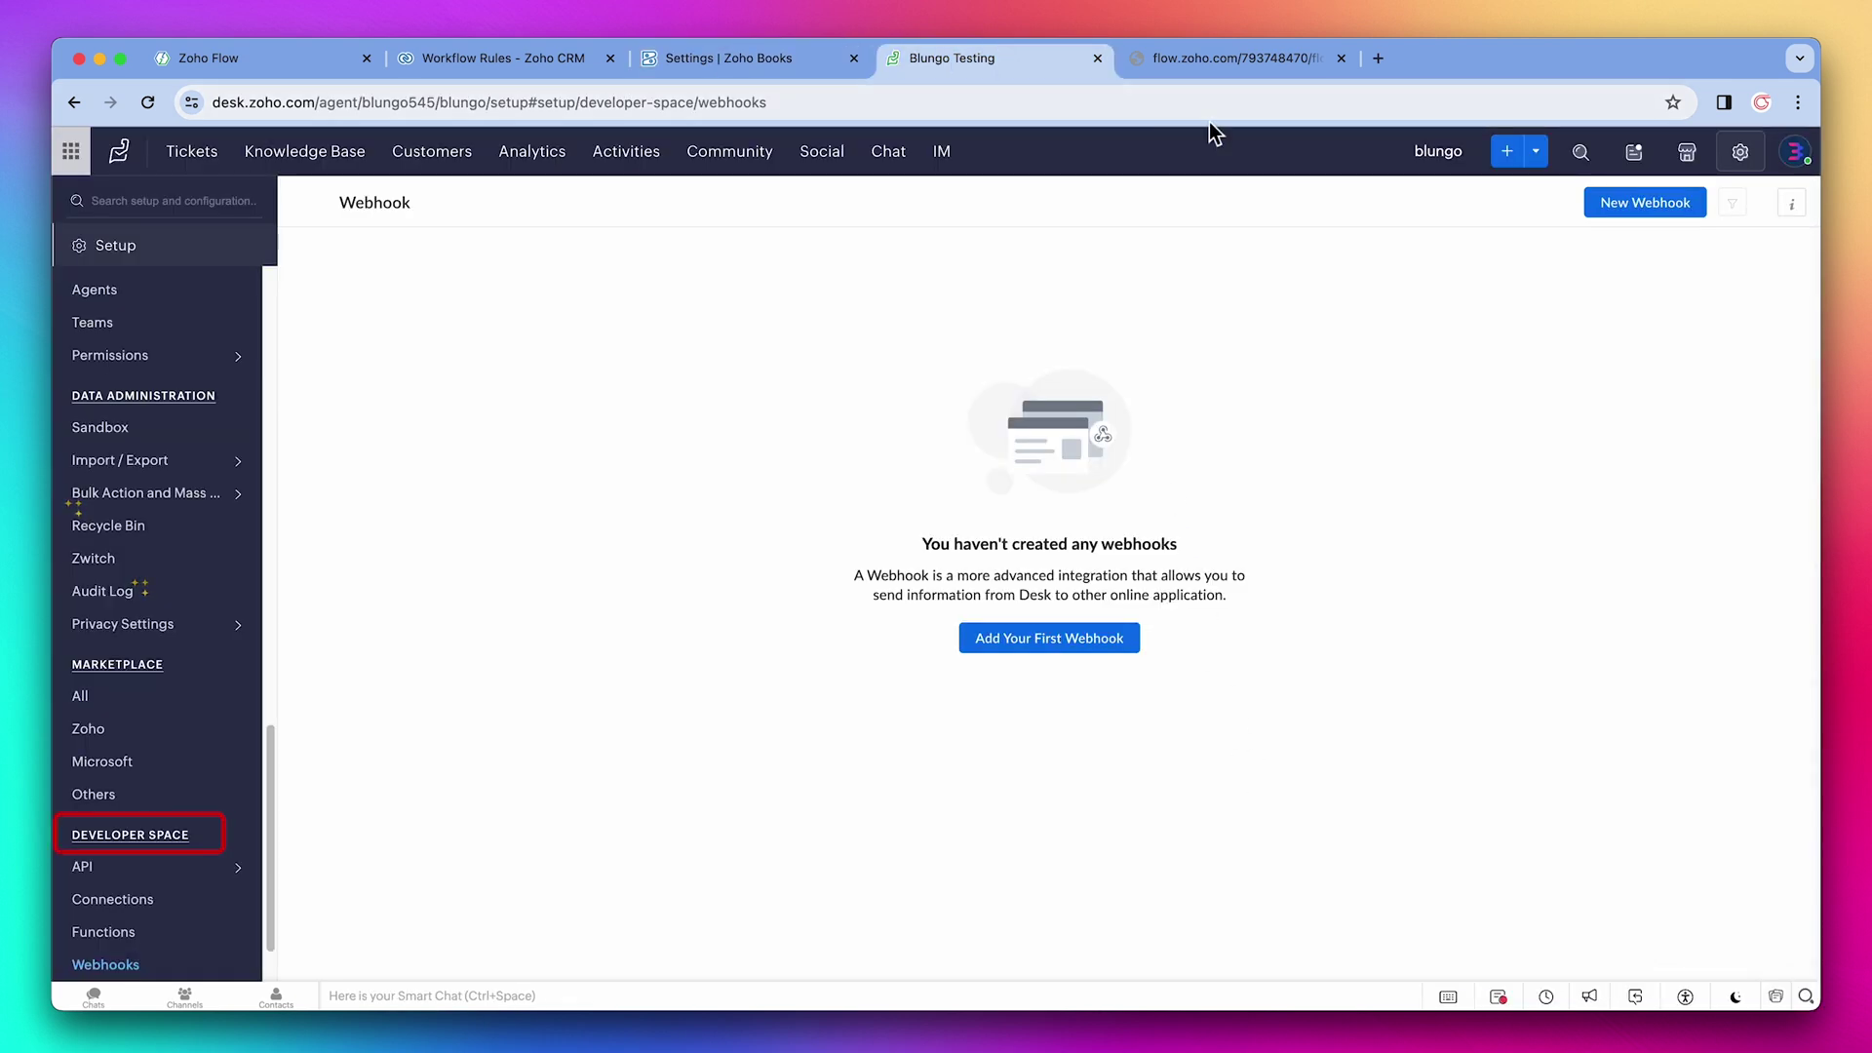